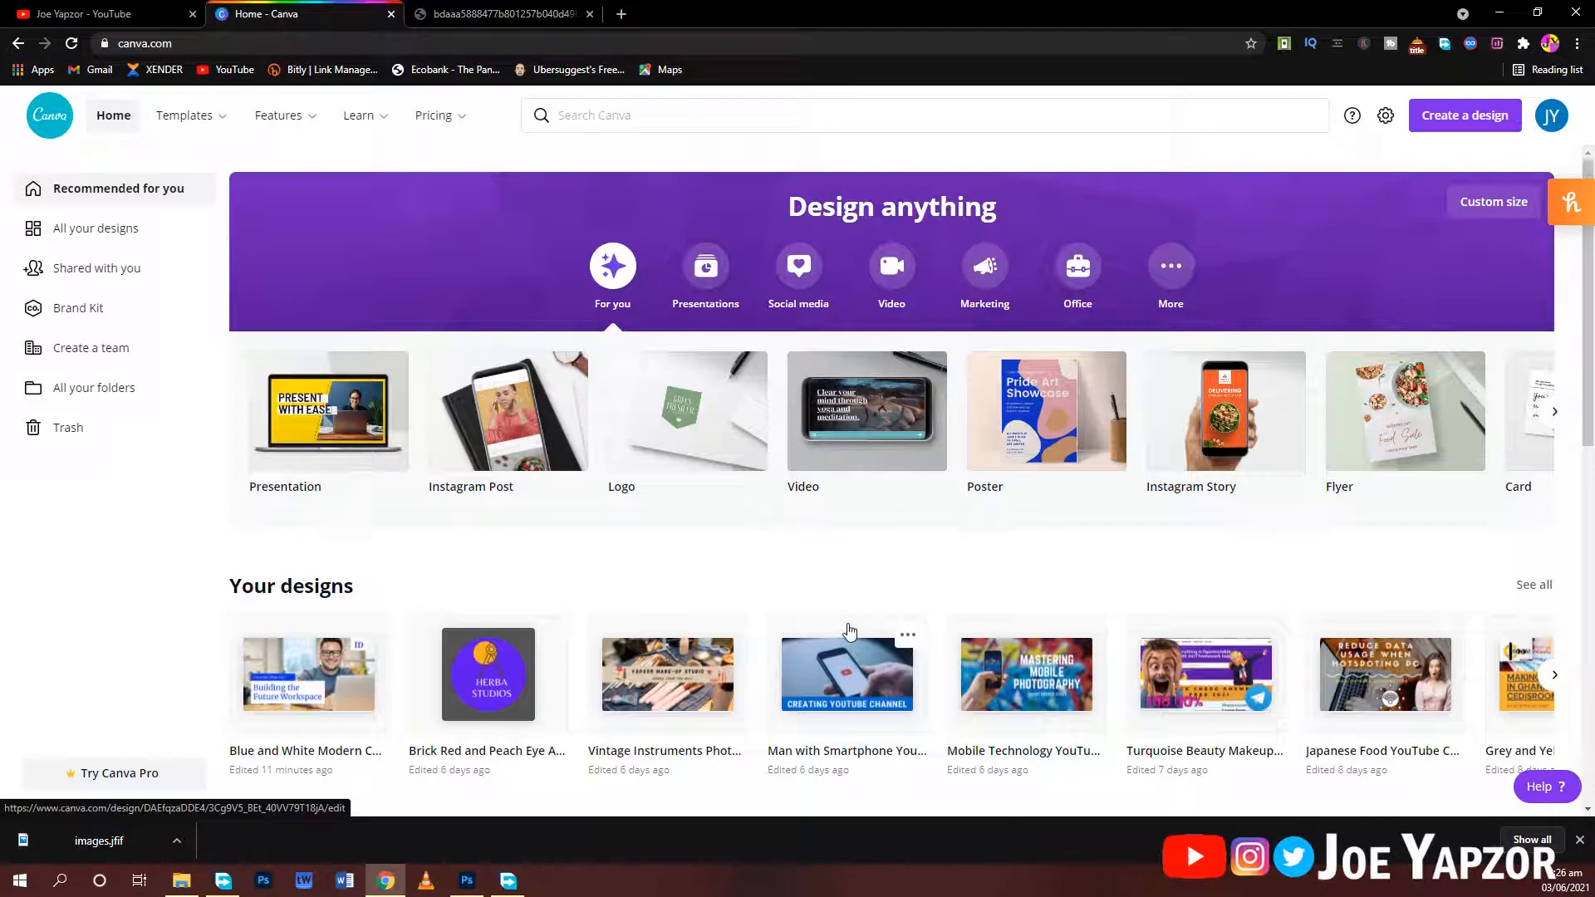
scroll(830, 631, down, 6)
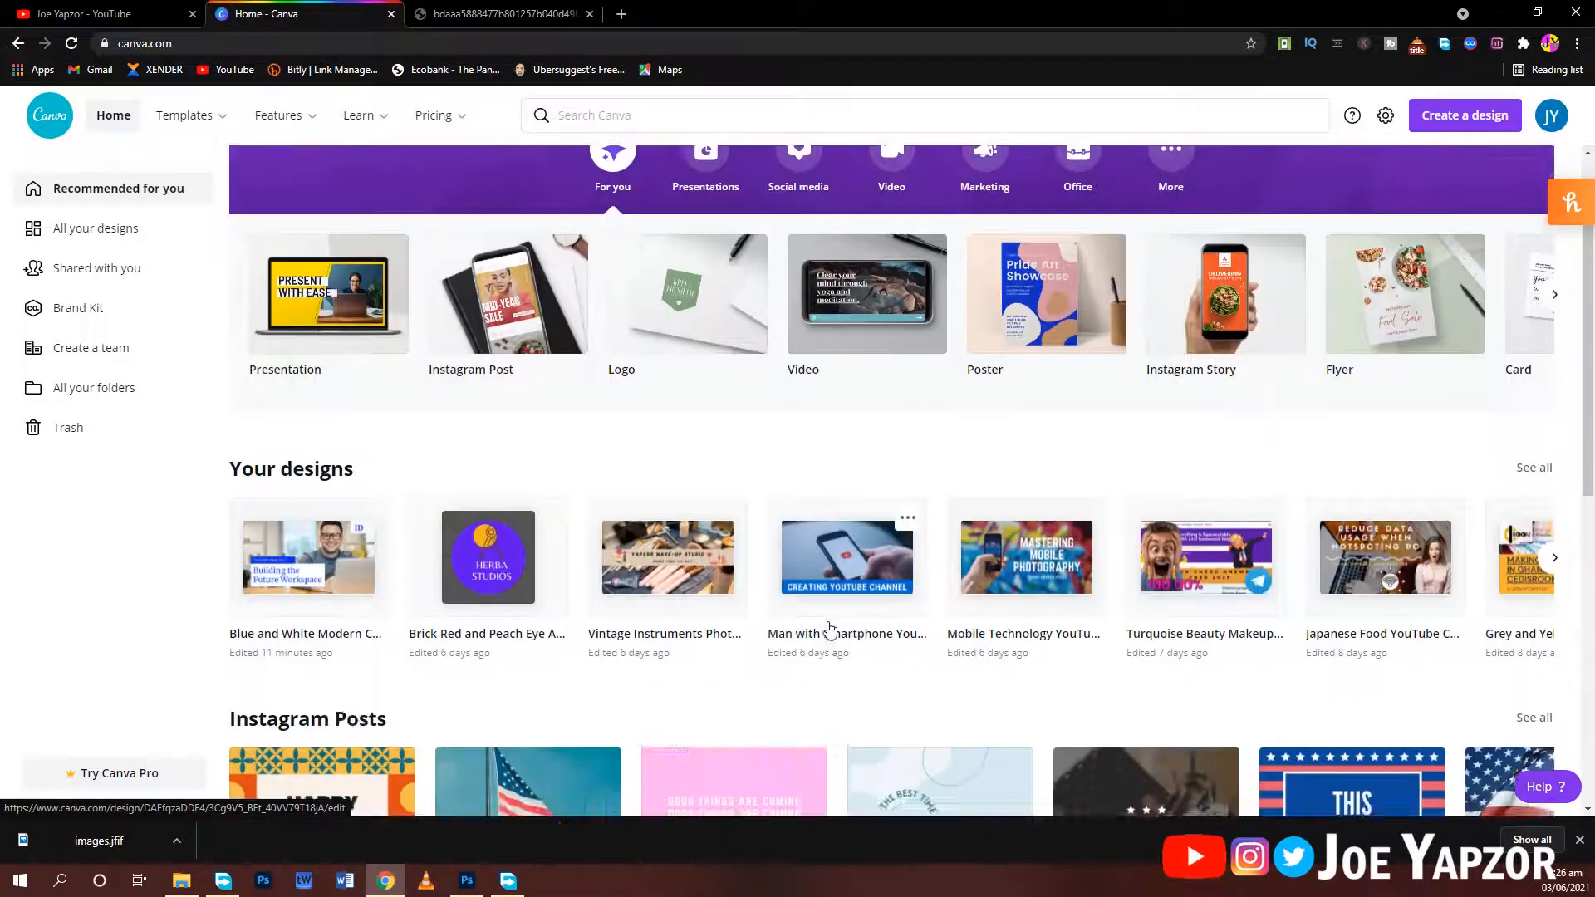
scroll(842, 672, up, 4)
scroll(842, 686, up, 3)
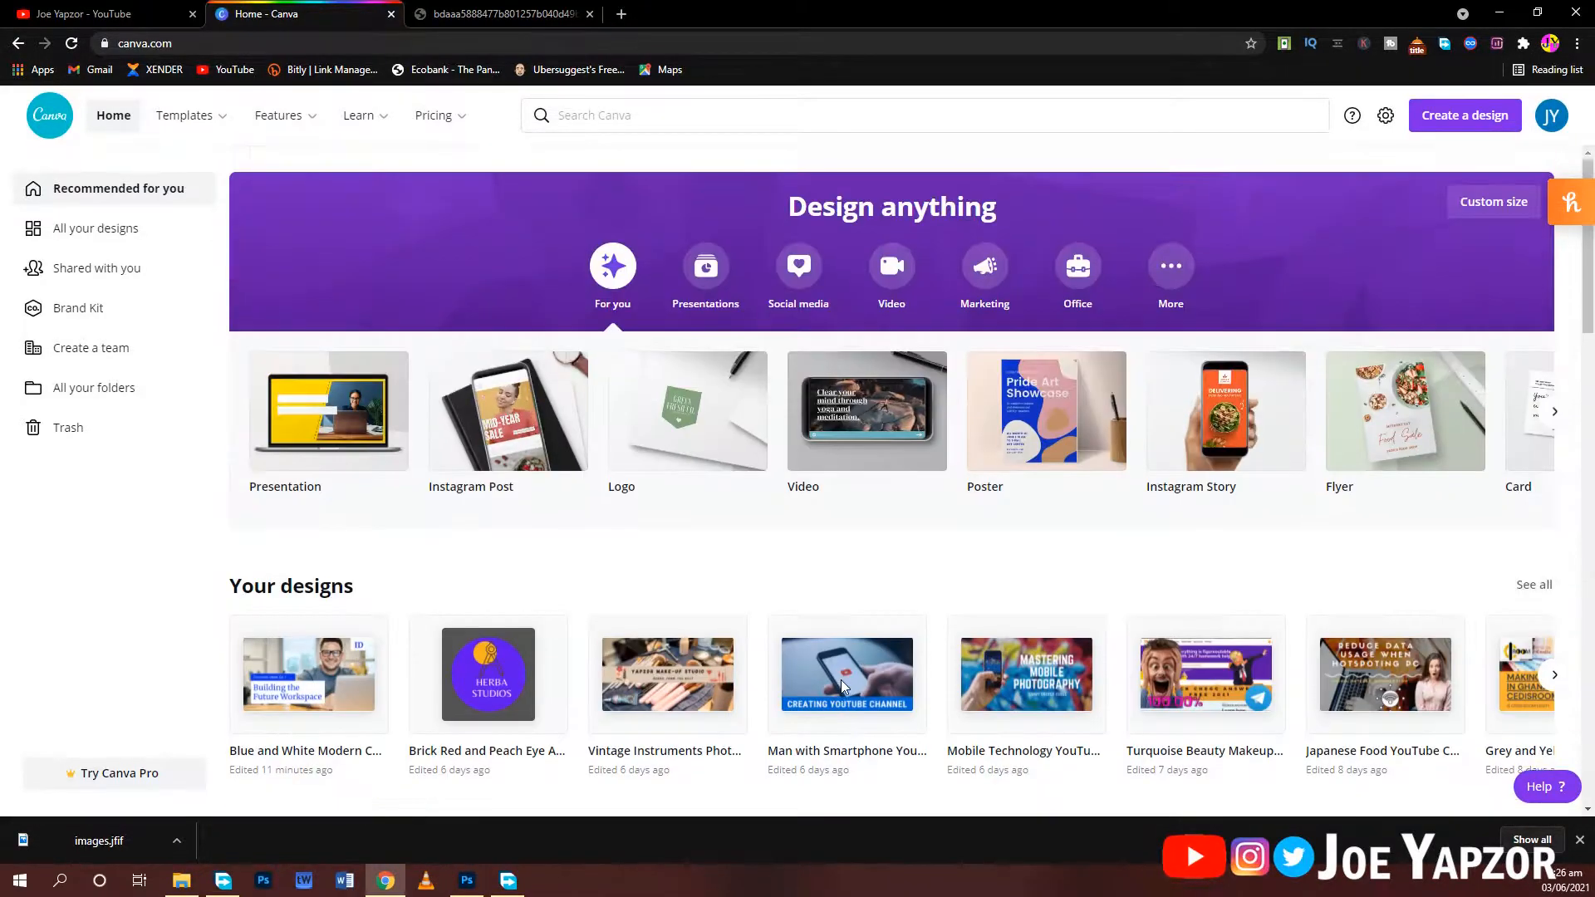
Step: Search for "youtube channel art" and open the YouTube Channel Art template collection
click(647, 113)
text(thu)
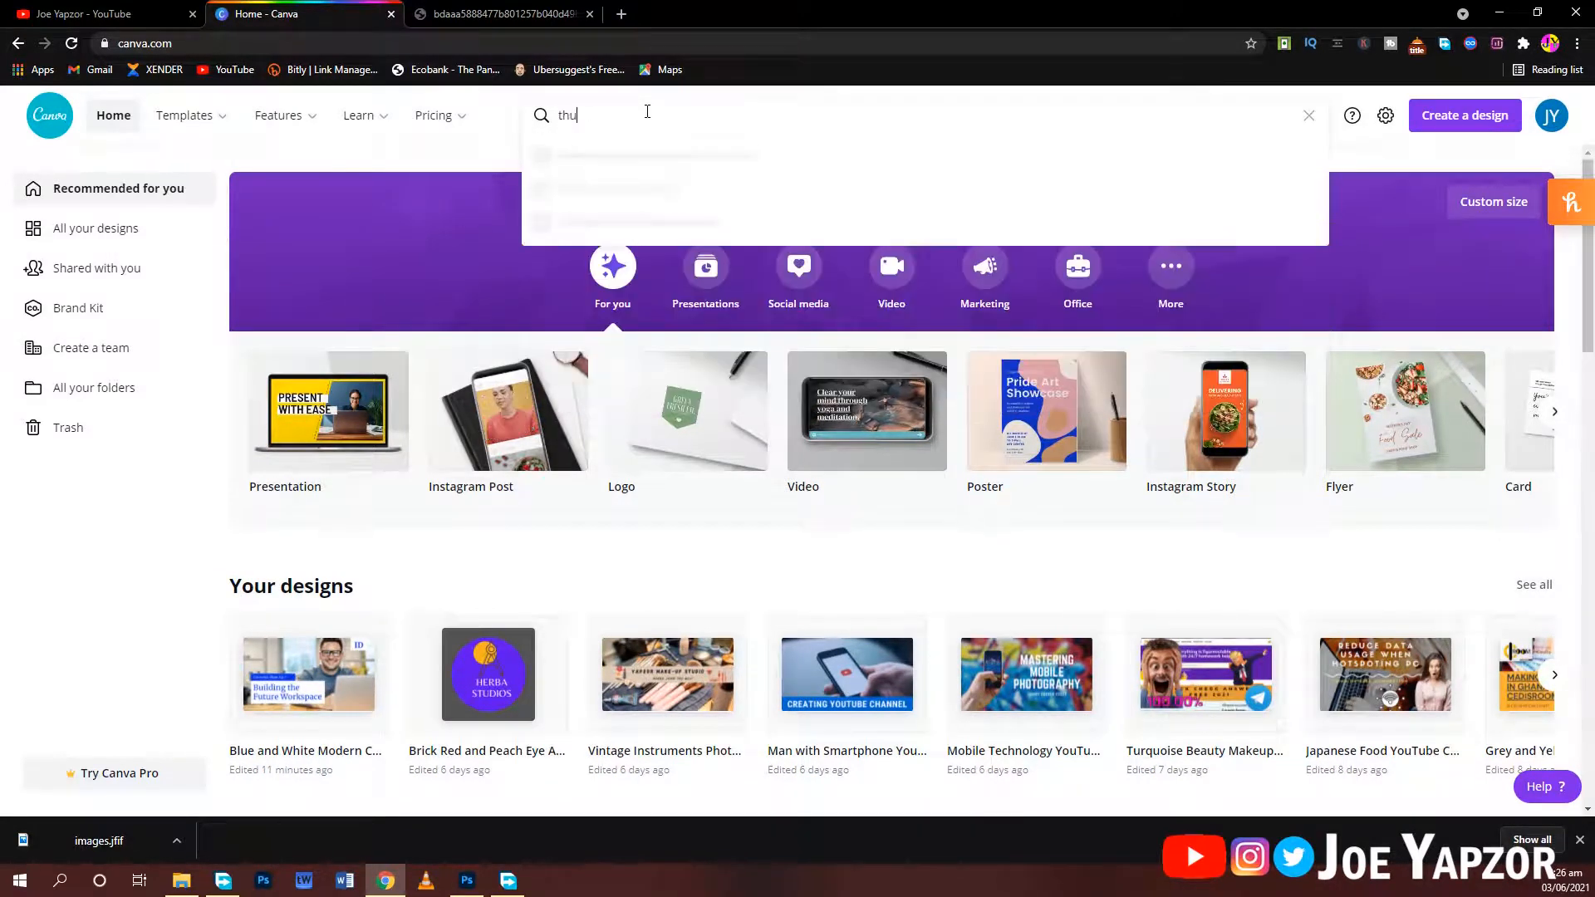
key(BackSpace)
key(BackSpace)
key(BackSpace)
text(y)
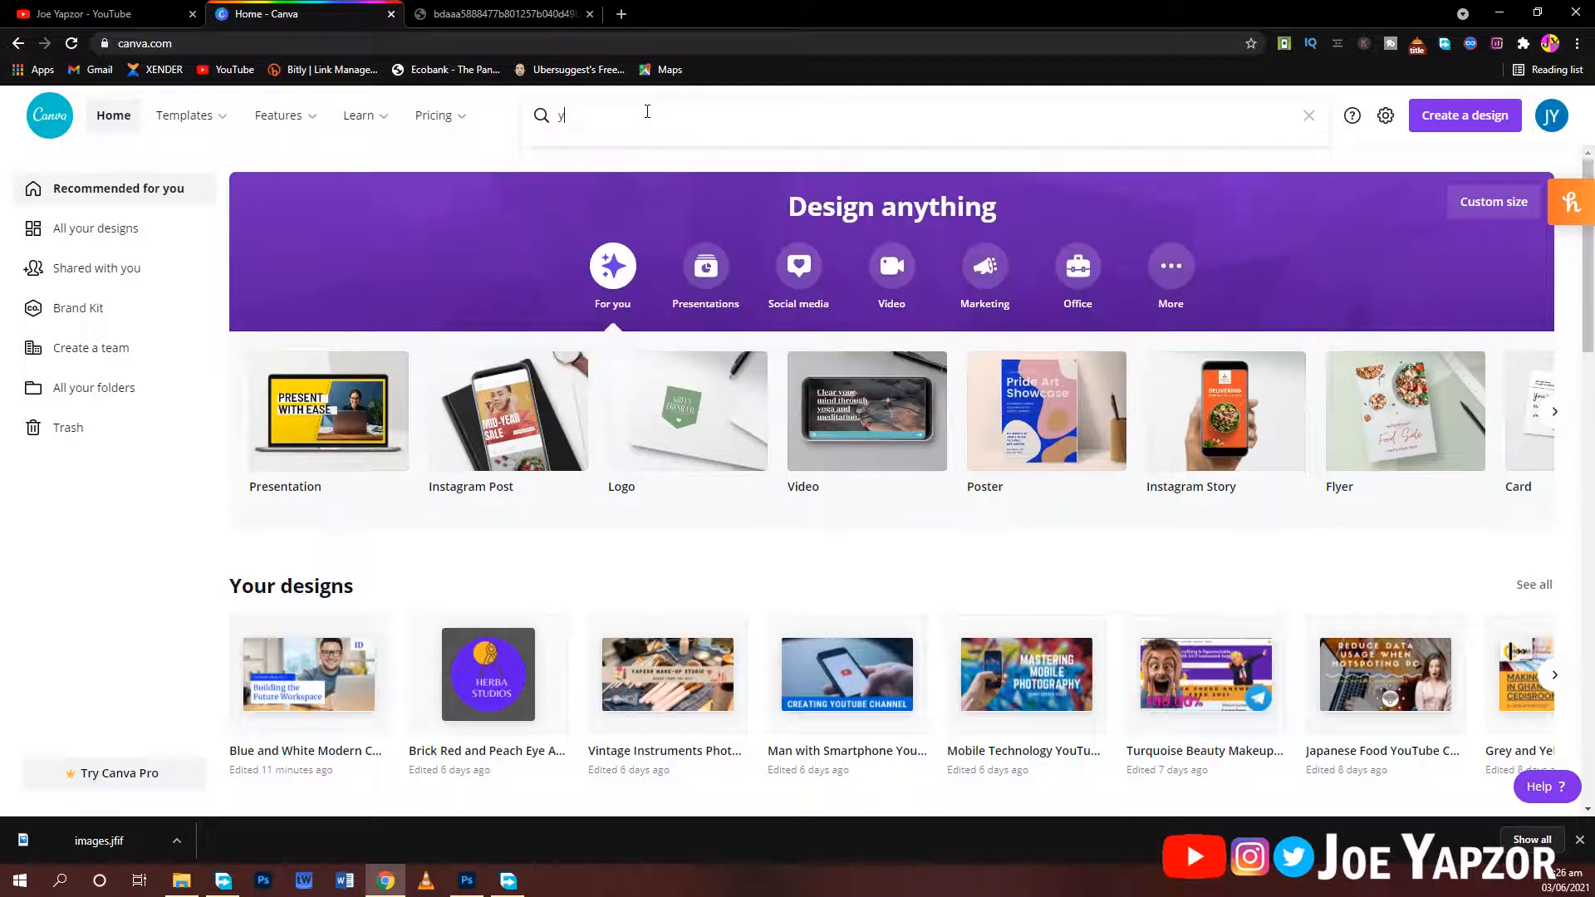
text(outube c)
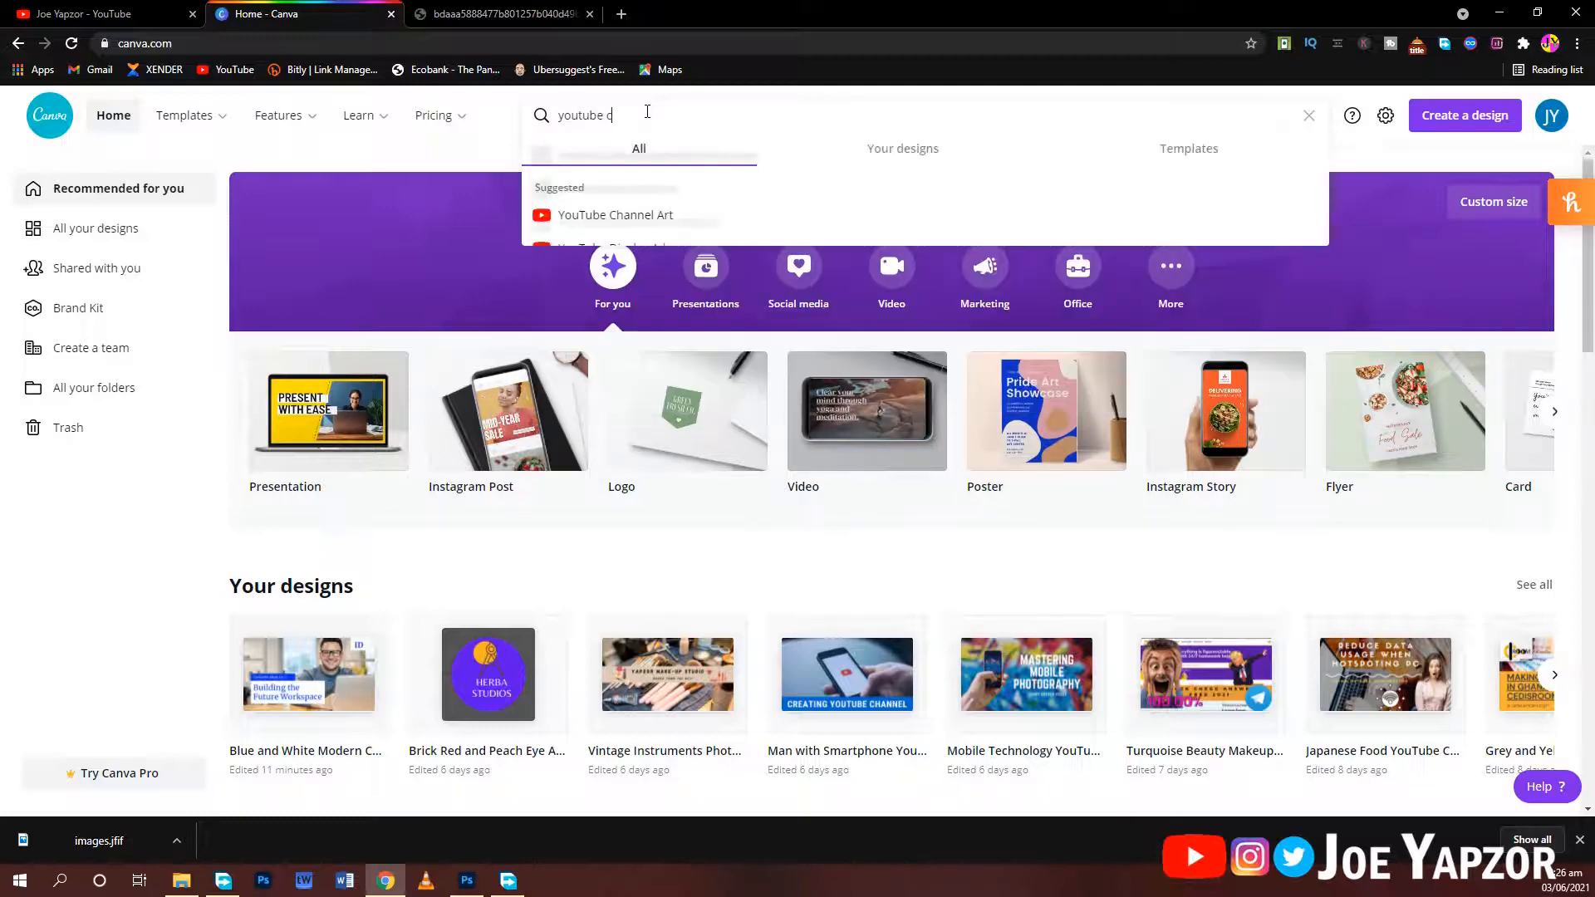
text(hannel art)
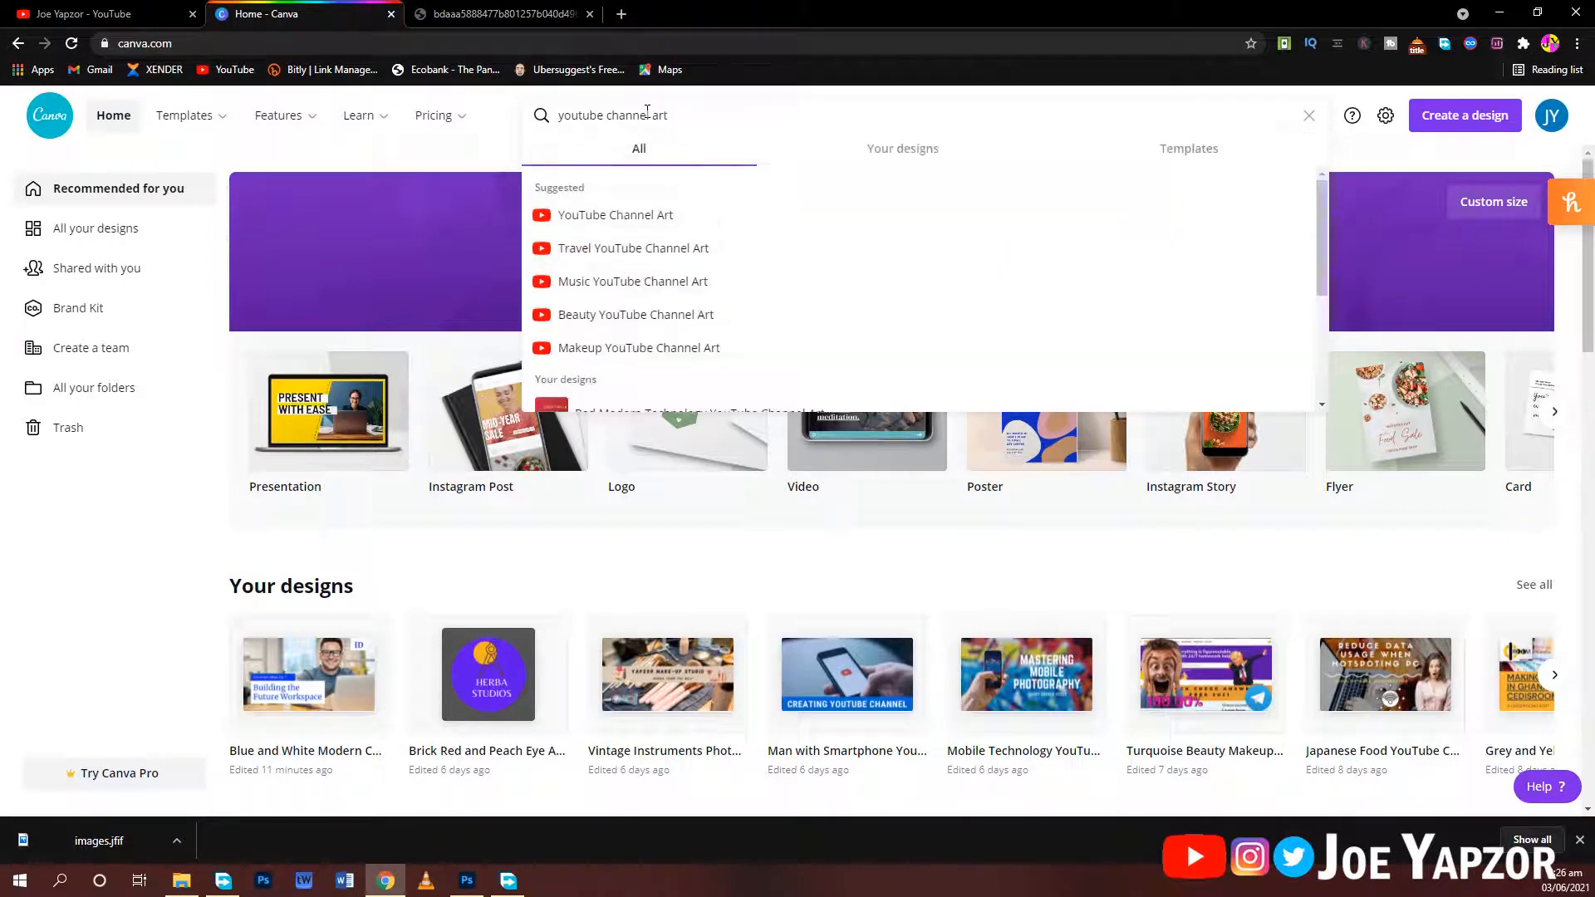
click(701, 230)
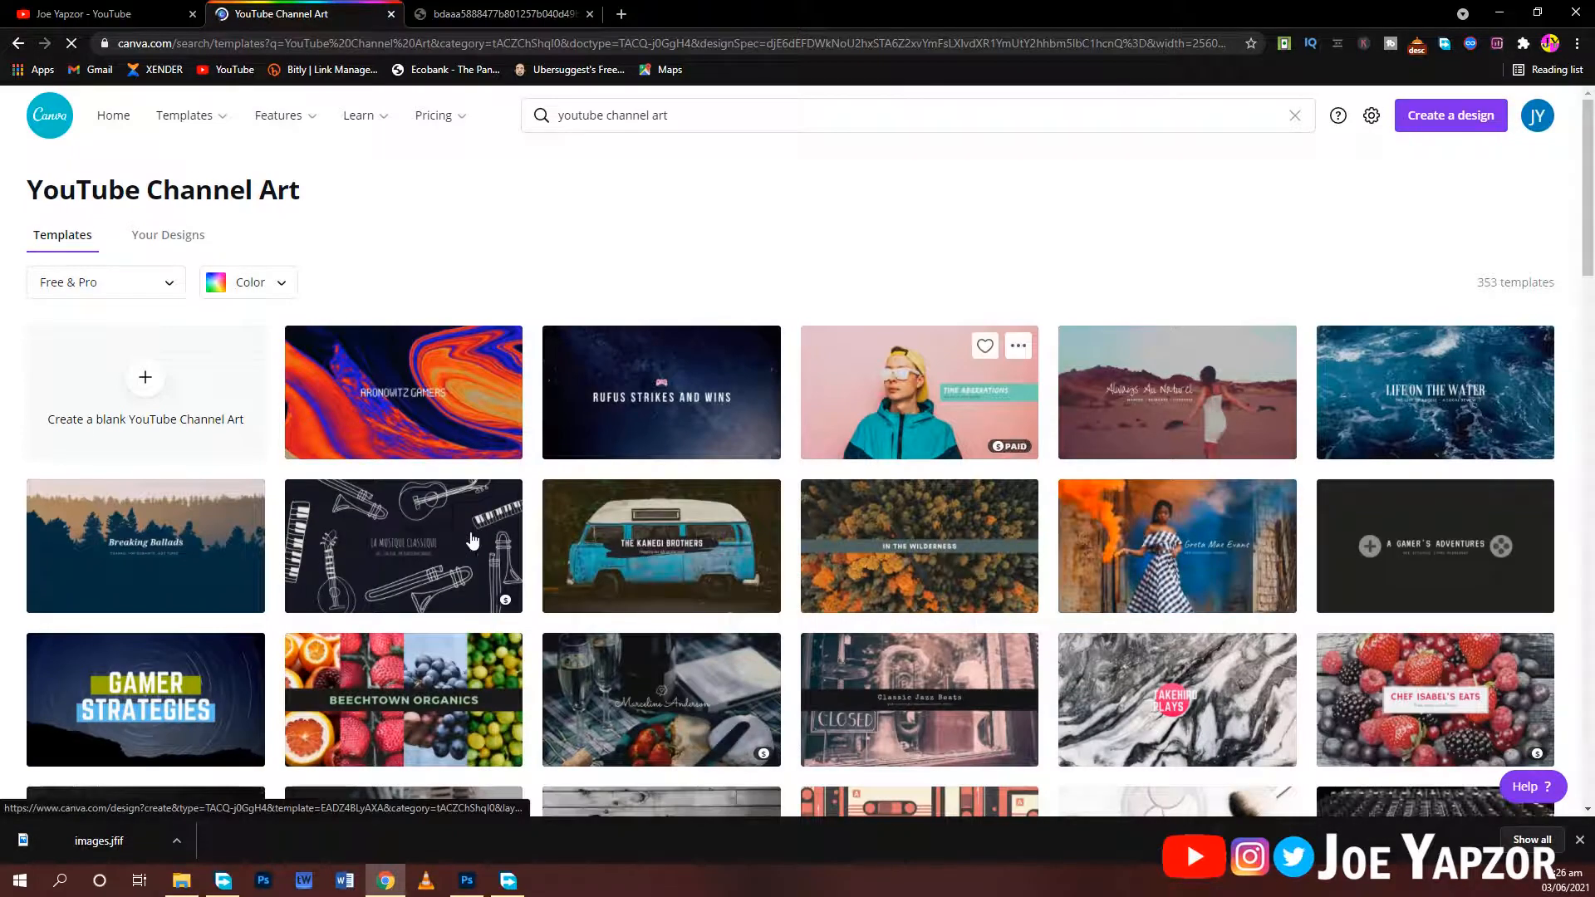
Step: Open the grey paint-can "Arthur's Arts & Crafts" channel art template for editing
scroll(953, 378, down, 5)
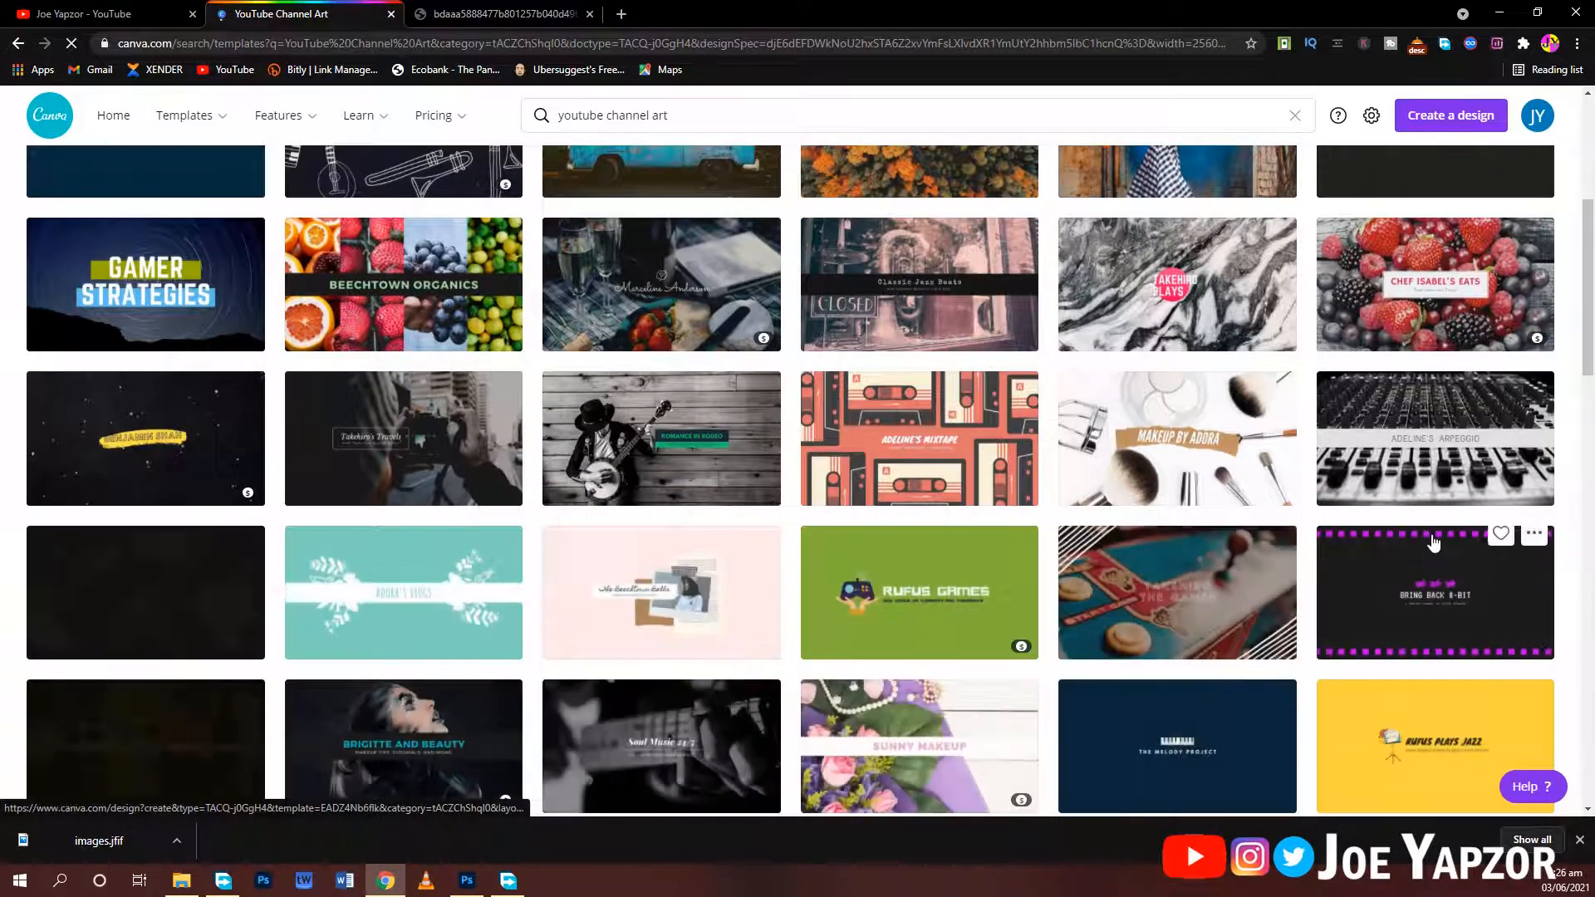
scroll(381, 629, down, 1)
scroll(380, 628, down, 1)
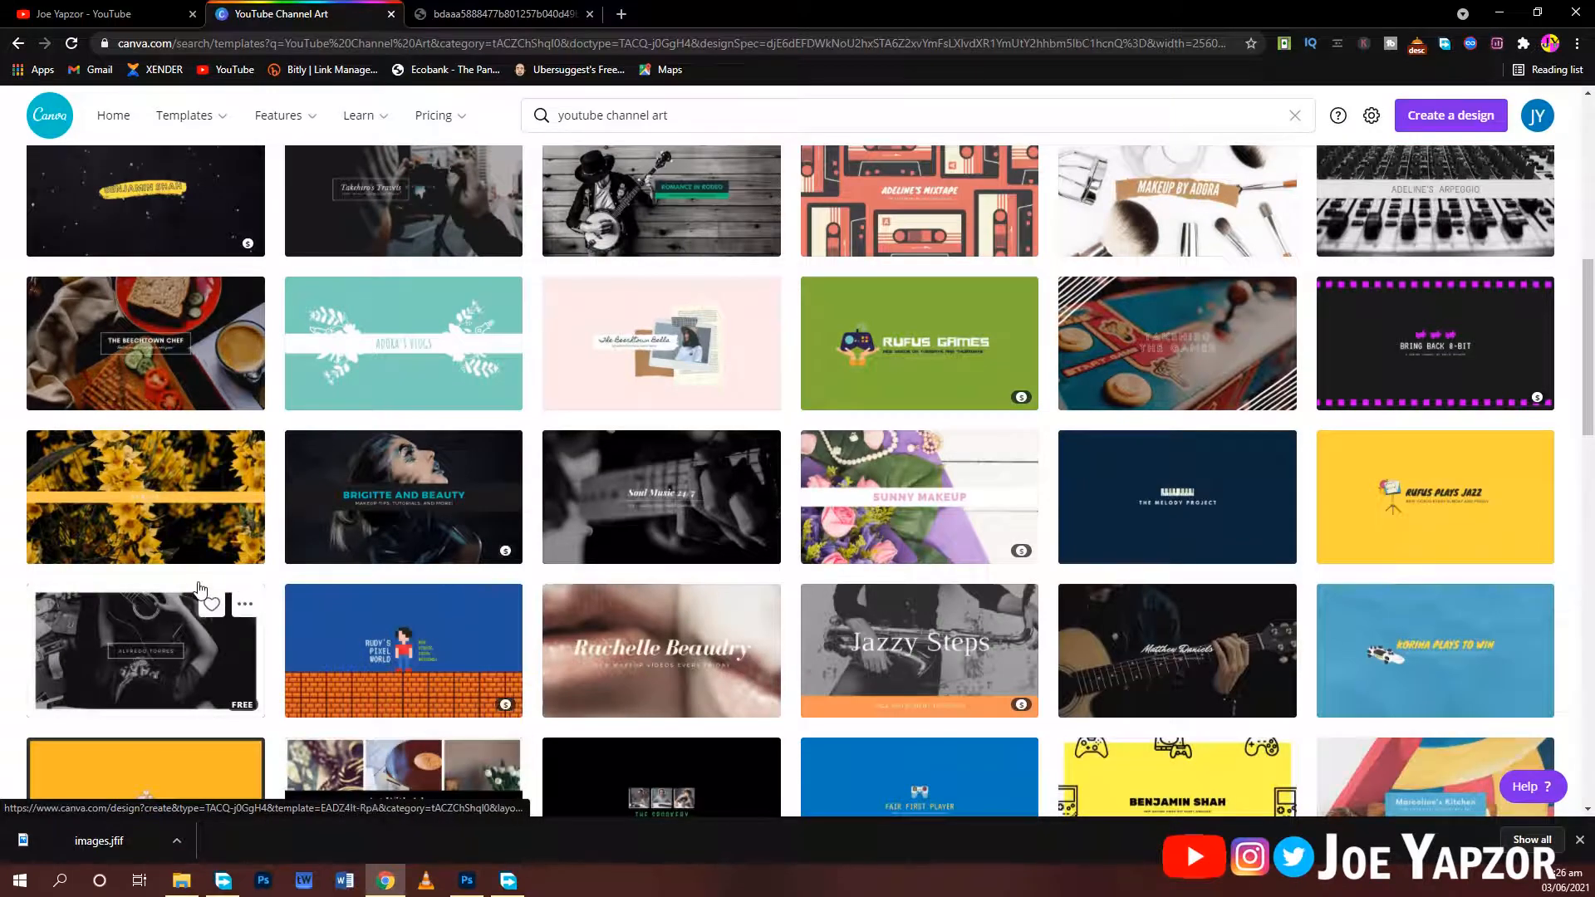
scroll(222, 536, down, 2)
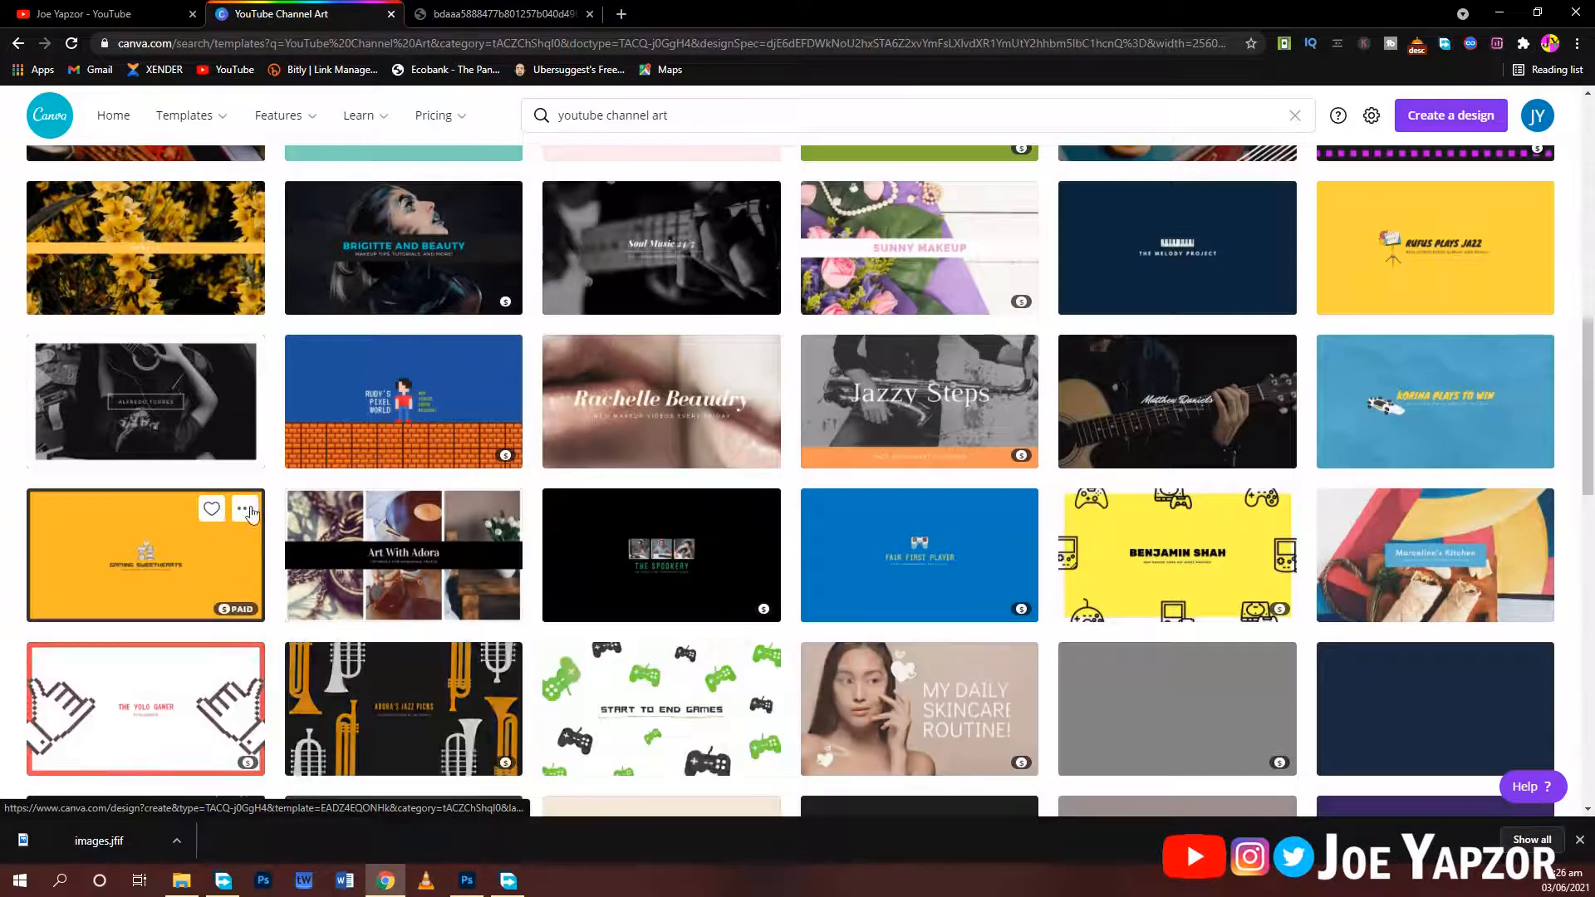
scroll(496, 555, down, 2)
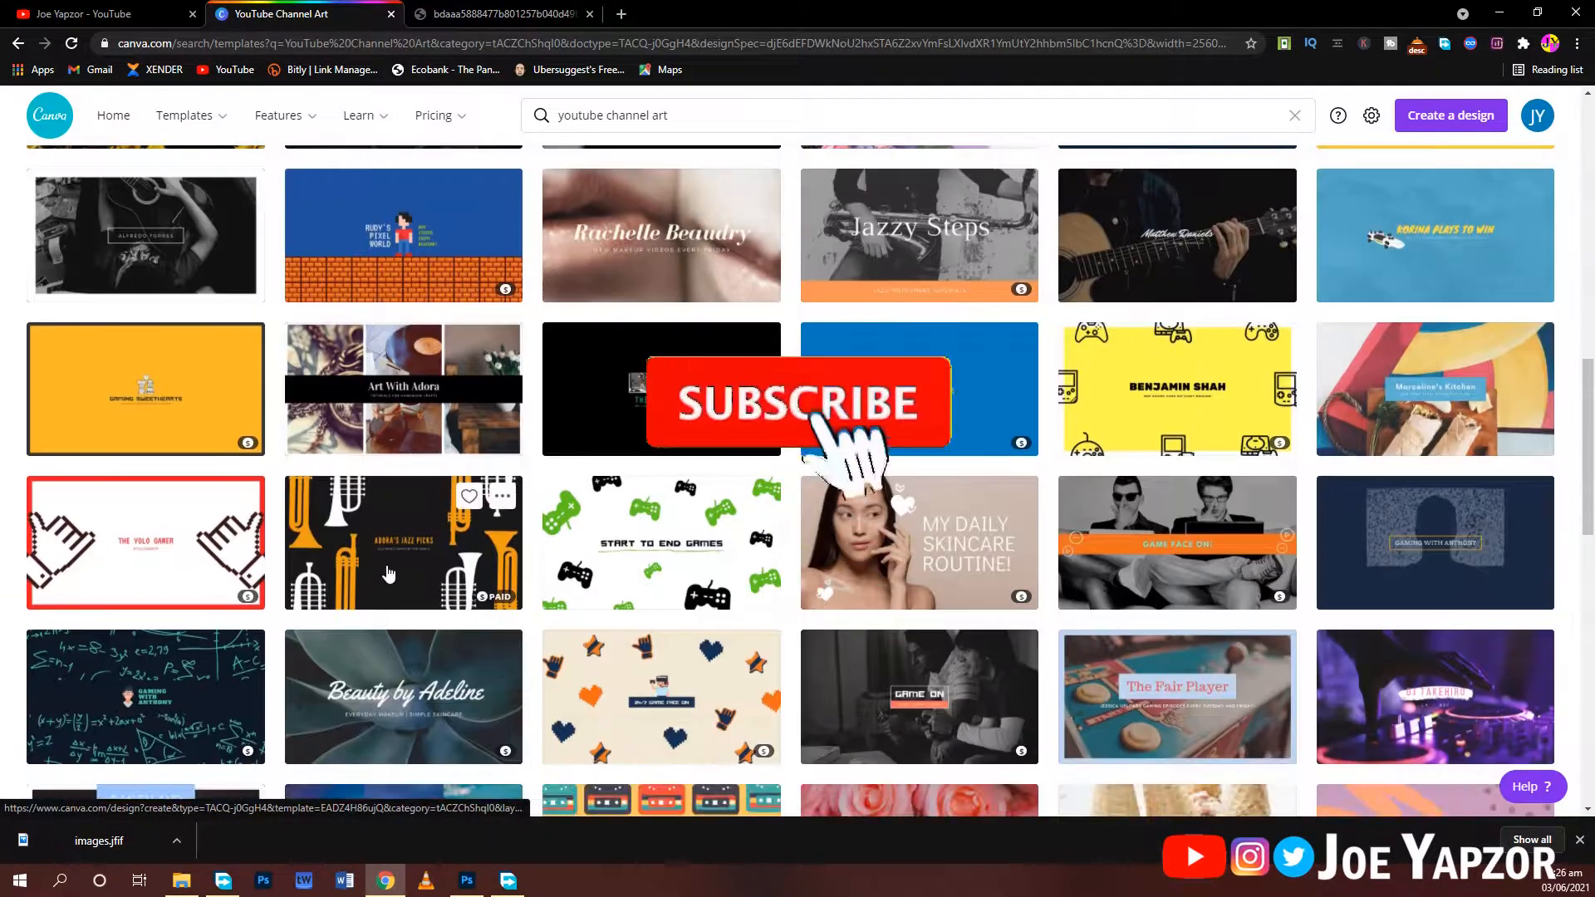
scroll(377, 561, down, 2)
scroll(376, 561, down, 2)
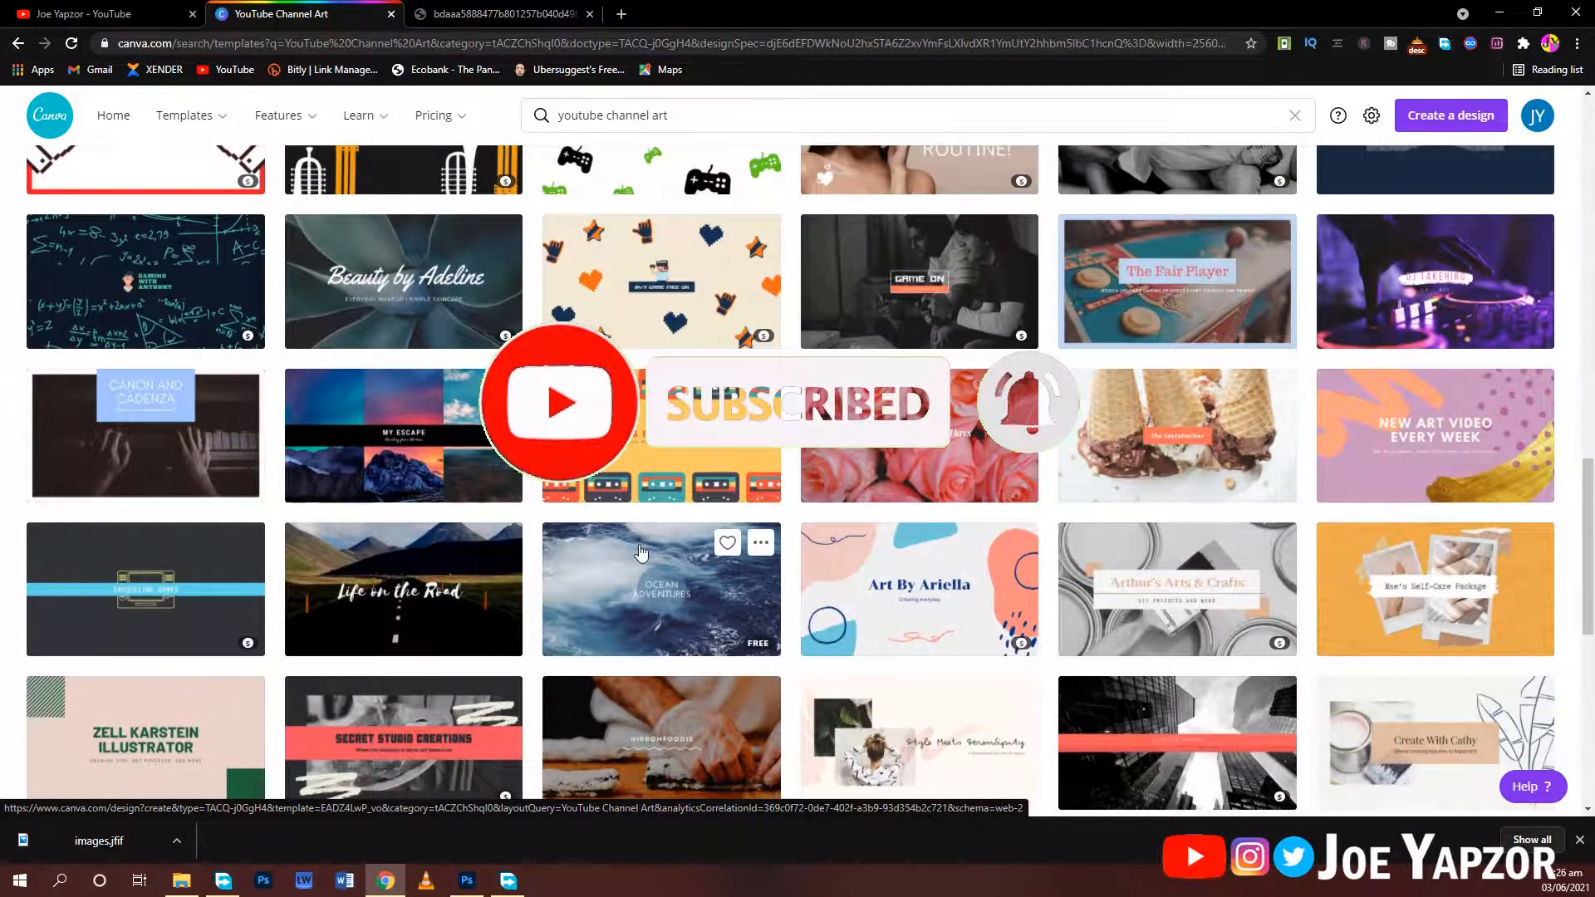
scroll(640, 552, down, 2)
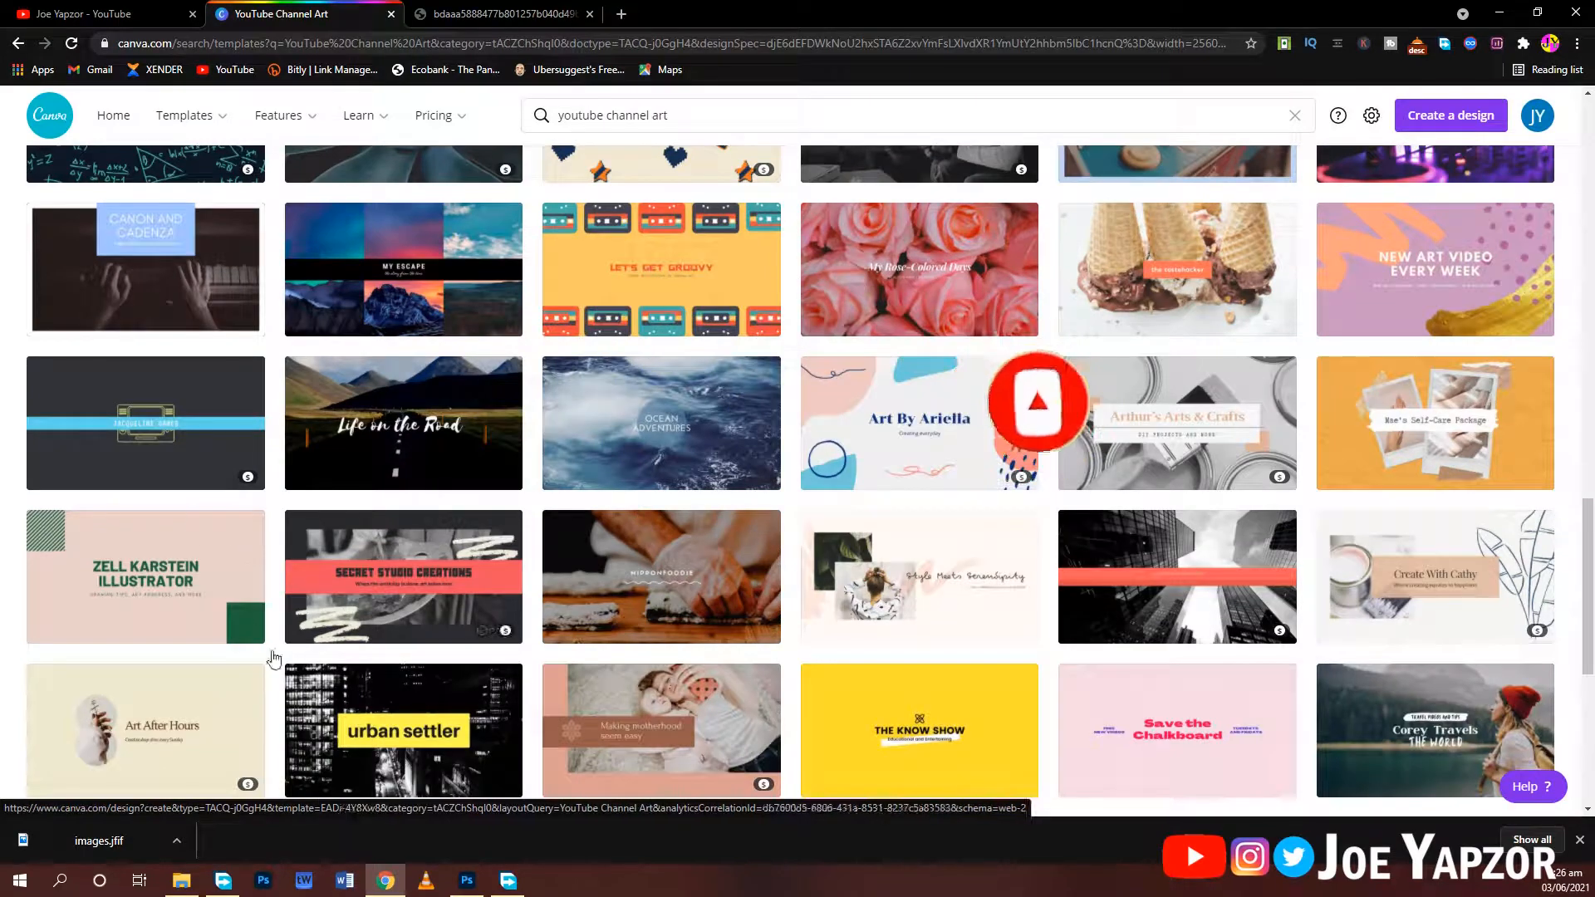
scroll(469, 531, down, 1)
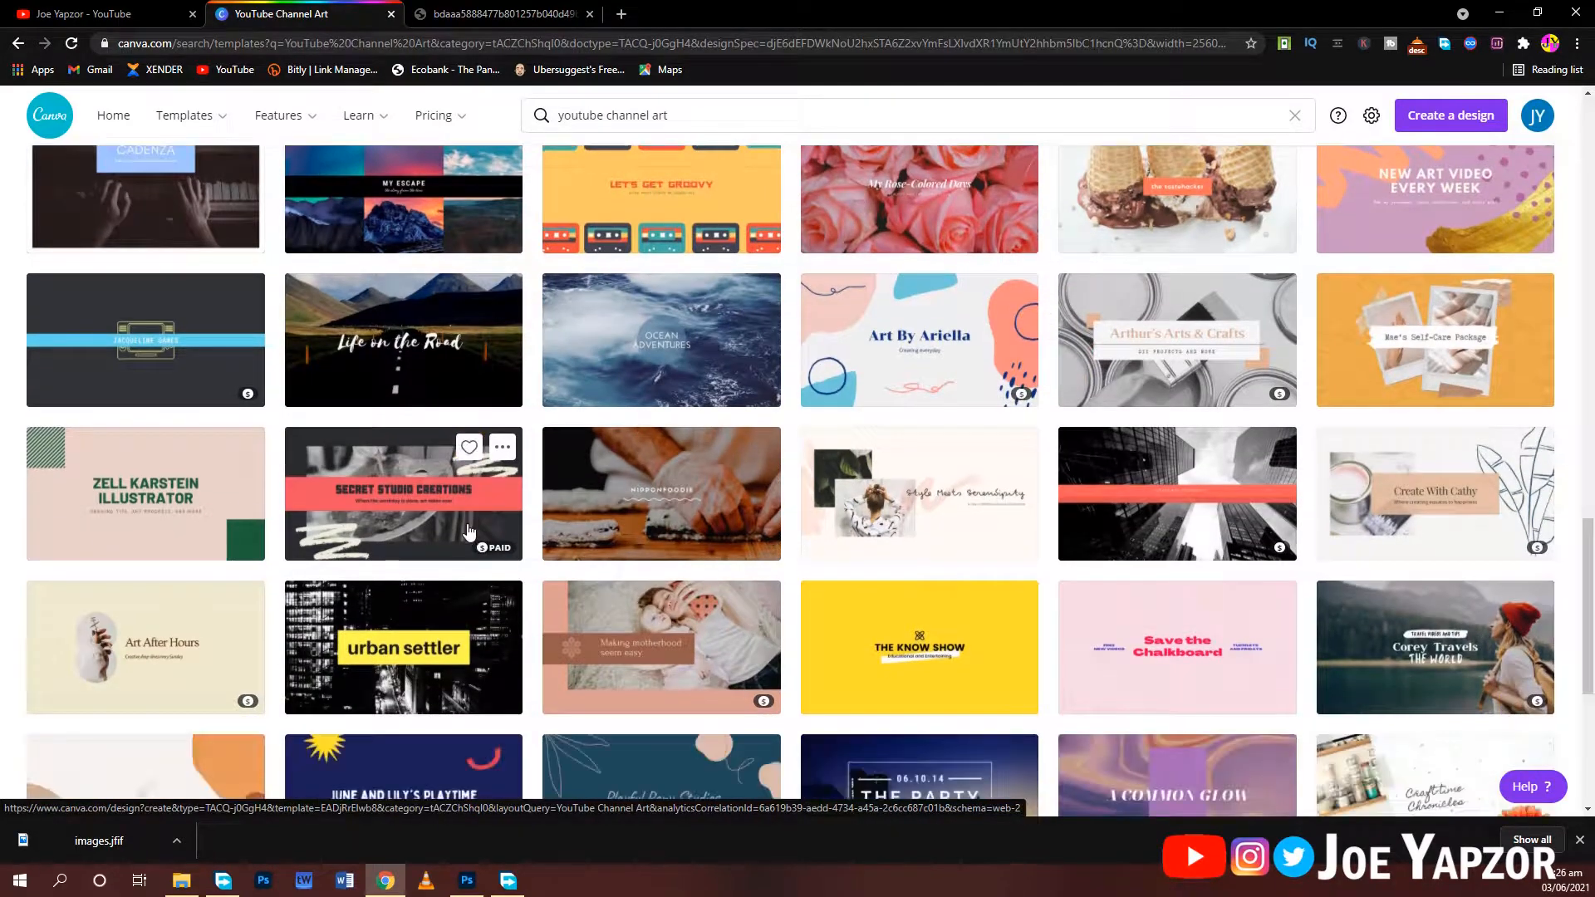
scroll(471, 536, down, 4)
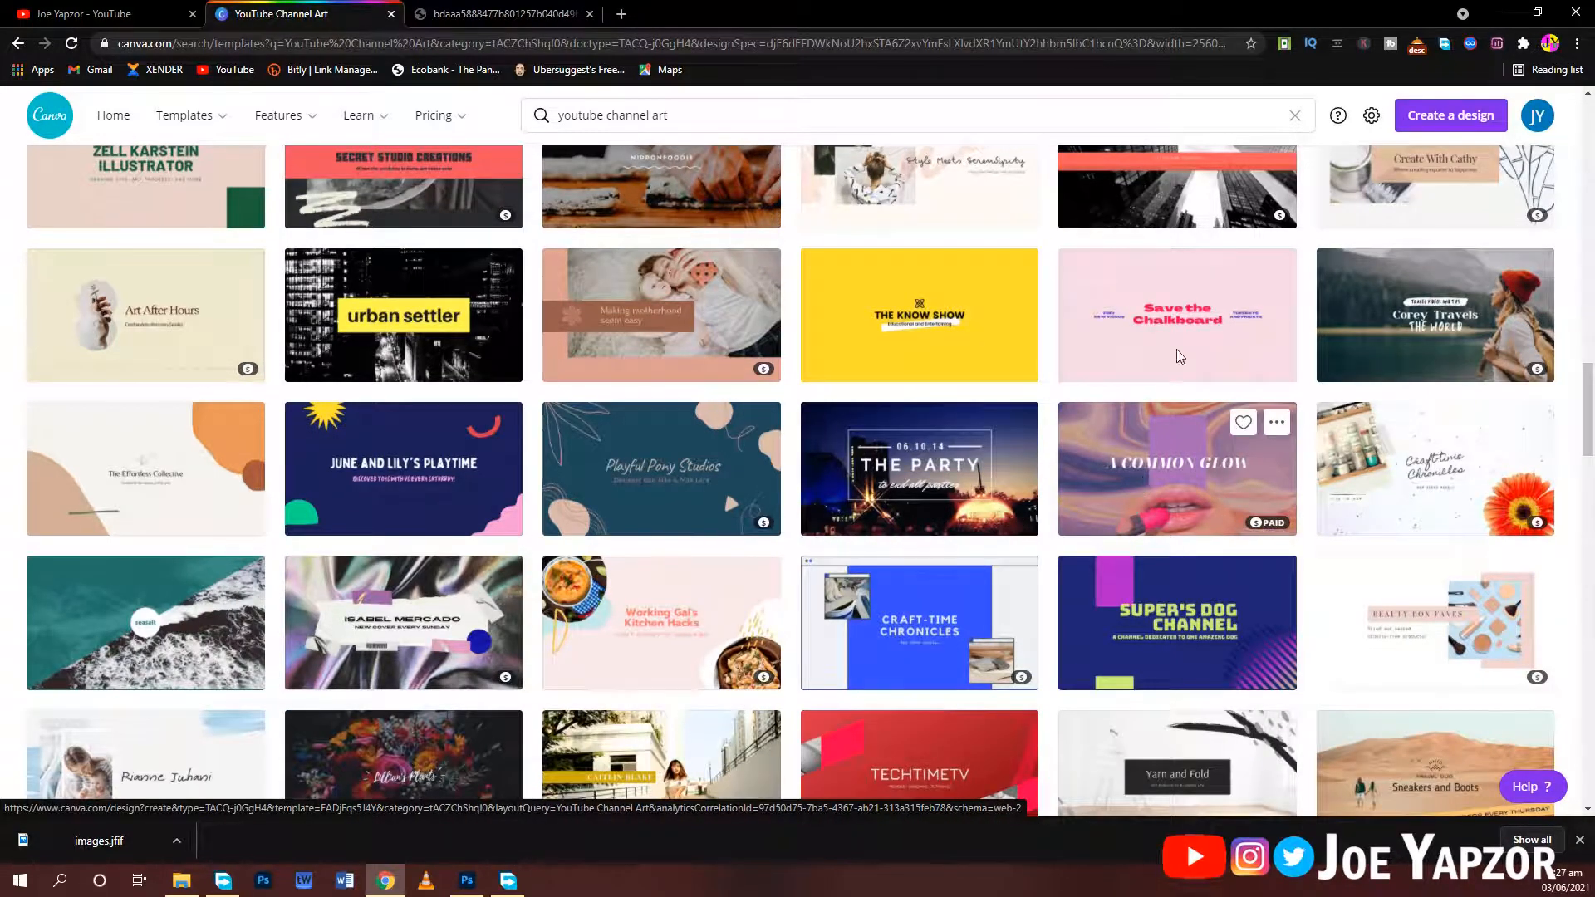
scroll(1144, 444, up, 4)
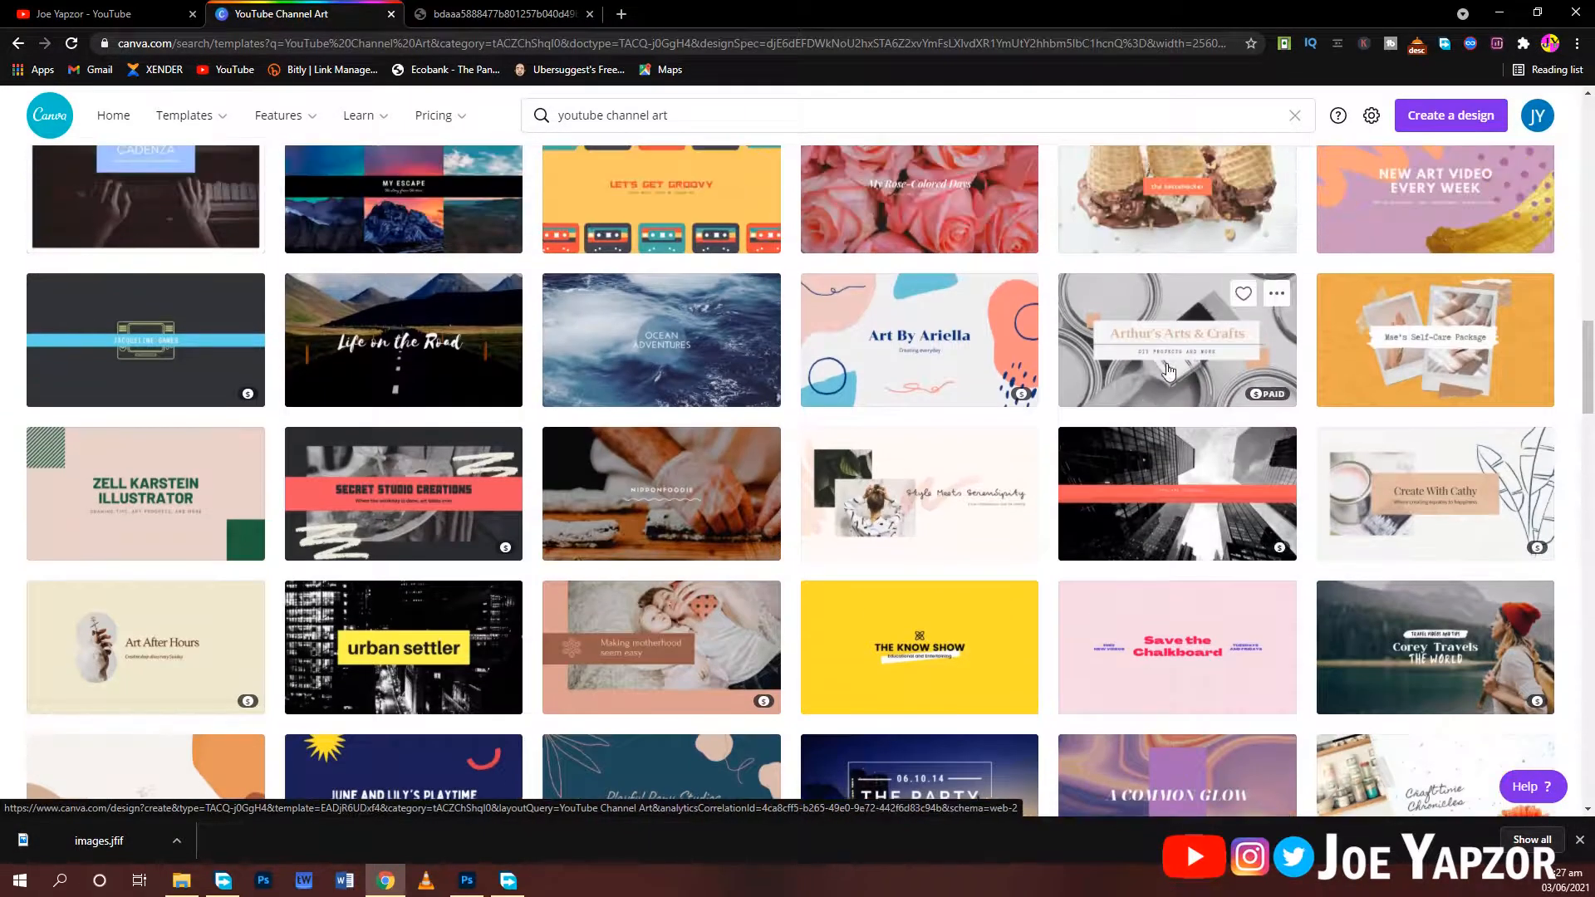
click(1146, 356)
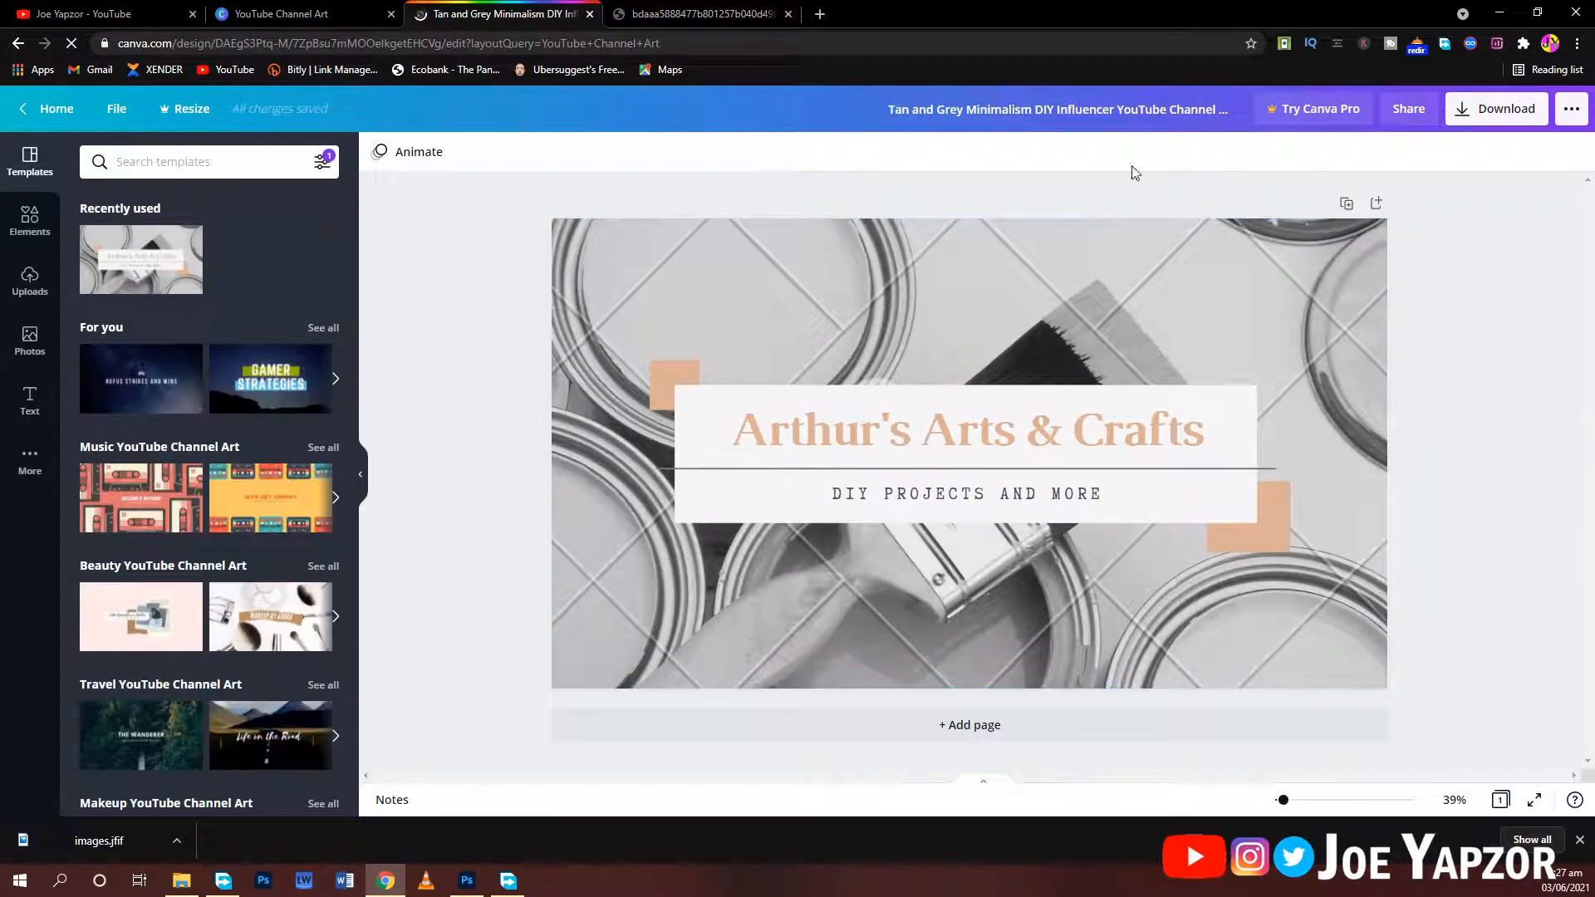
Step: Replace the banner title "Arthur's Arts & Crafts" with the channel owner's name in capital letters
double_click(902, 432)
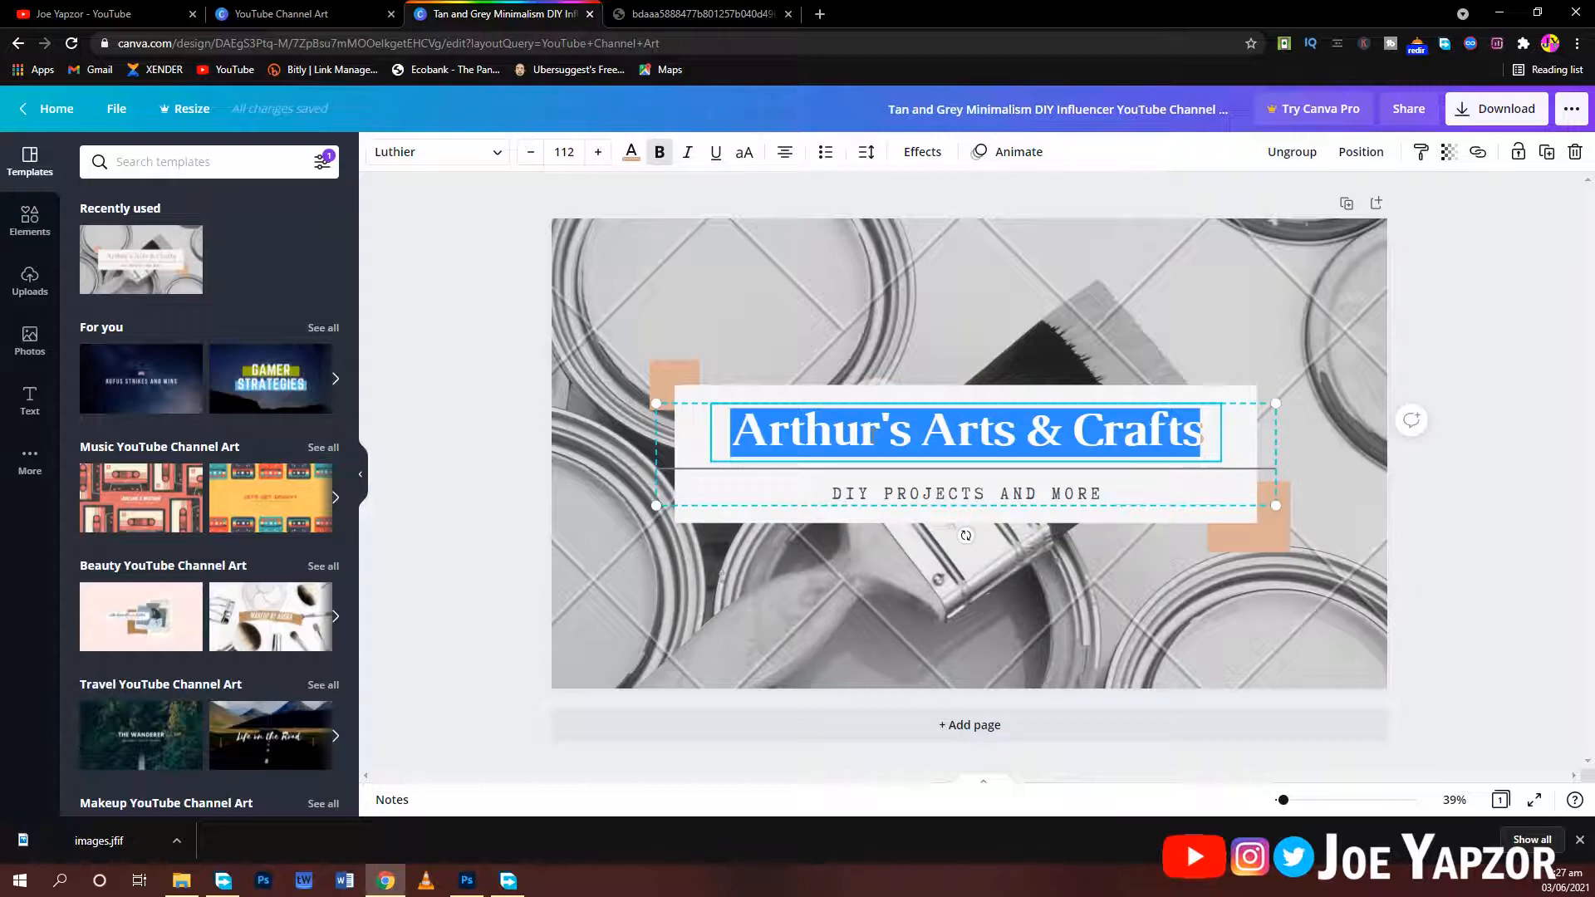
text(Joe Yaz)
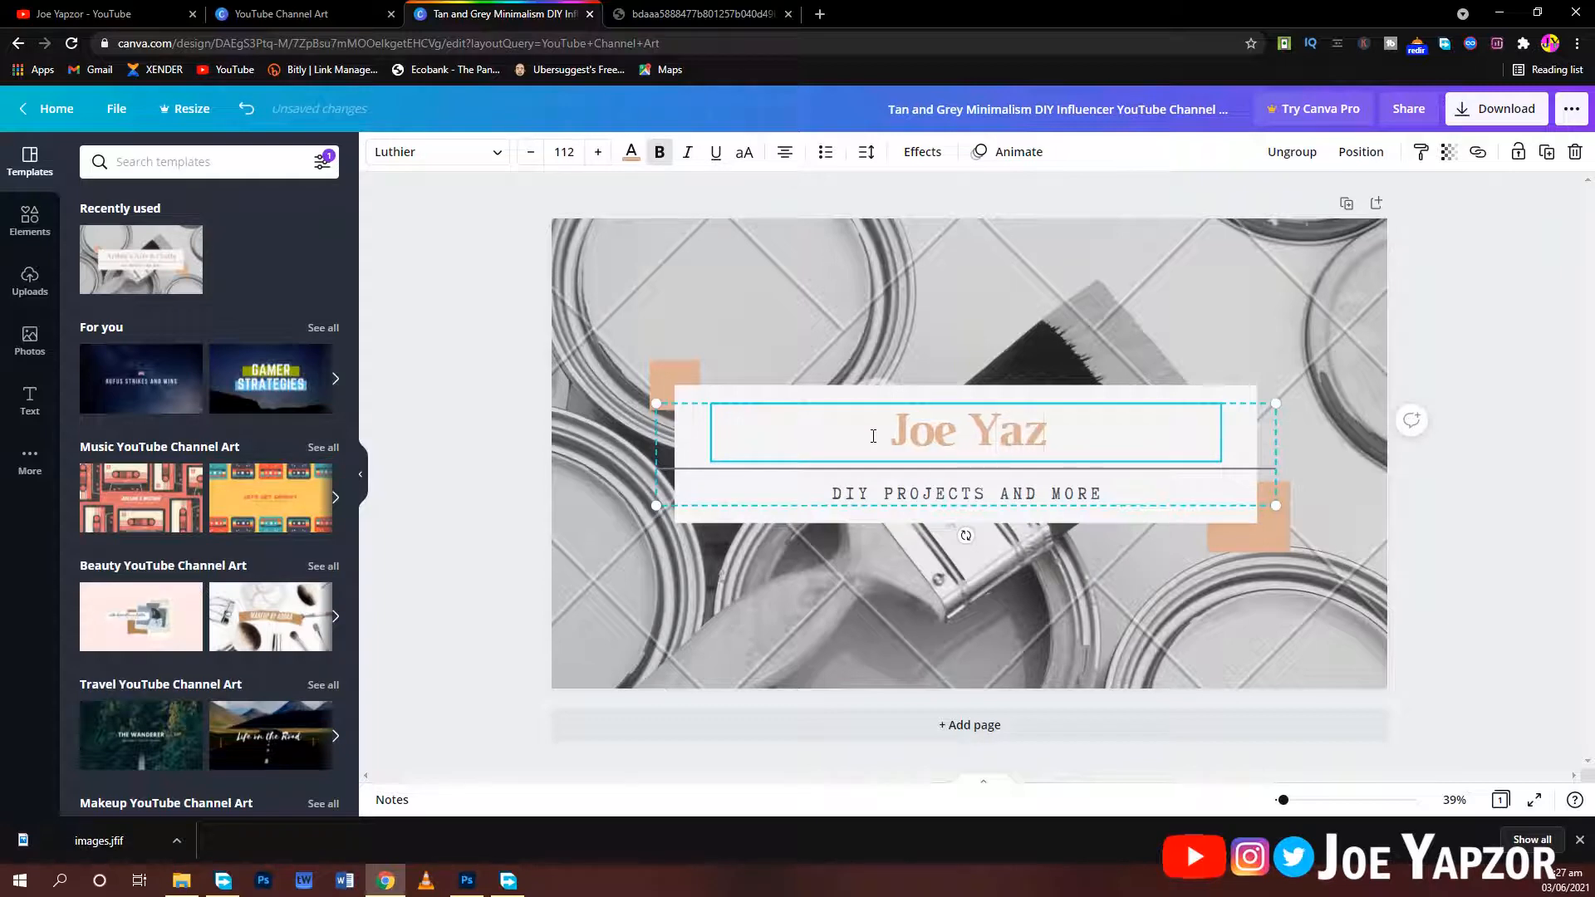
key(BackSpace)
text(pzor)
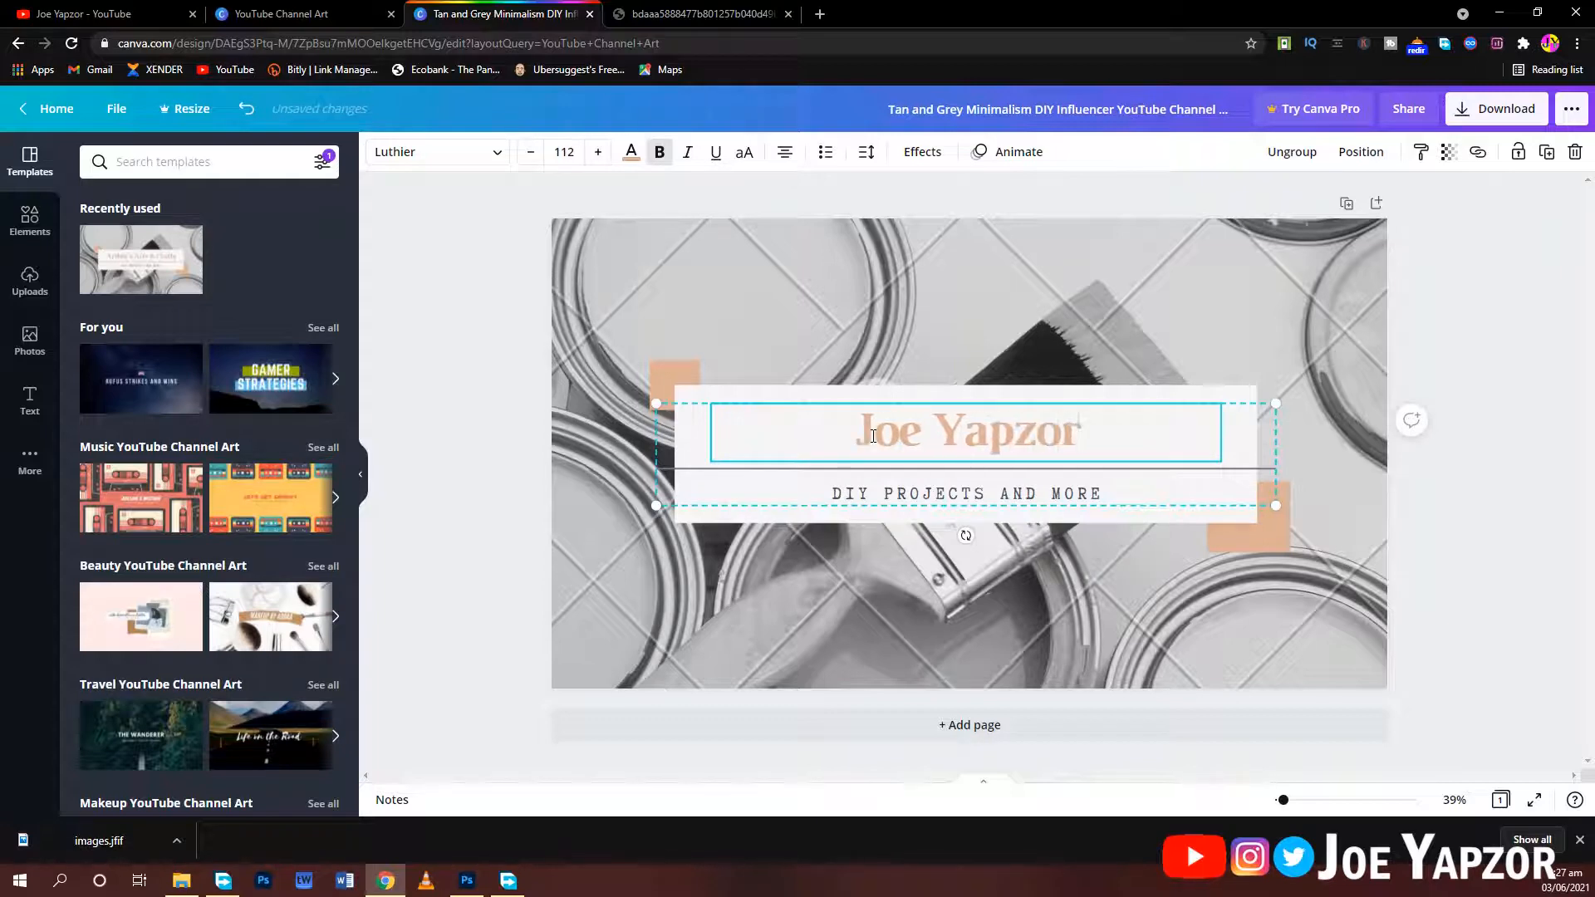
key(ctrl+a)
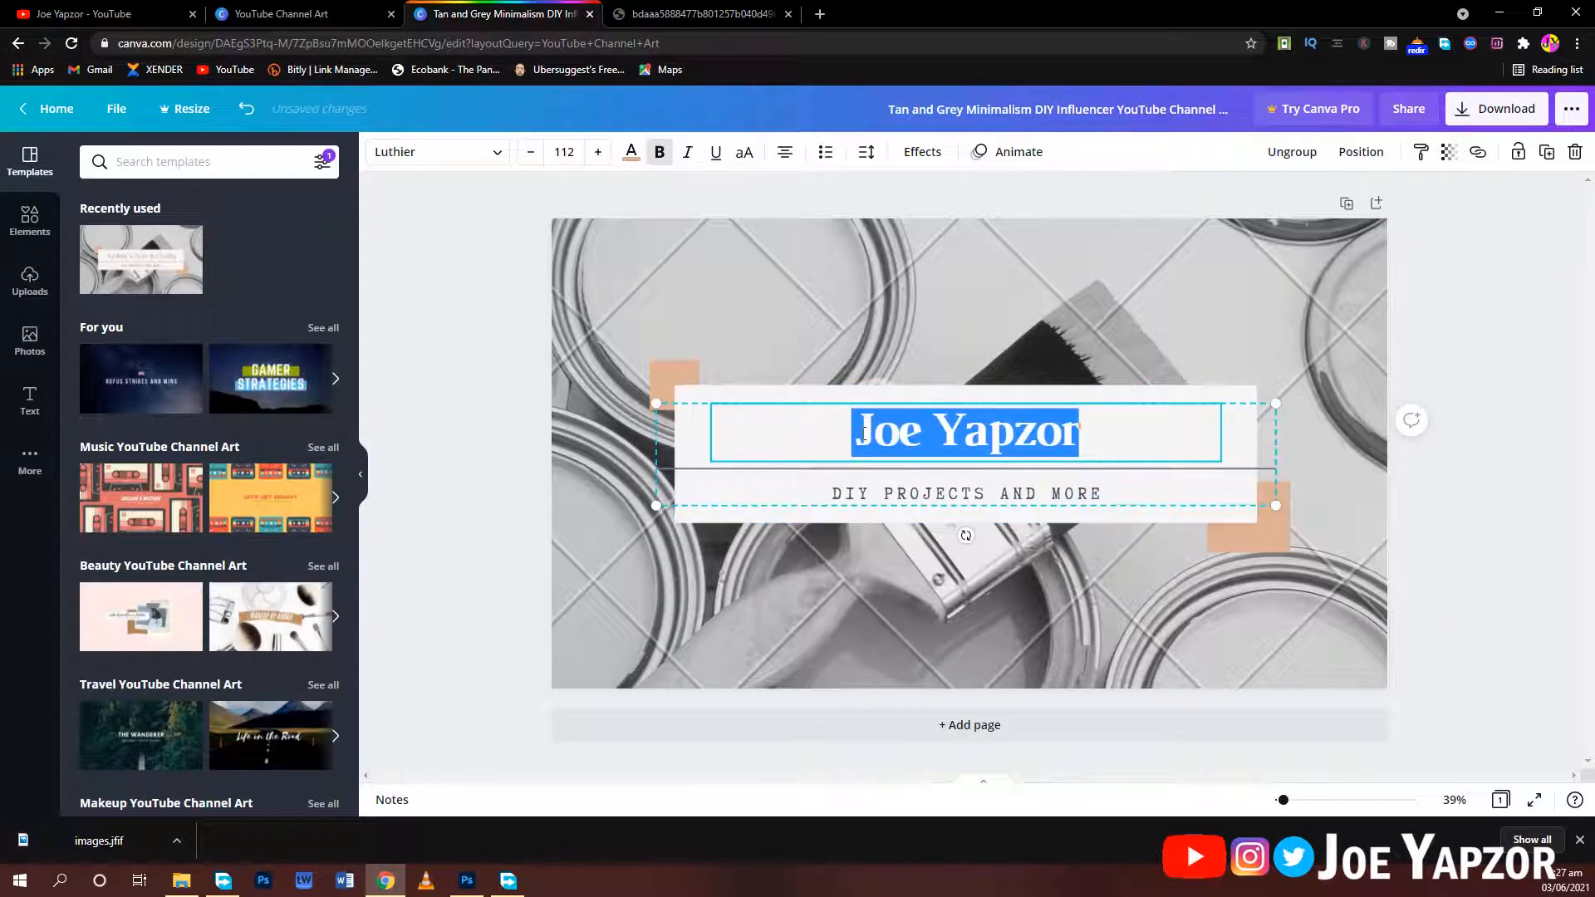
key(BackSpace)
text(JOE YAPZOR)
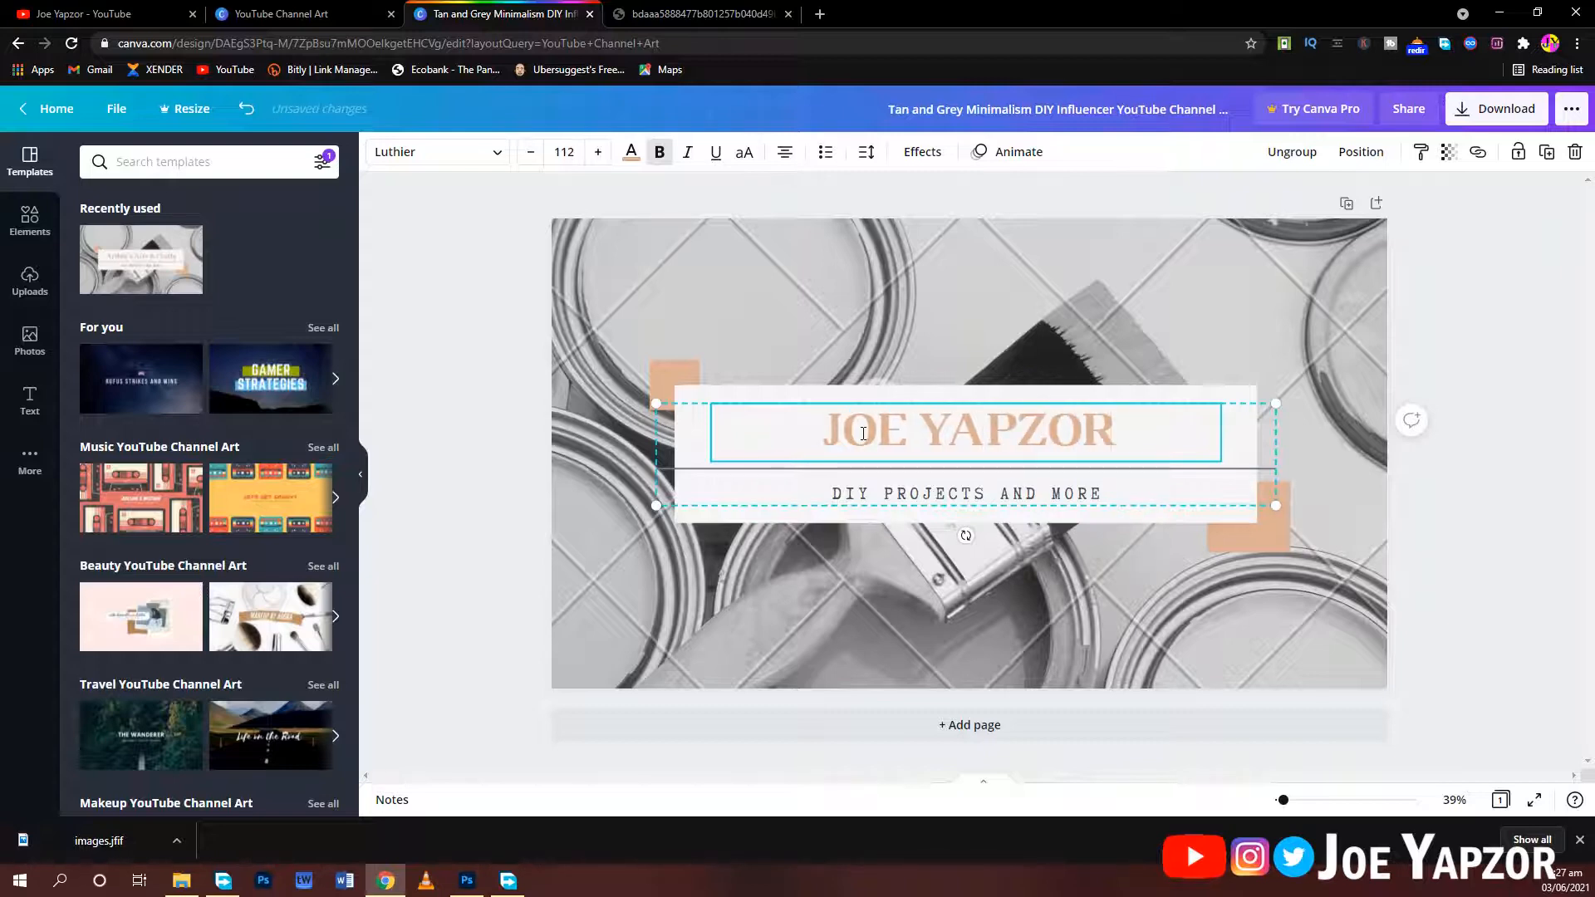
Step: Increase the font size of the whole banner title to 119
key(ctrl+a)
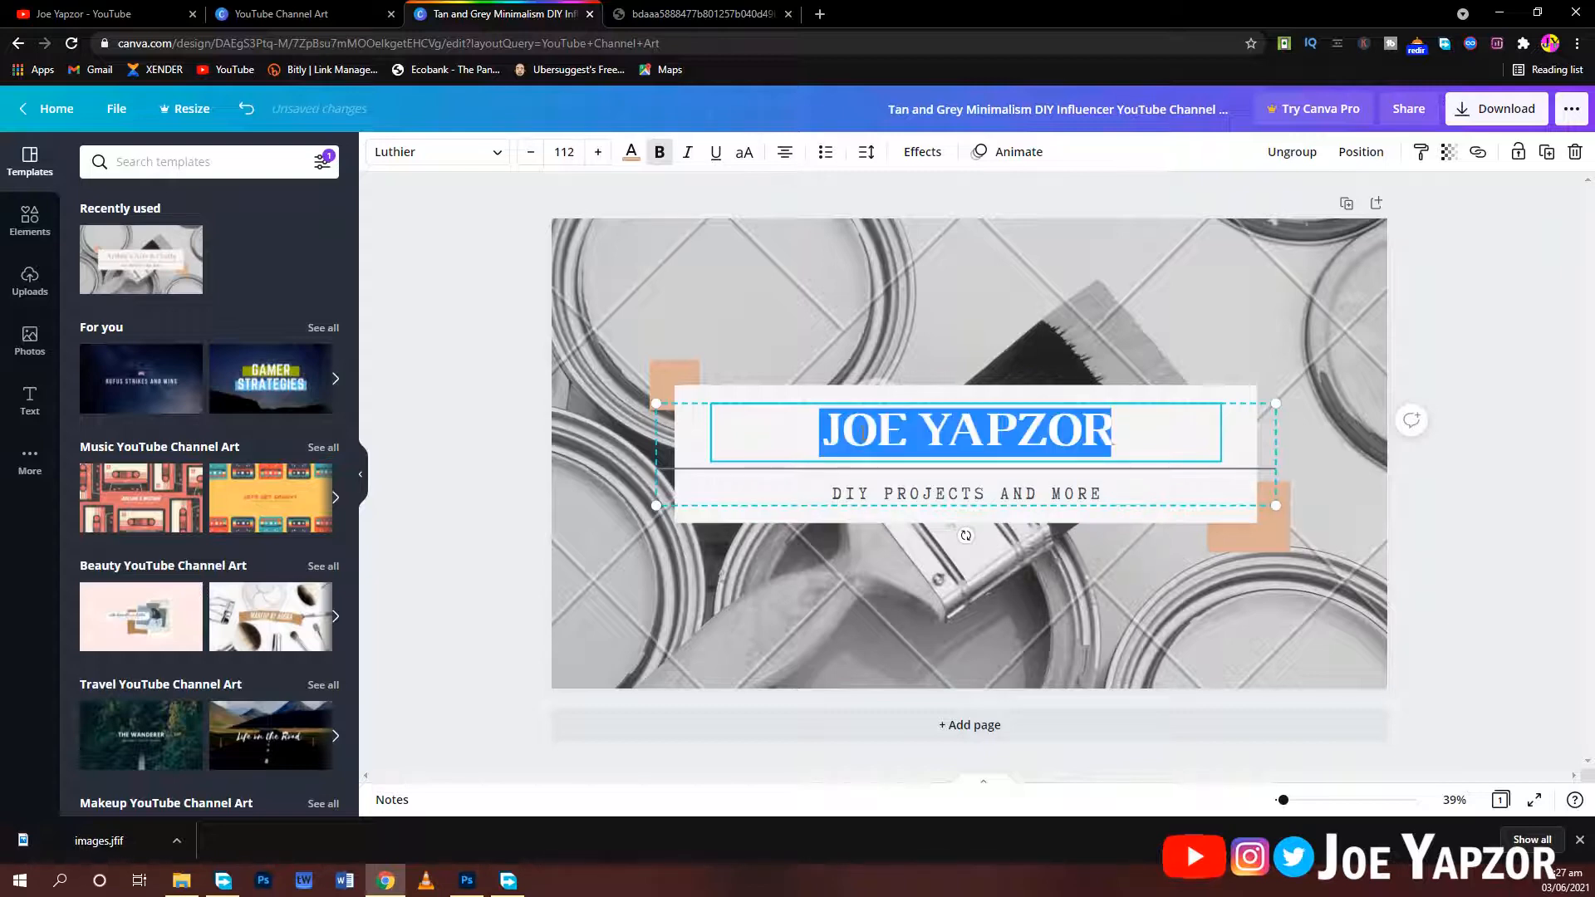
key(ctrl+shift+period)
key(ctrl+shift+period)
key(ctrl+shift+period)
key(ctrl+shift+period)
key(ctrl+shift+period)
key(ctrl+shift+period)
key(ctrl+shift+period)
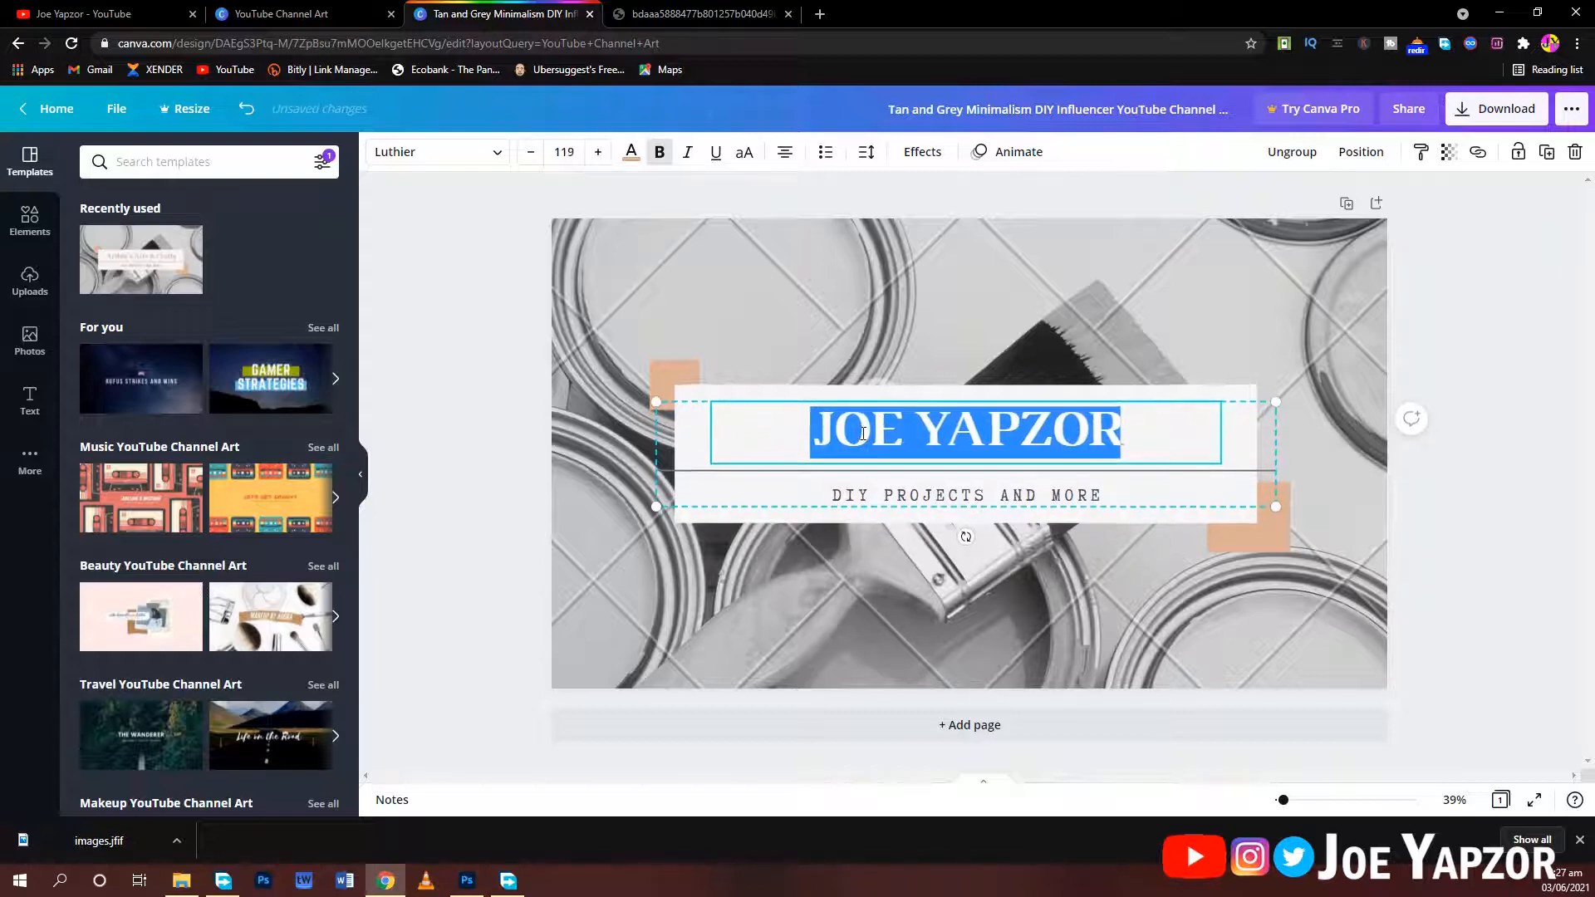
Step: Replace the tagline "DIY PROJECTS AND MORE" with "MTN TRICKS | YOUTUBE GROWTH| APPS REVIEWS | PYTHON TUTORIALS | PHOTOSHOP"
double_click(913, 497)
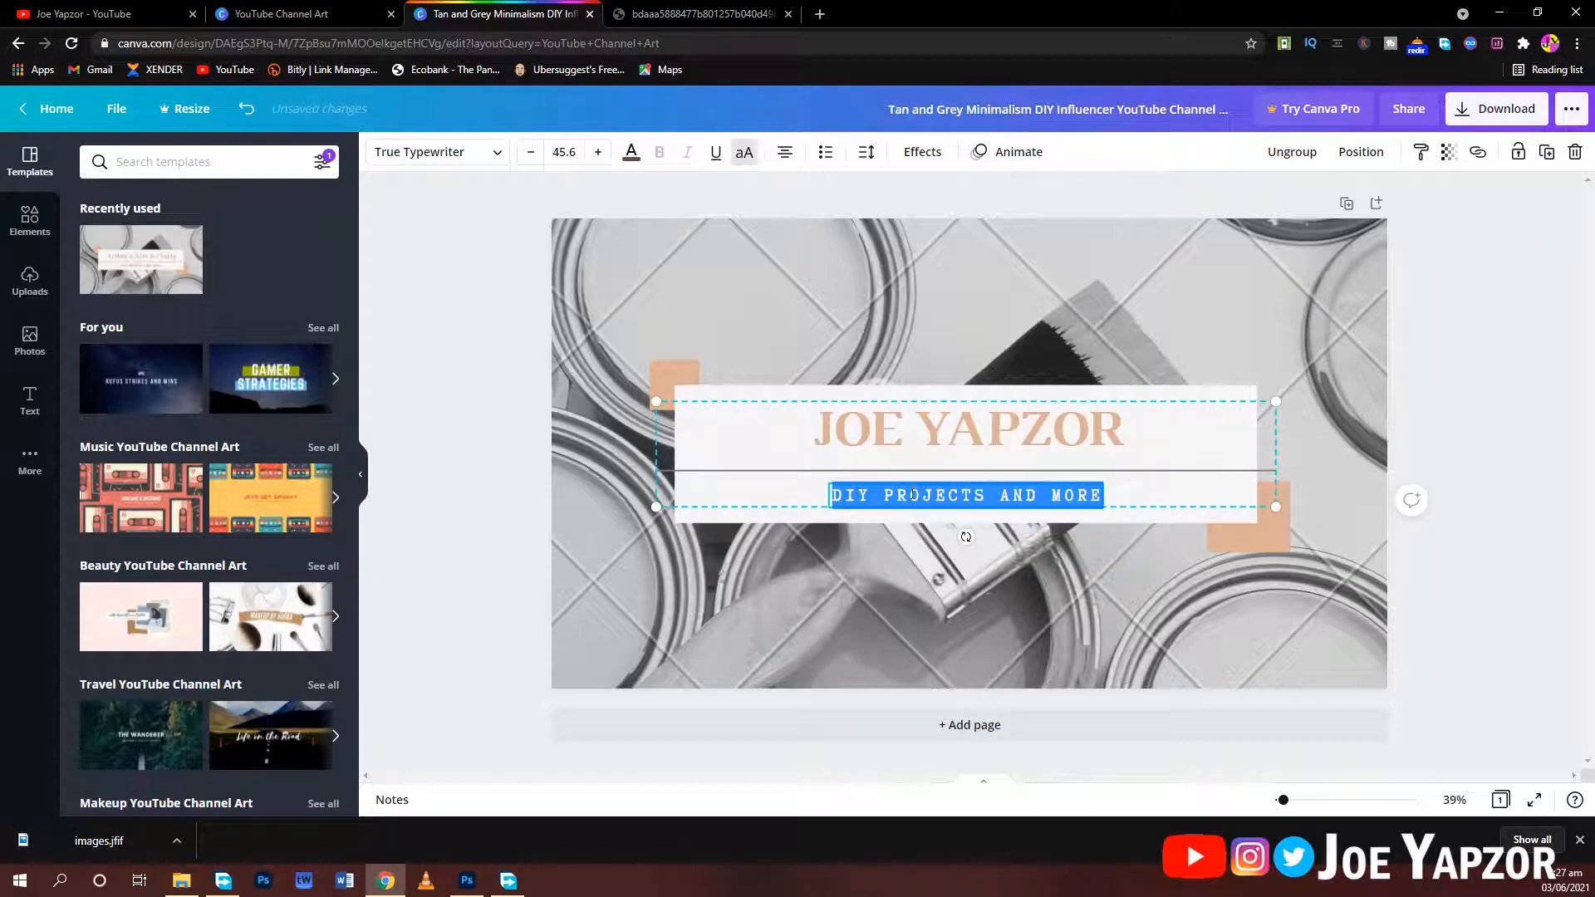
text(MT)
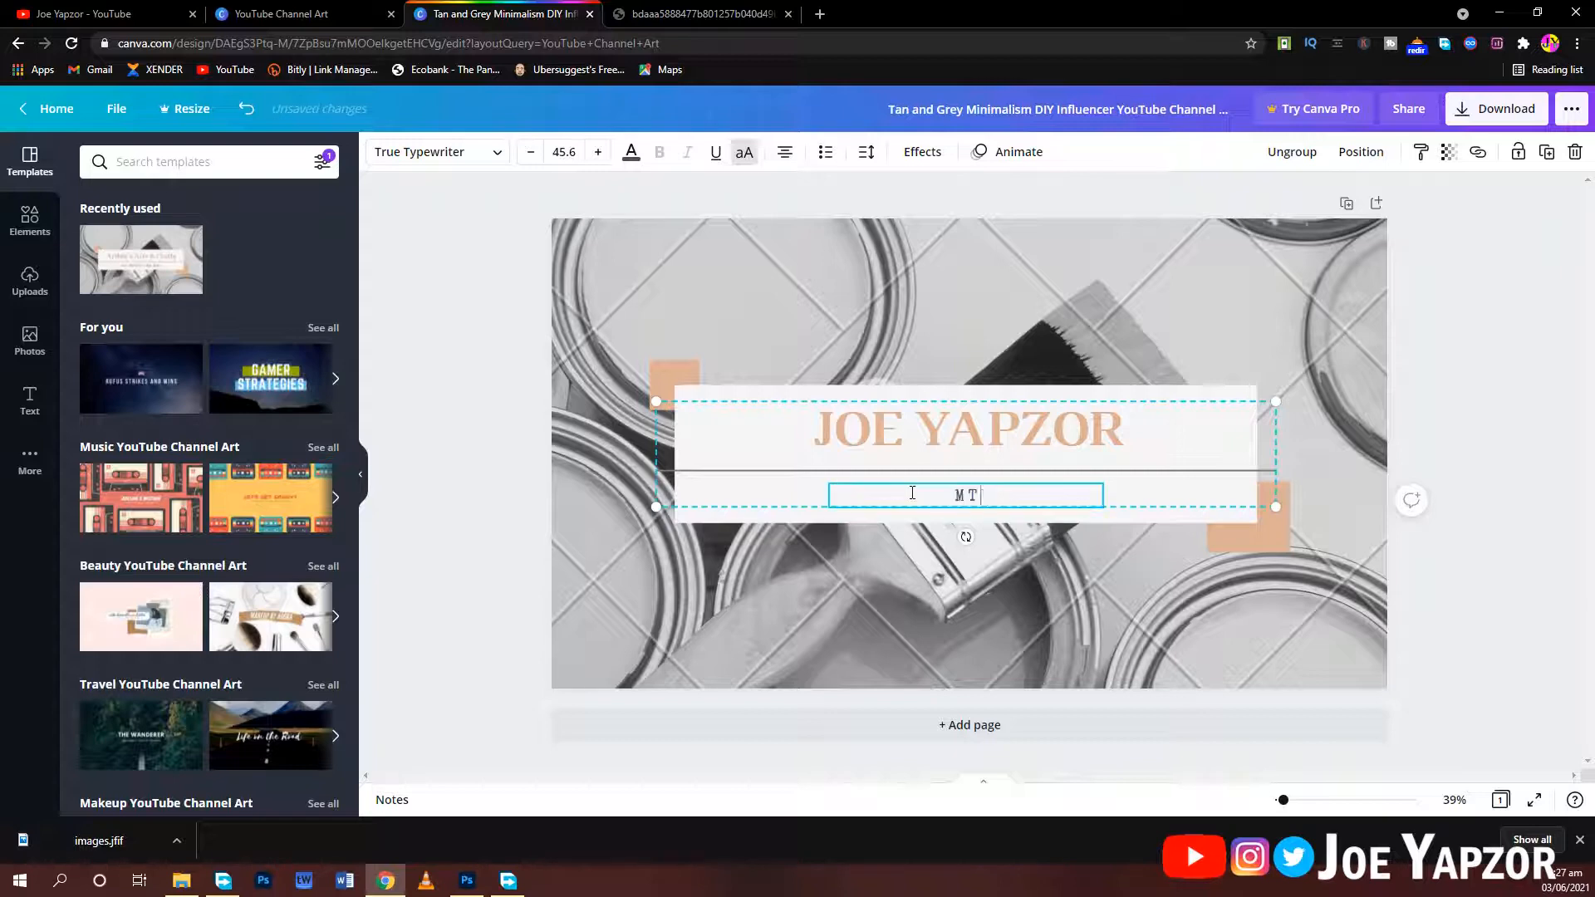
text(N TRICKS |)
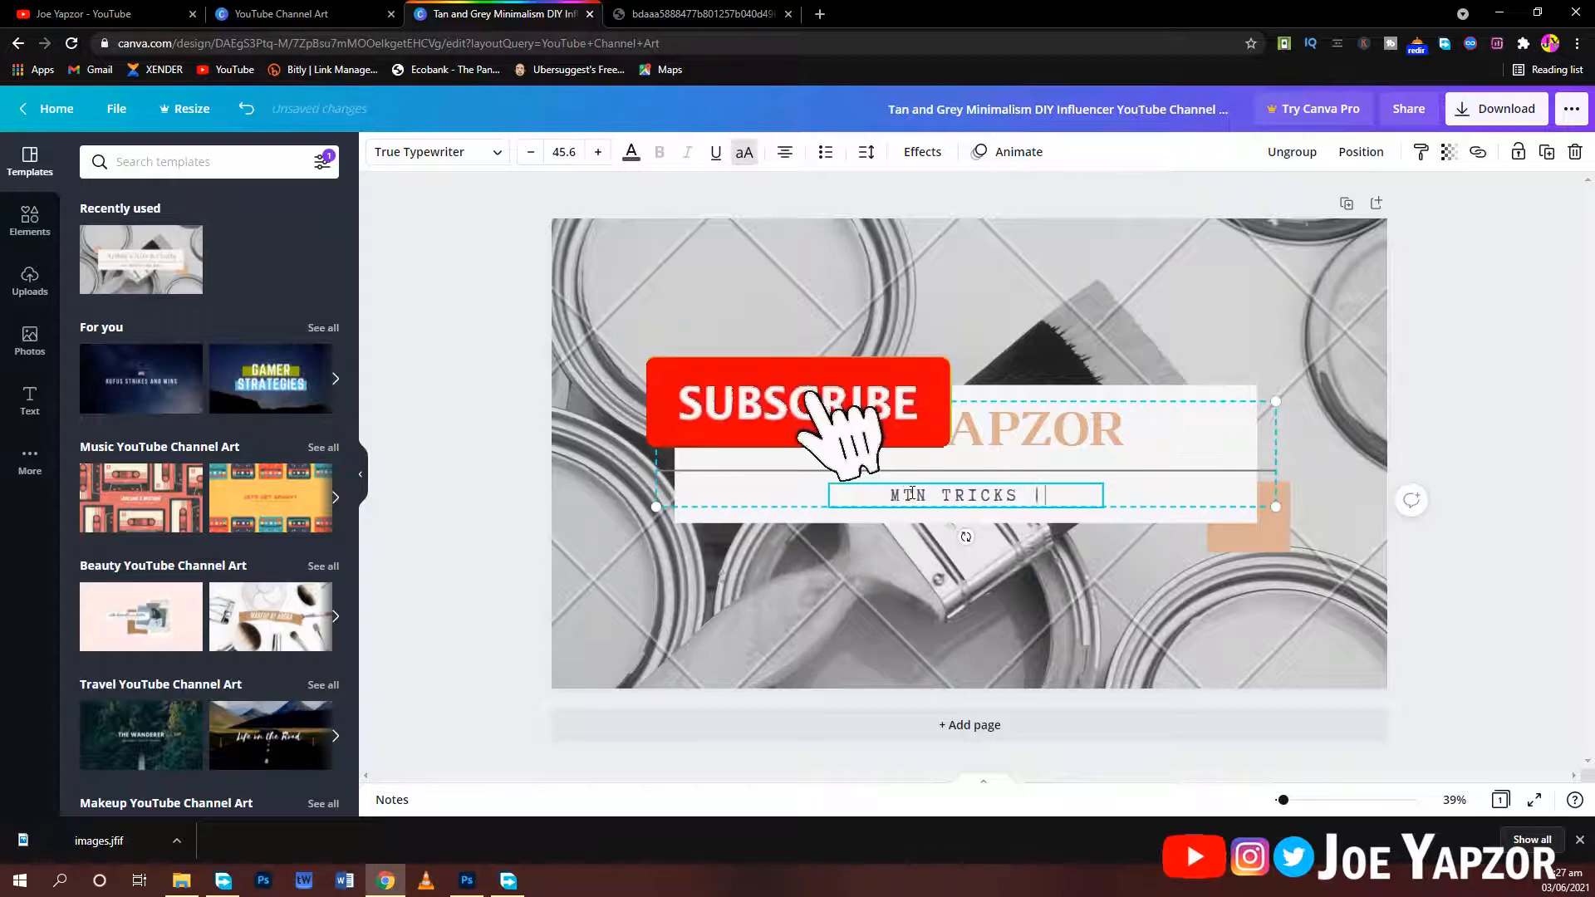
text( YOUTUBE GR)
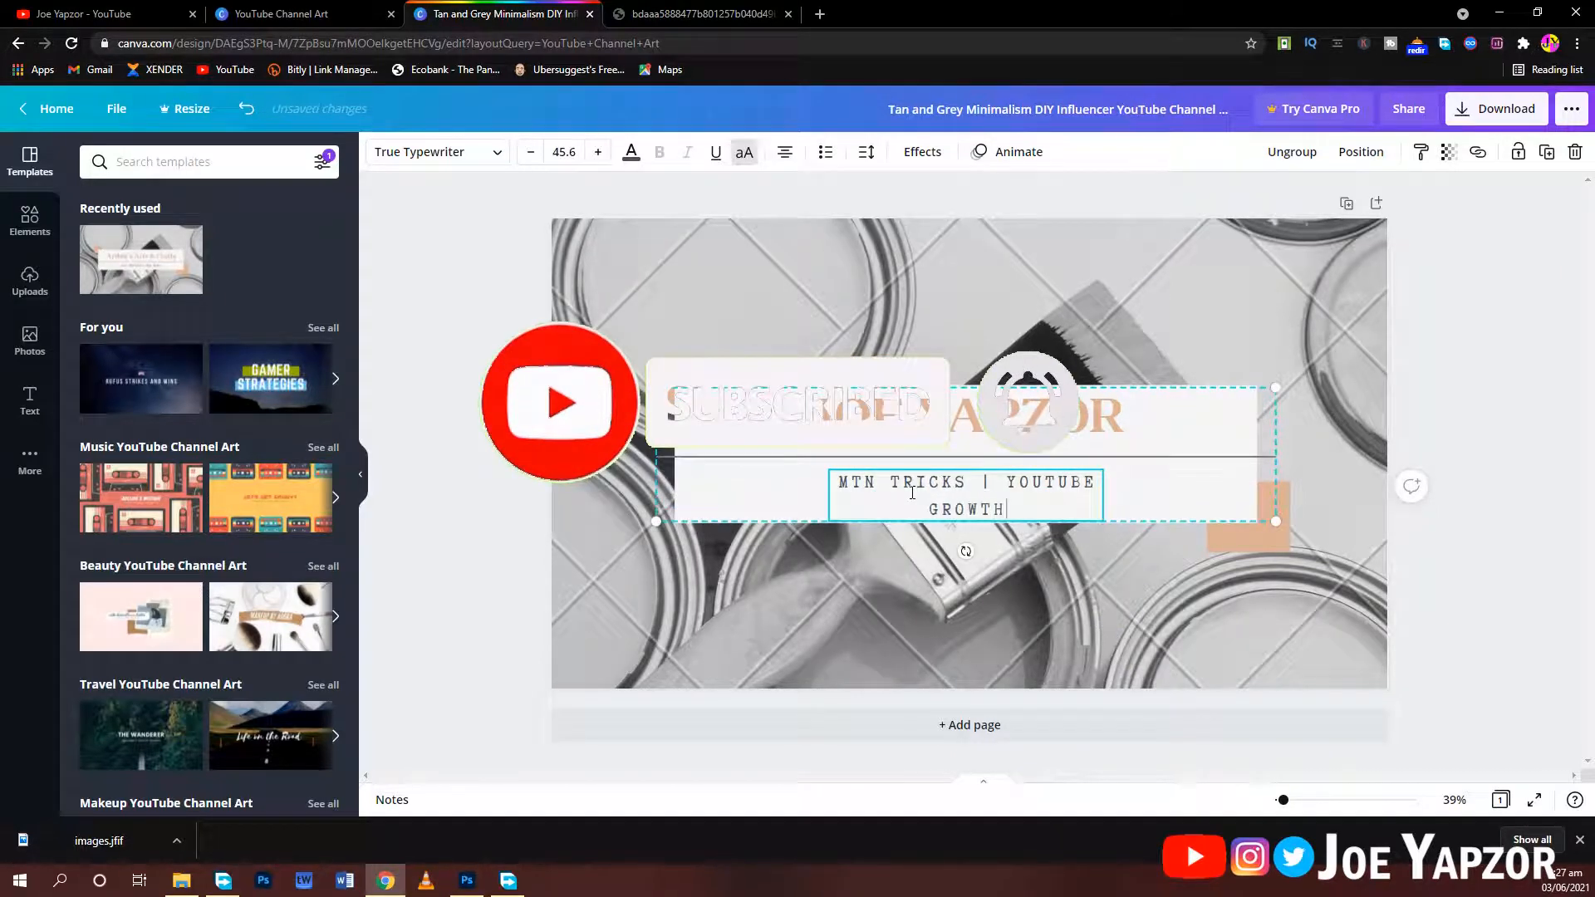
text(OWTH|)
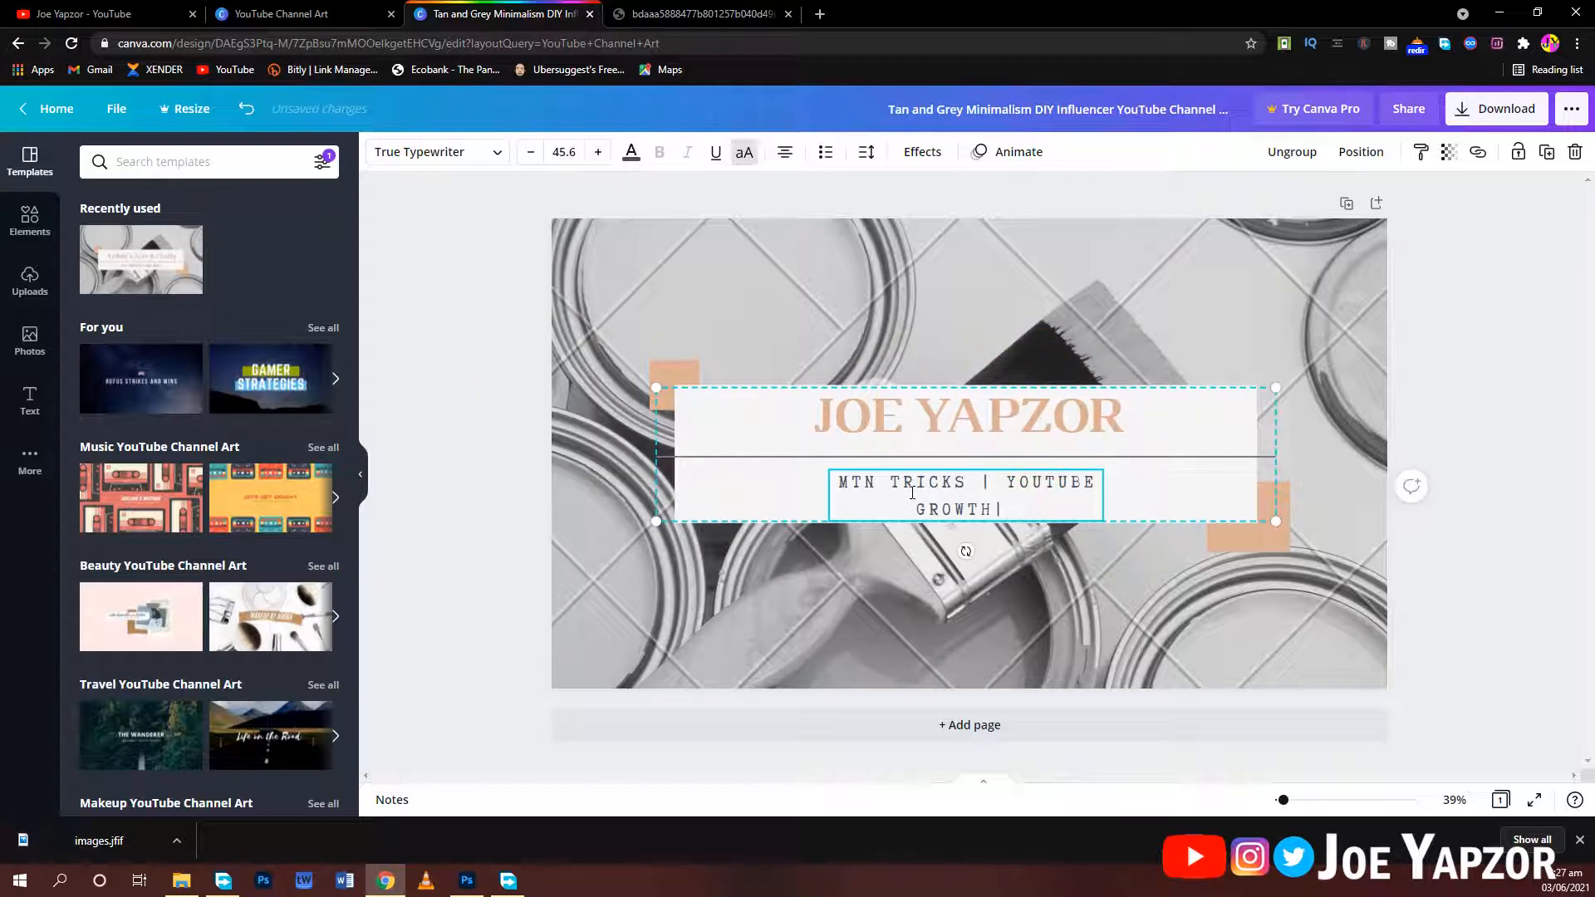
text( APPS REVIEWS)
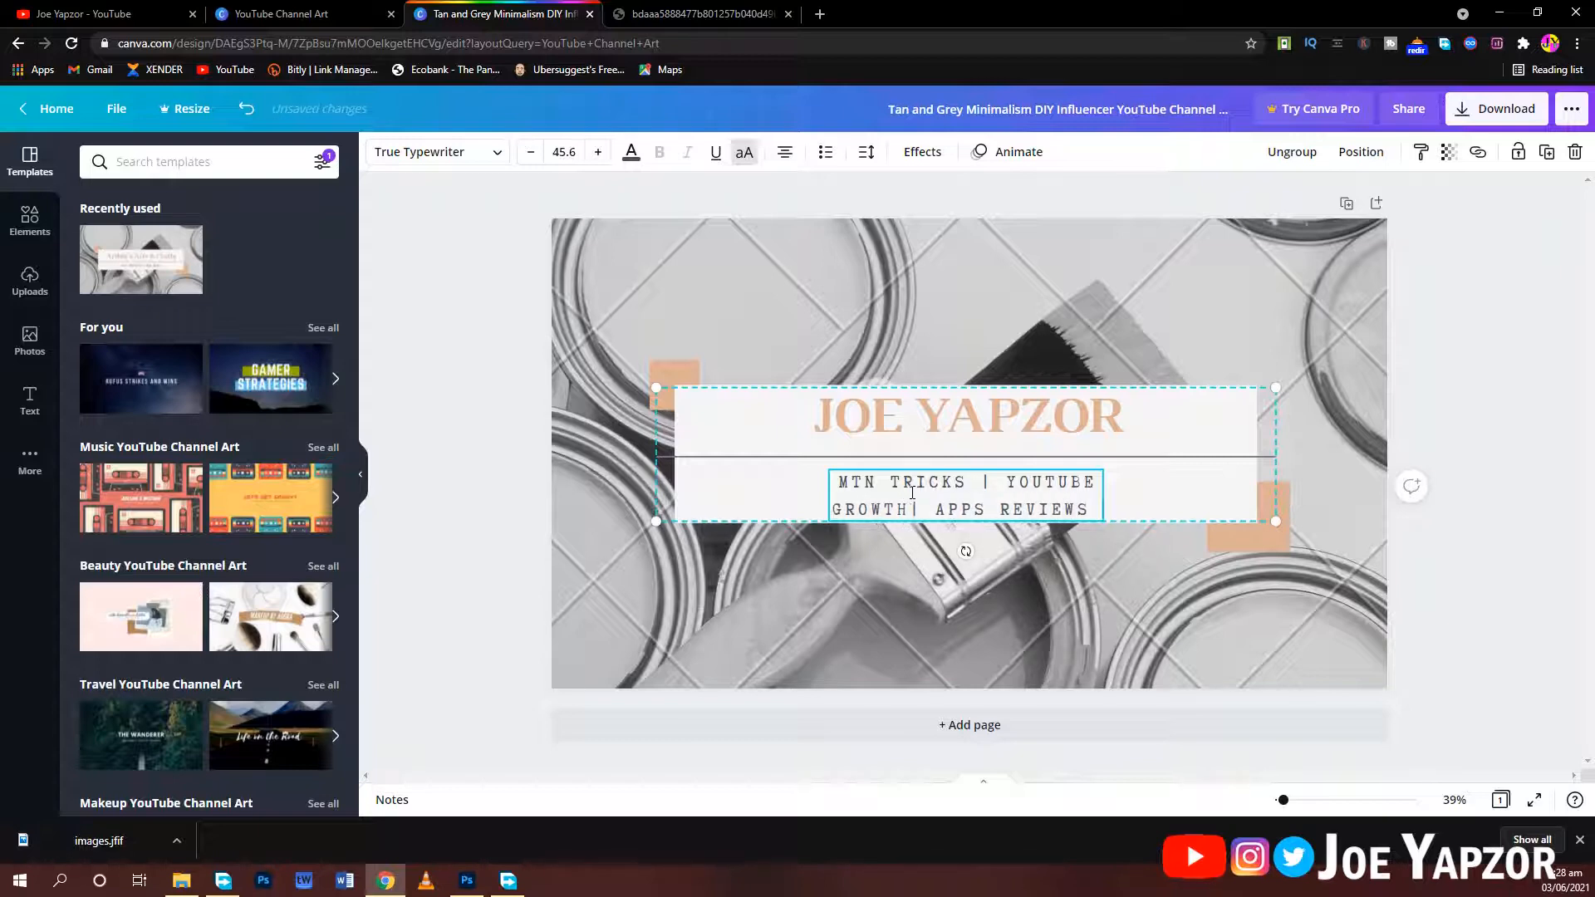
key(Return)
text(| PYTHO)
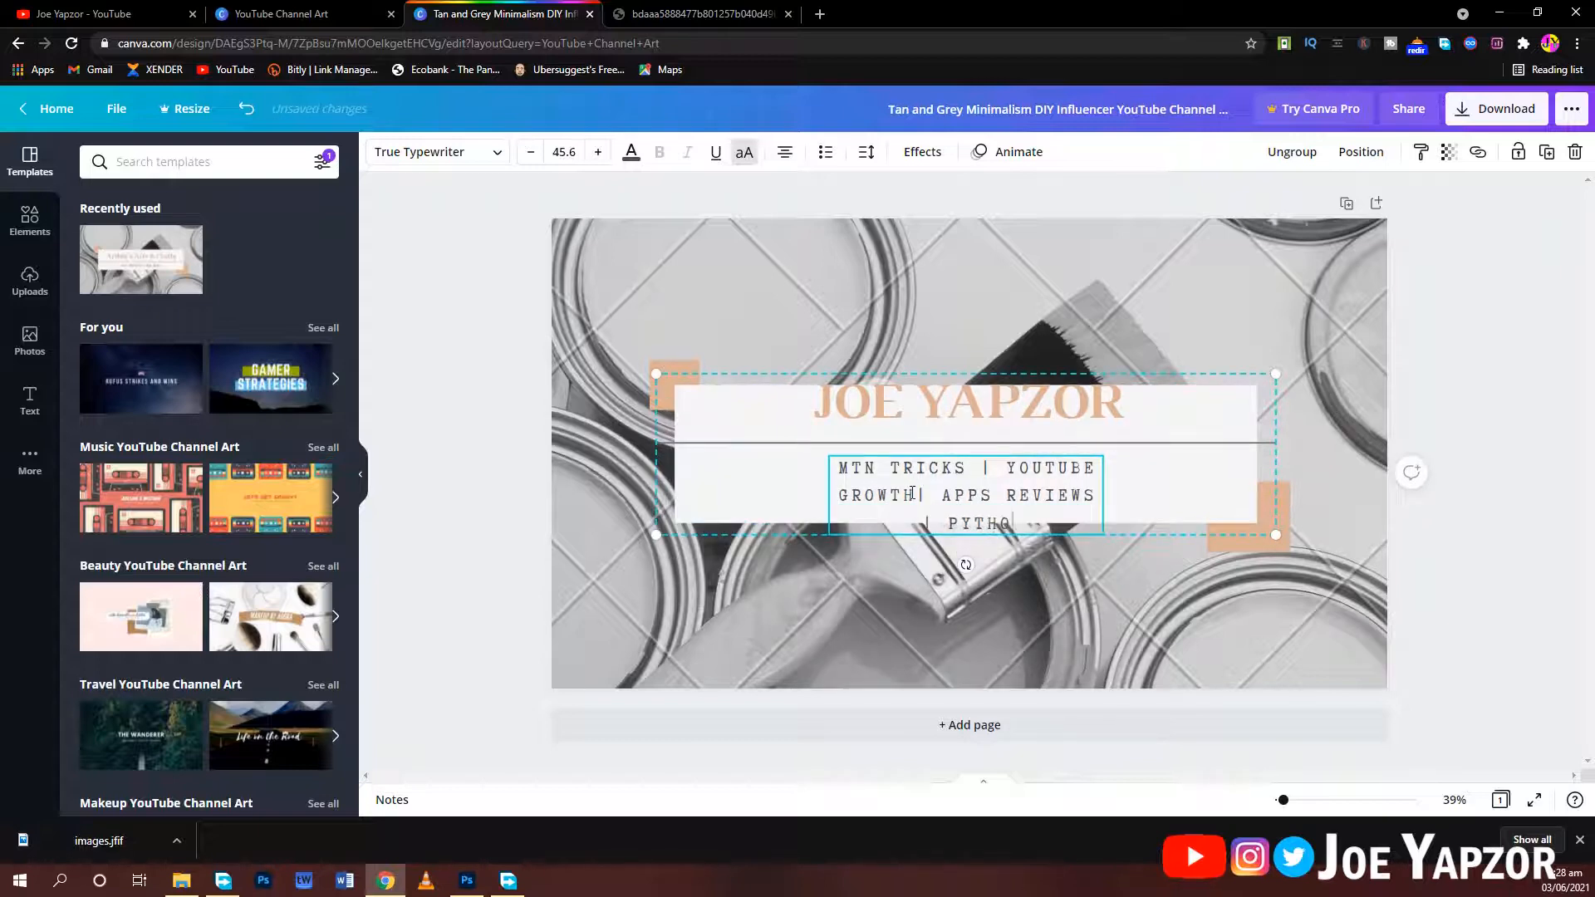
text(N TU)
text(RO)
key(BackSpace)
key(BackSpace)
text(TORIALS |)
text(| )
text(P)
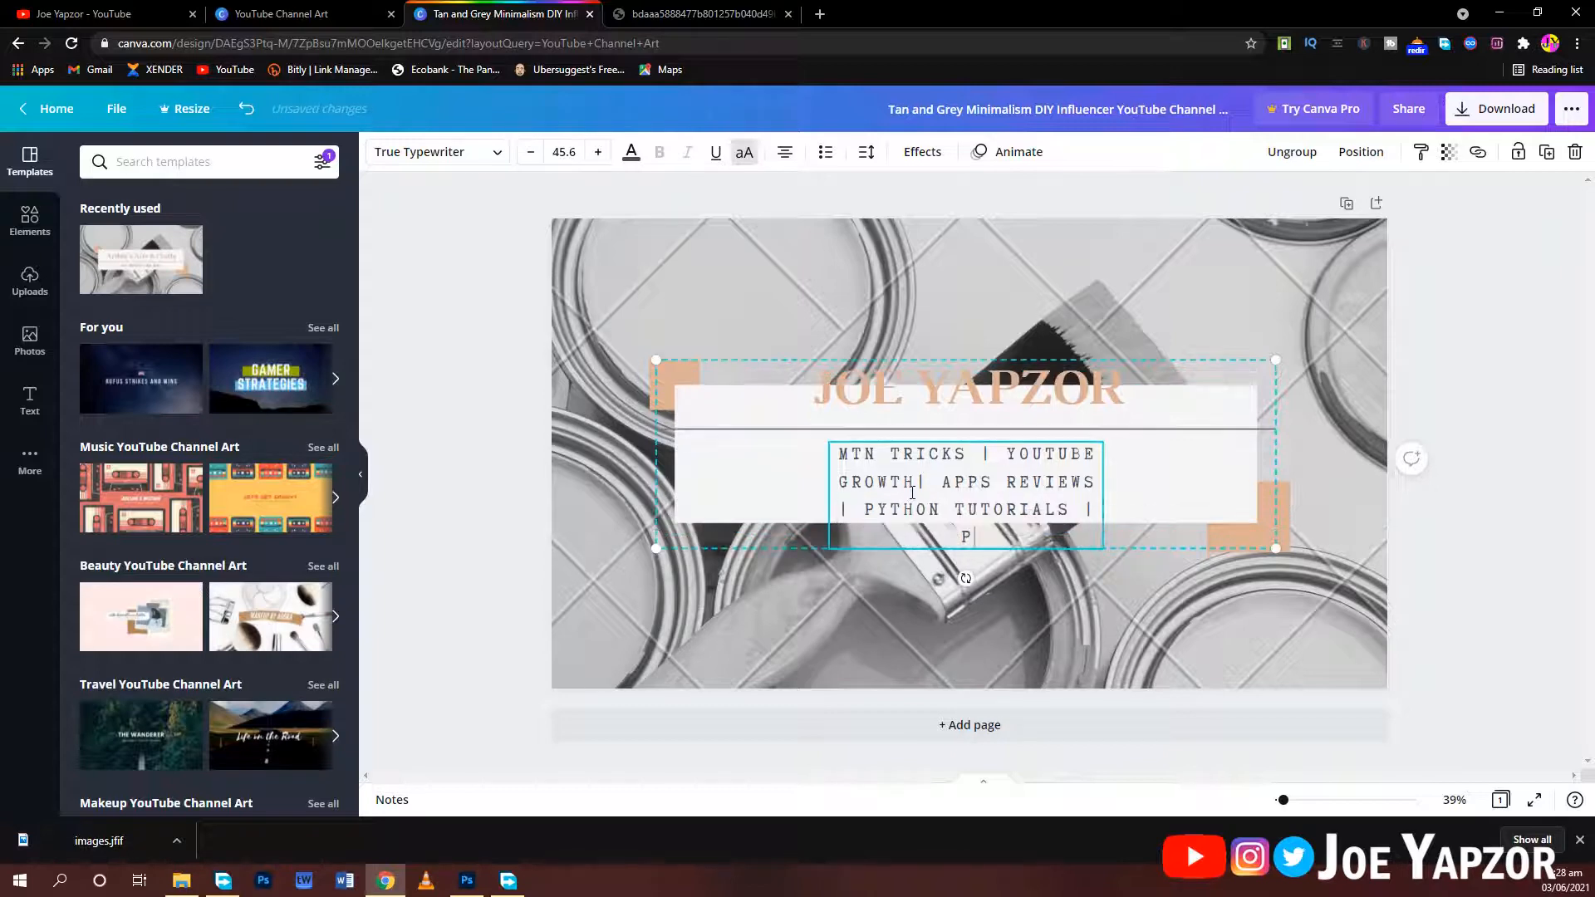
text(HOTOSHOP)
Step: Ungroup the banner text elements and widen the tagline's text box on both sides so it fits on two lines inside the white panel
click(1292, 151)
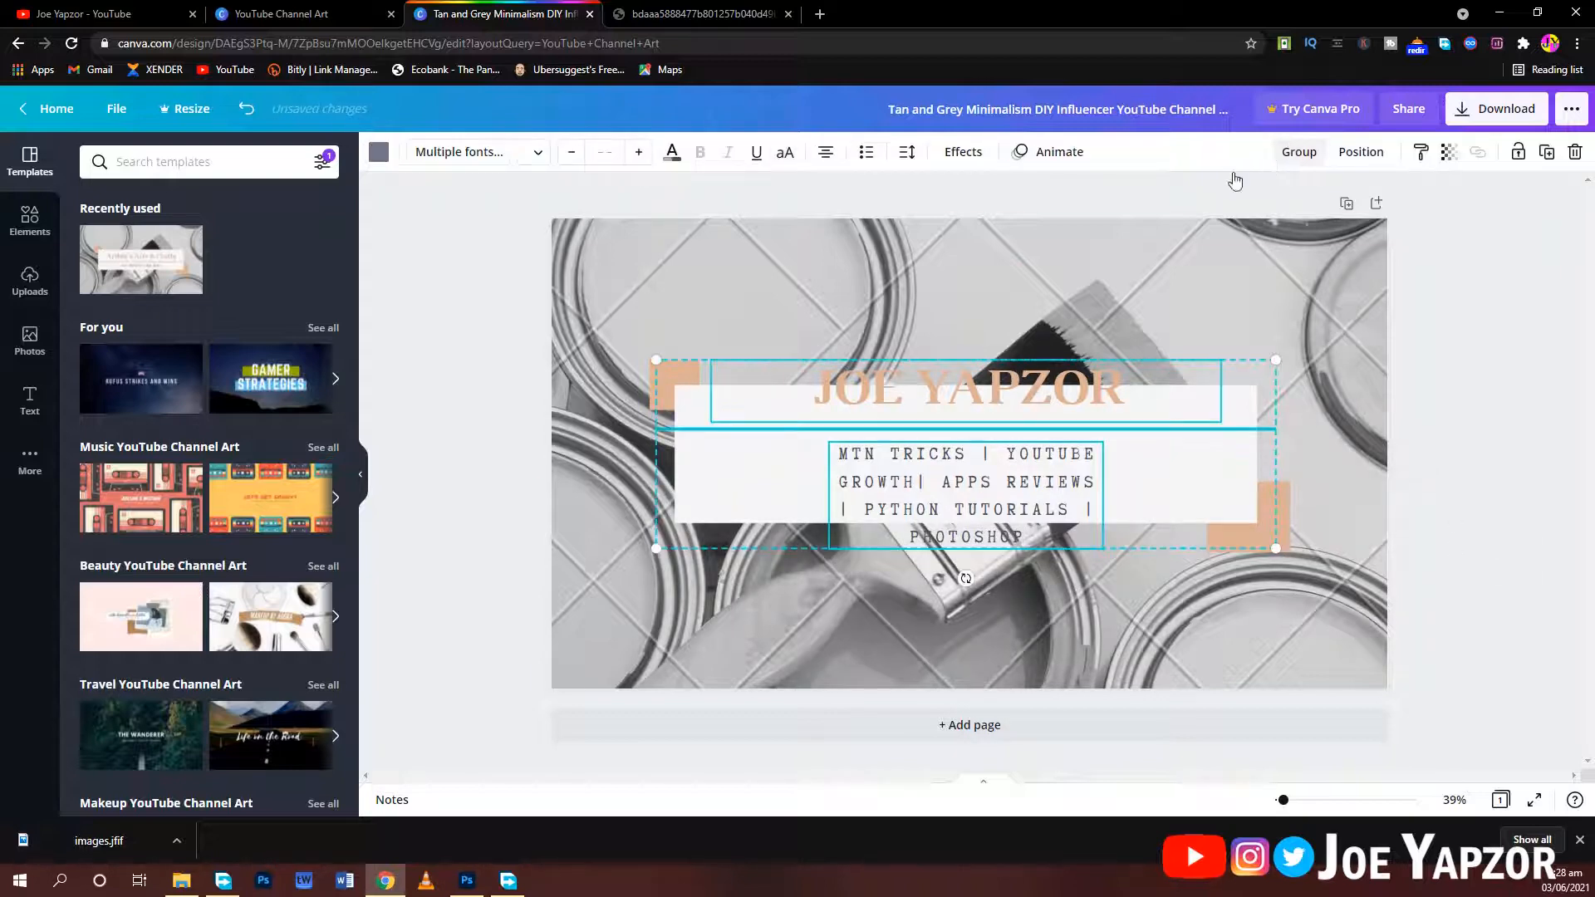
click(1519, 378)
click(1097, 486)
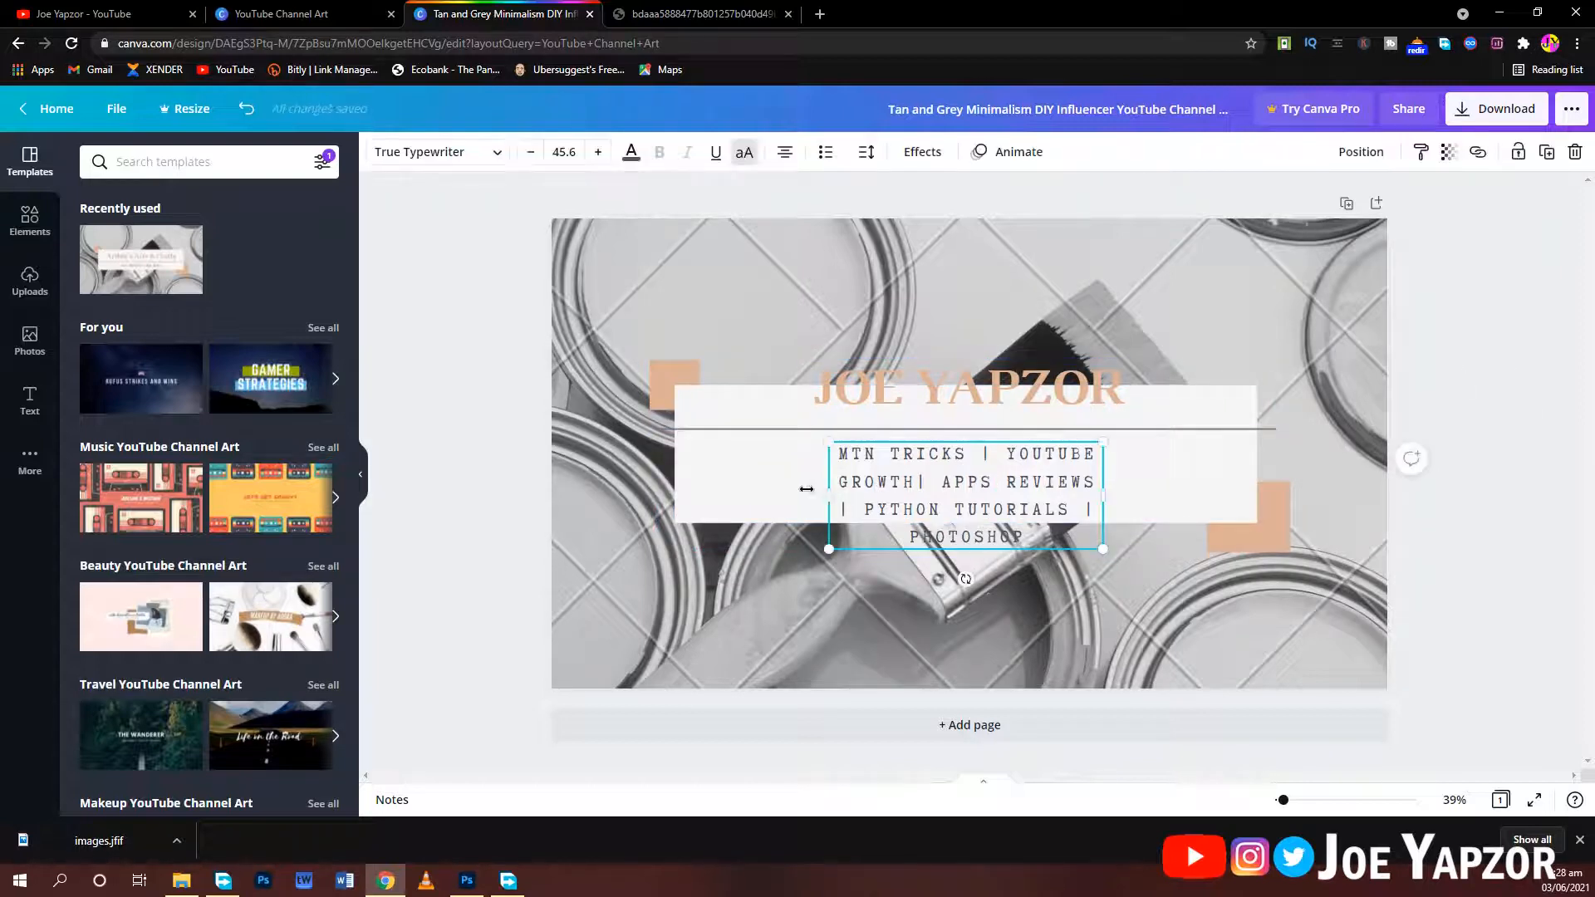
drag(751, 493, 699, 494)
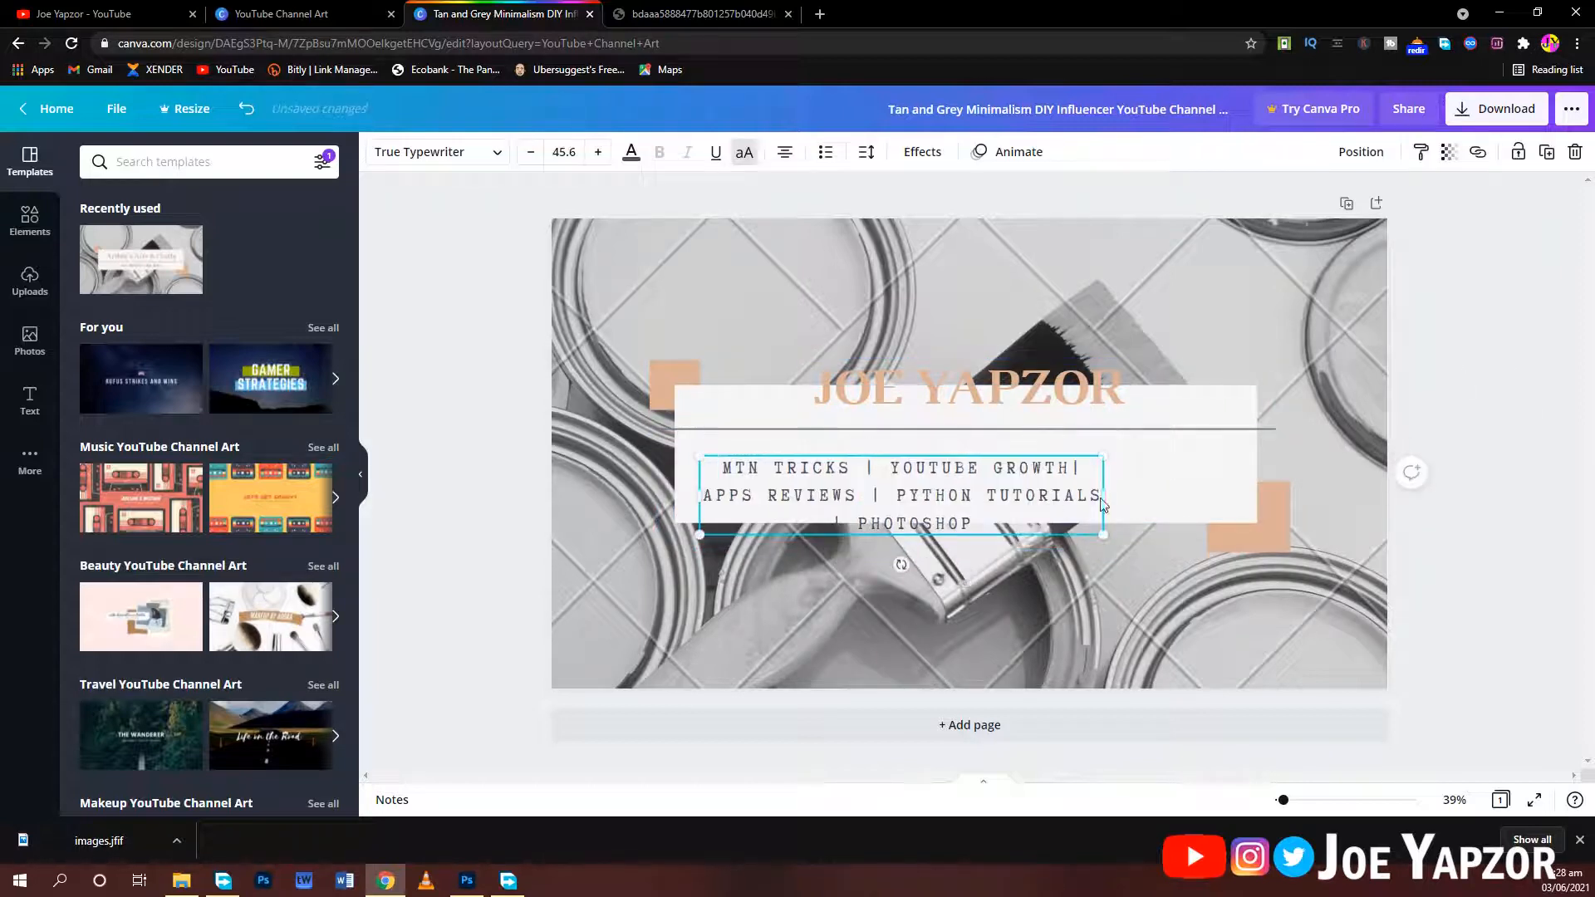
drag(1109, 493, 1248, 494)
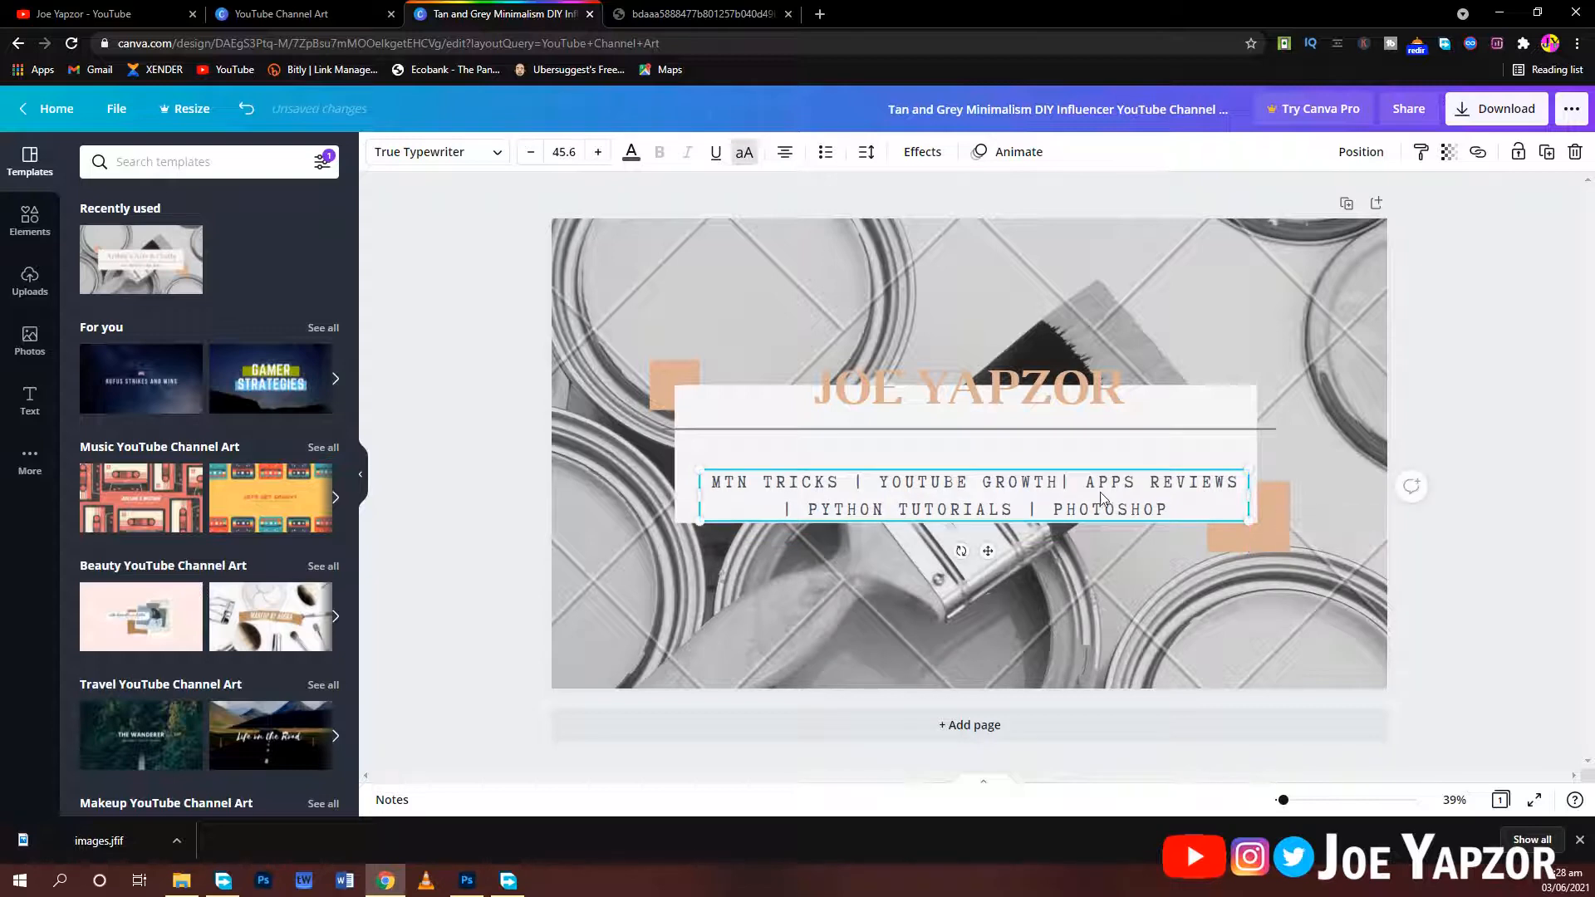
click(1524, 395)
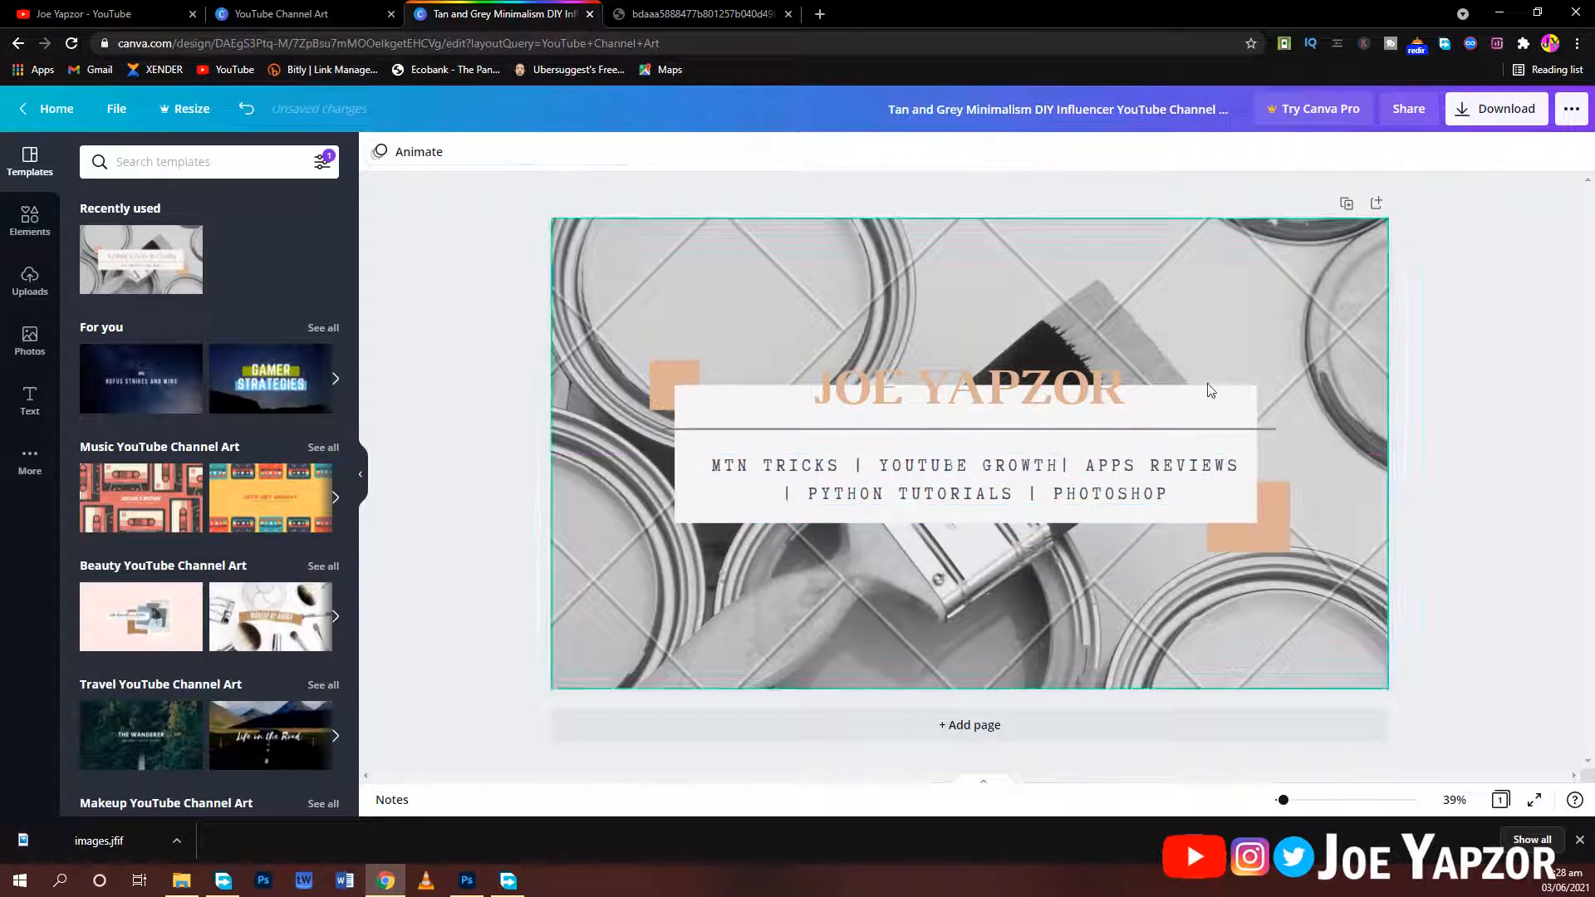
Step: Move the banner title down so it sits inside the white panel above the tagline
drag(1068, 408, 1054, 433)
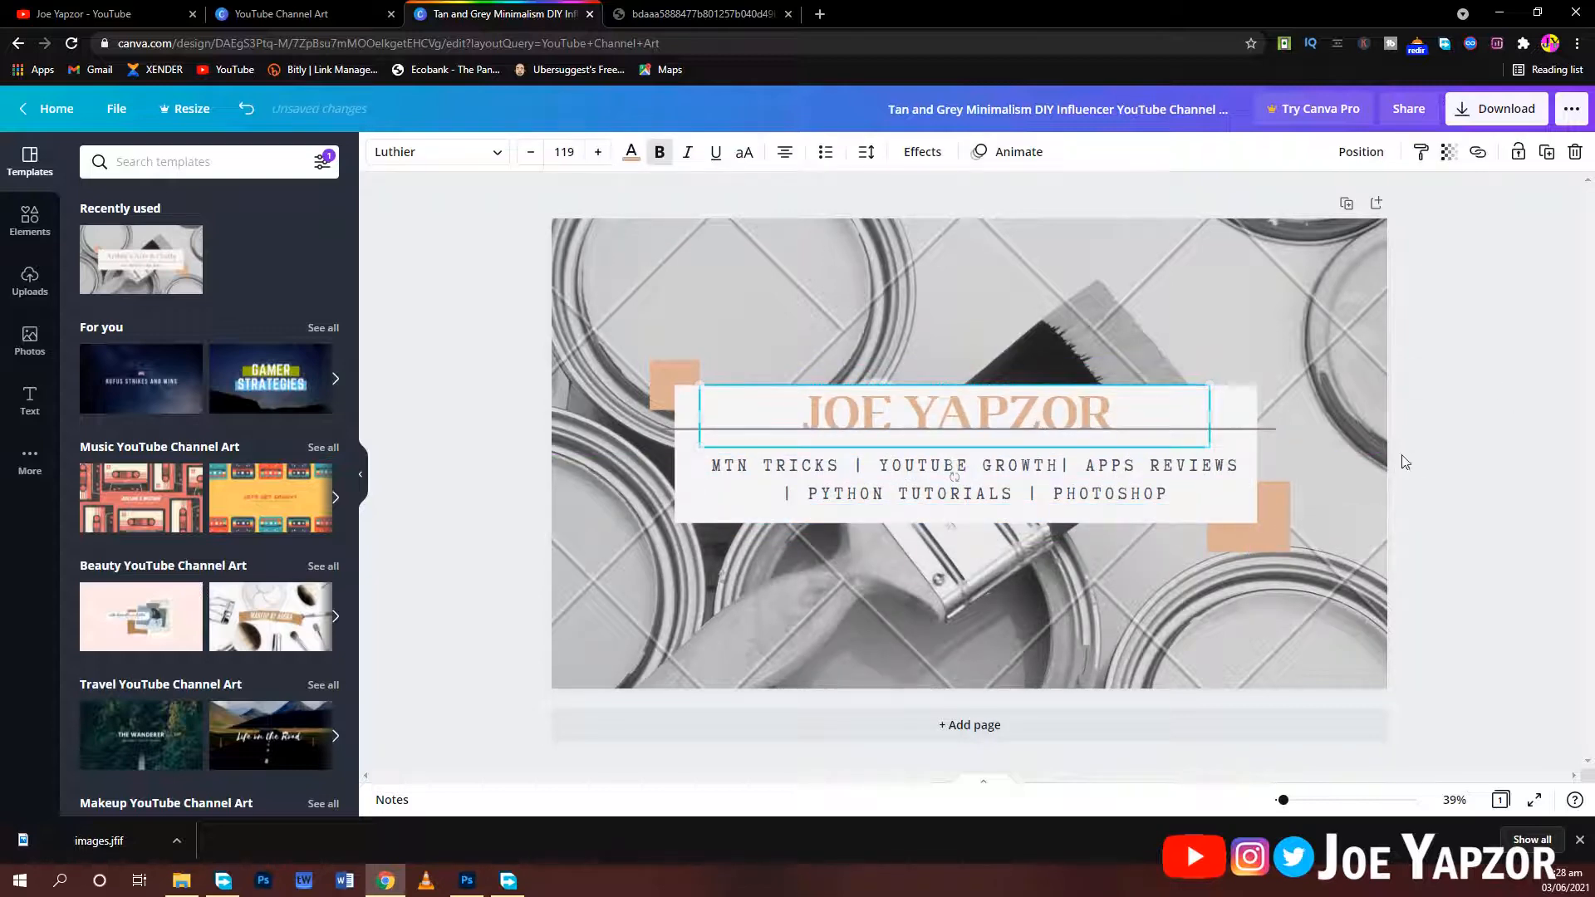
click(1496, 430)
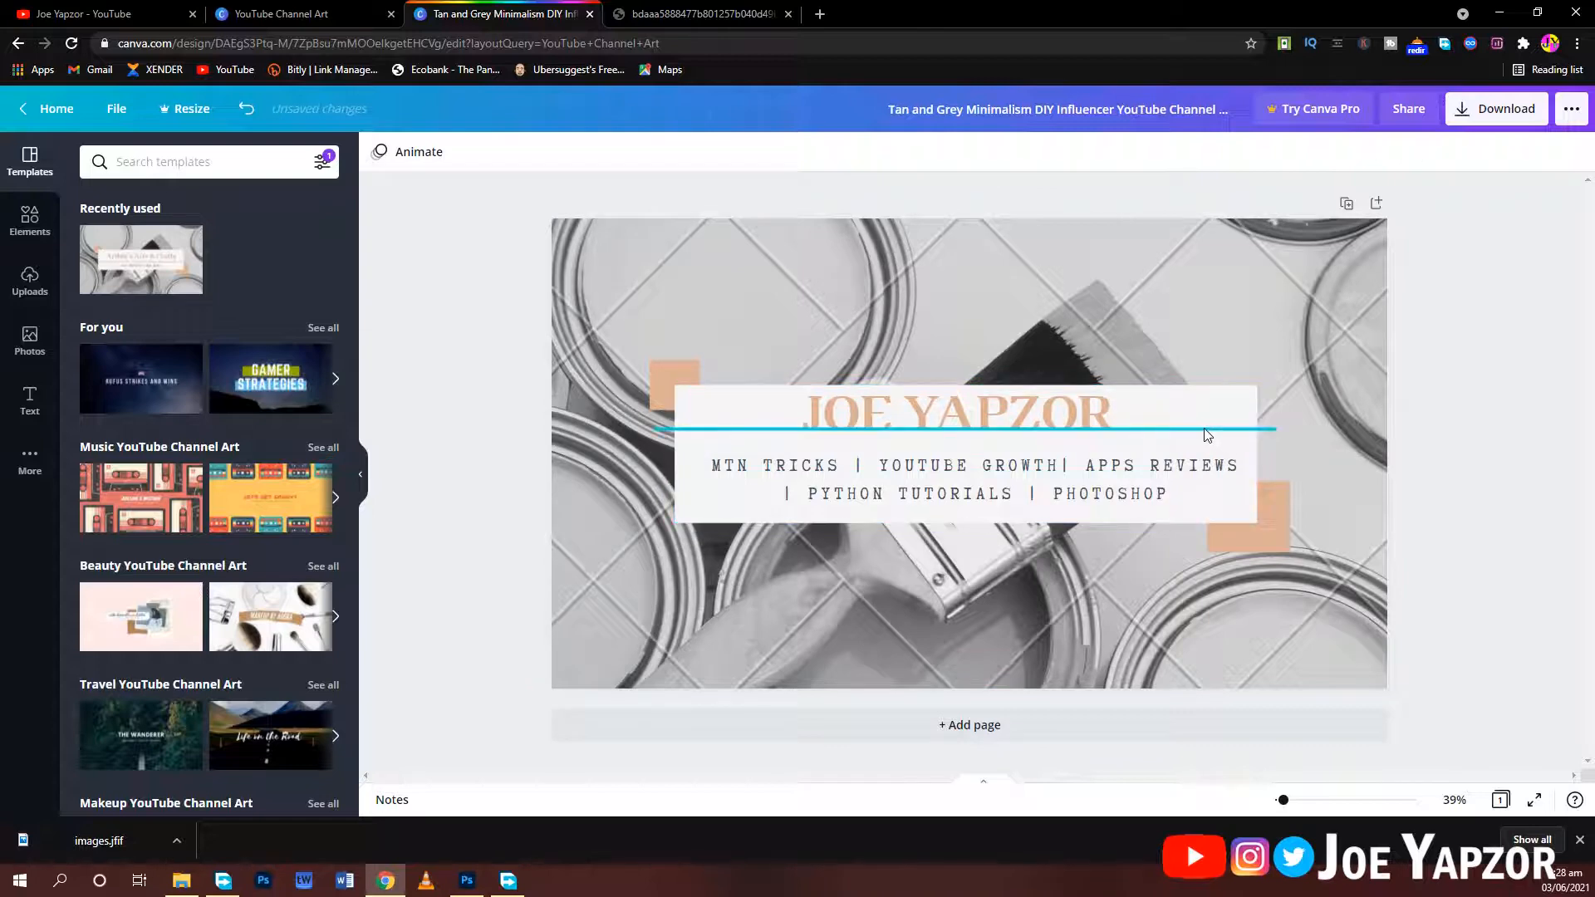
click(1205, 429)
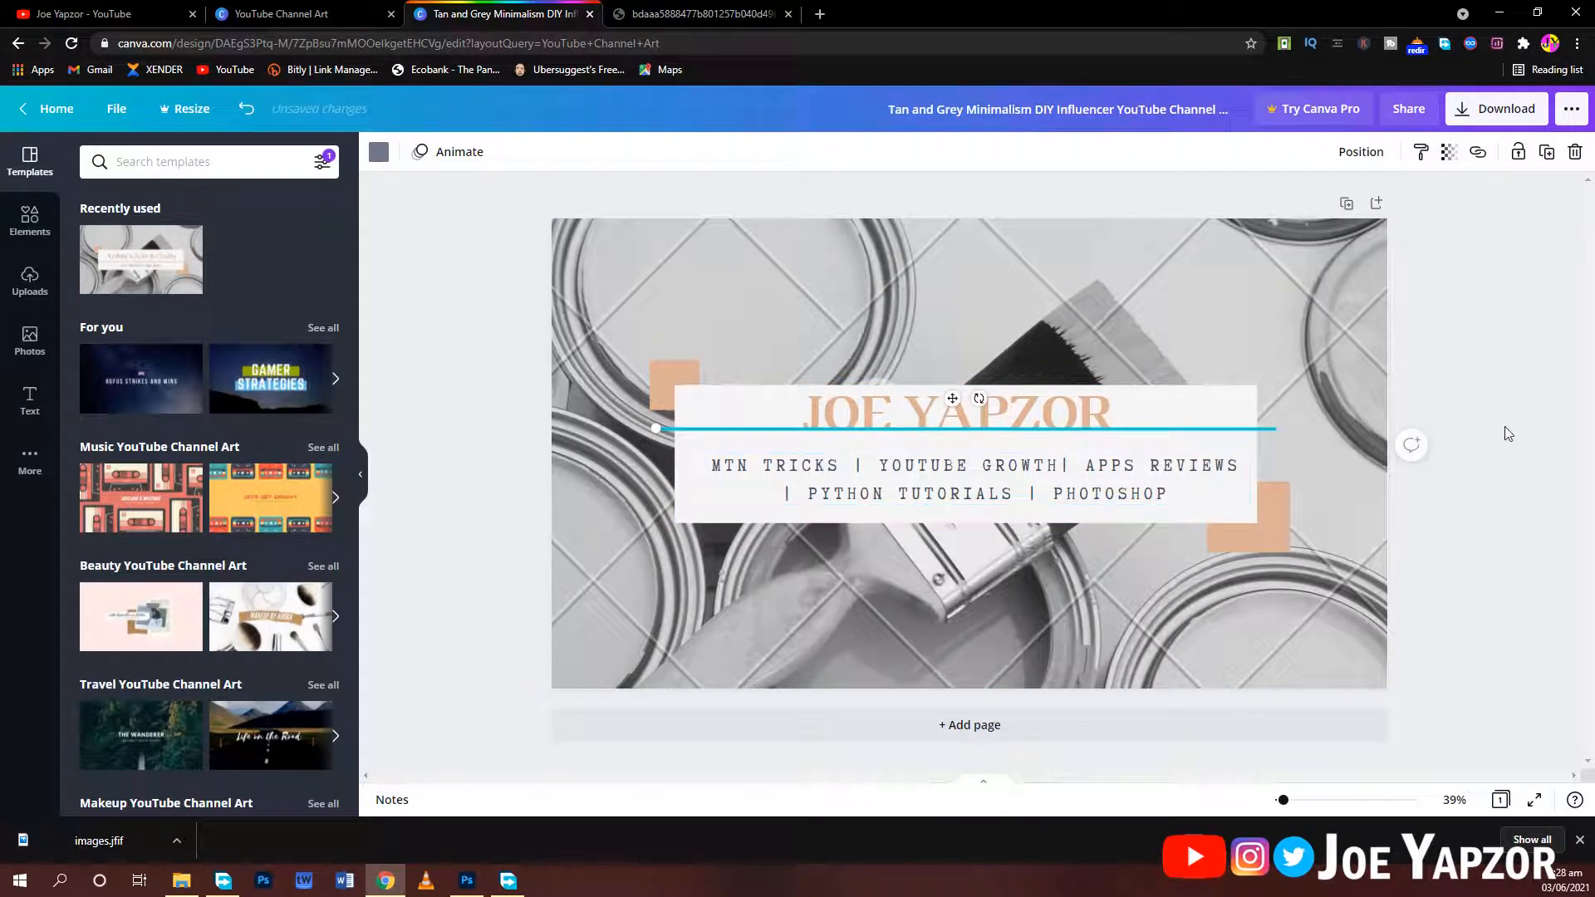
click(1563, 417)
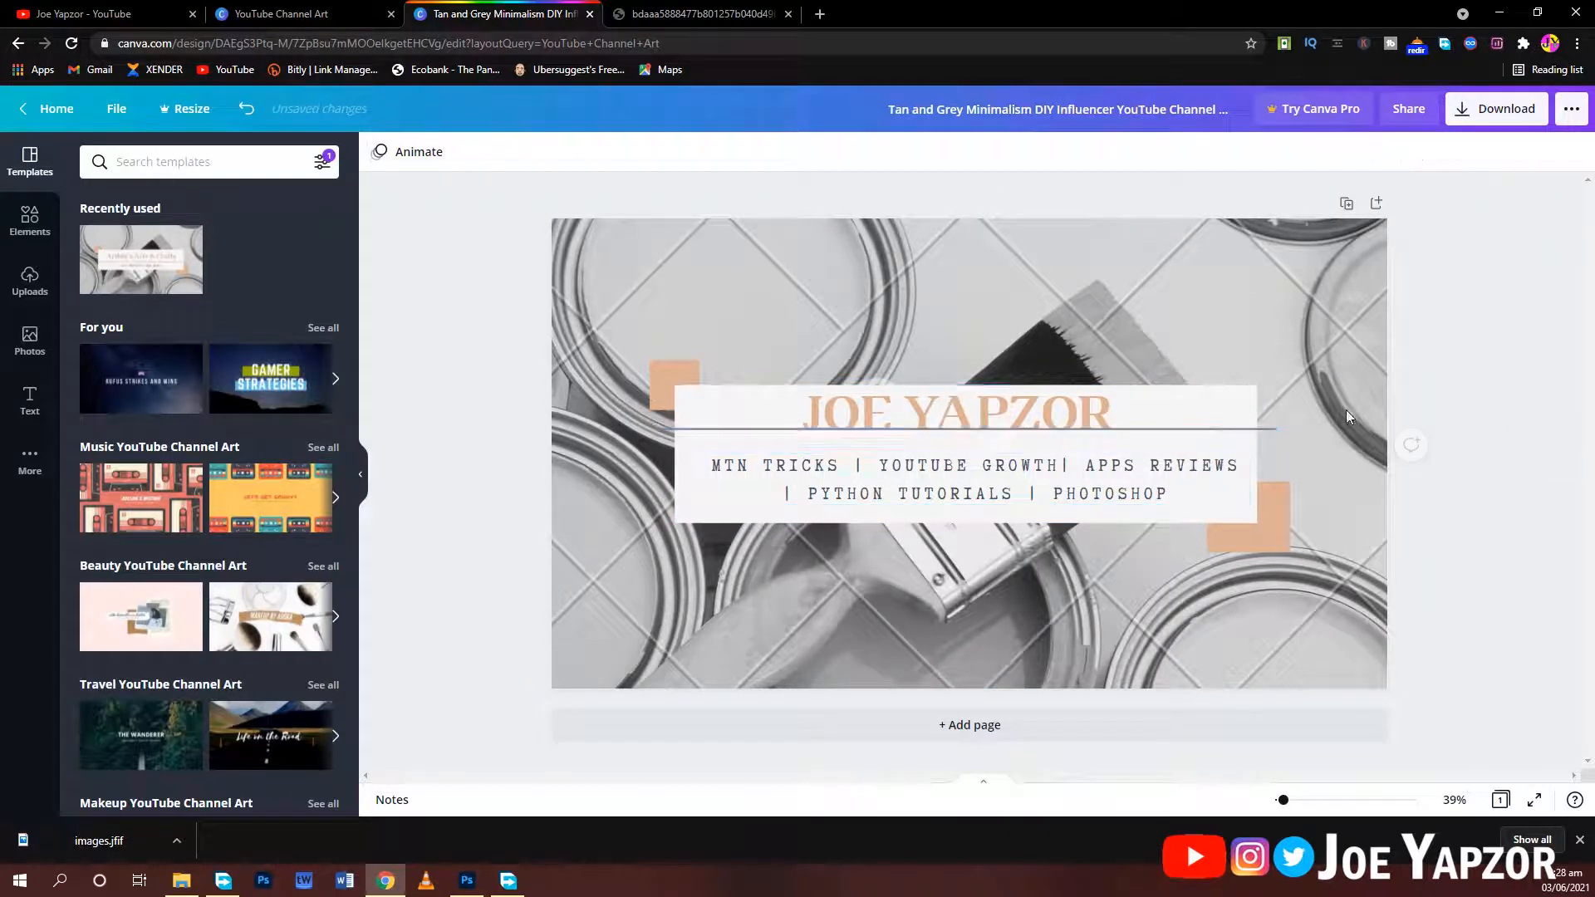
Step: Move the divider line down into the gap between title and tagline, and shift the title slightly down towards it
click(707, 427)
key(Down)
key(Down)
key(Down)
key(Down)
key(Down)
key(Down)
key(Down)
key(Down)
key(Down)
key(Down)
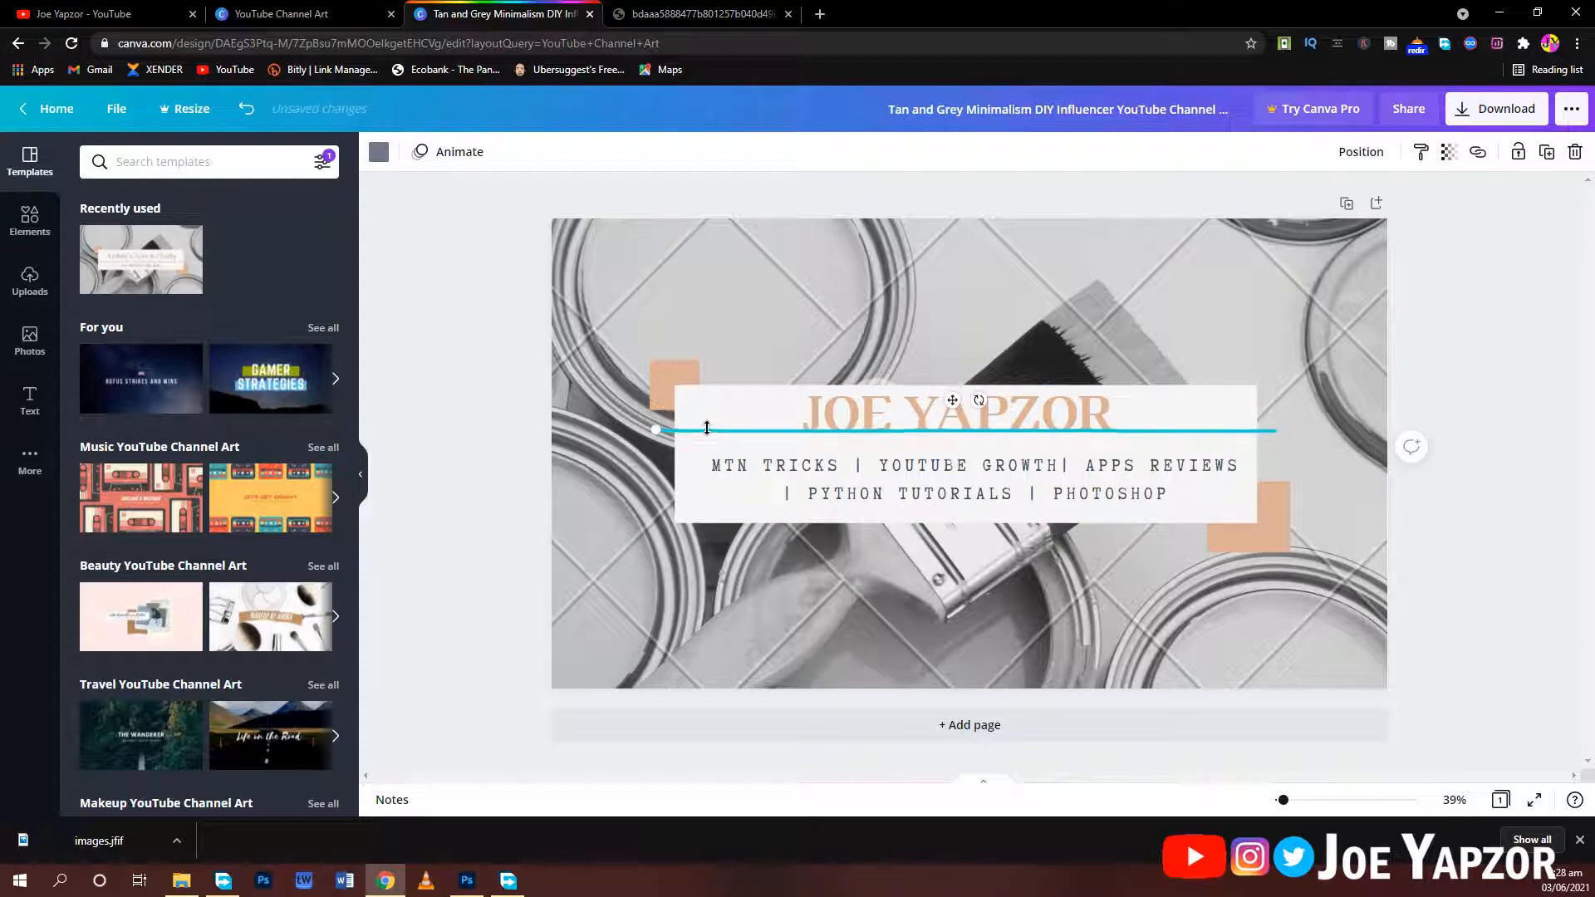
key(Down)
key(Down)
key(Down)
key(Down)
key(Down)
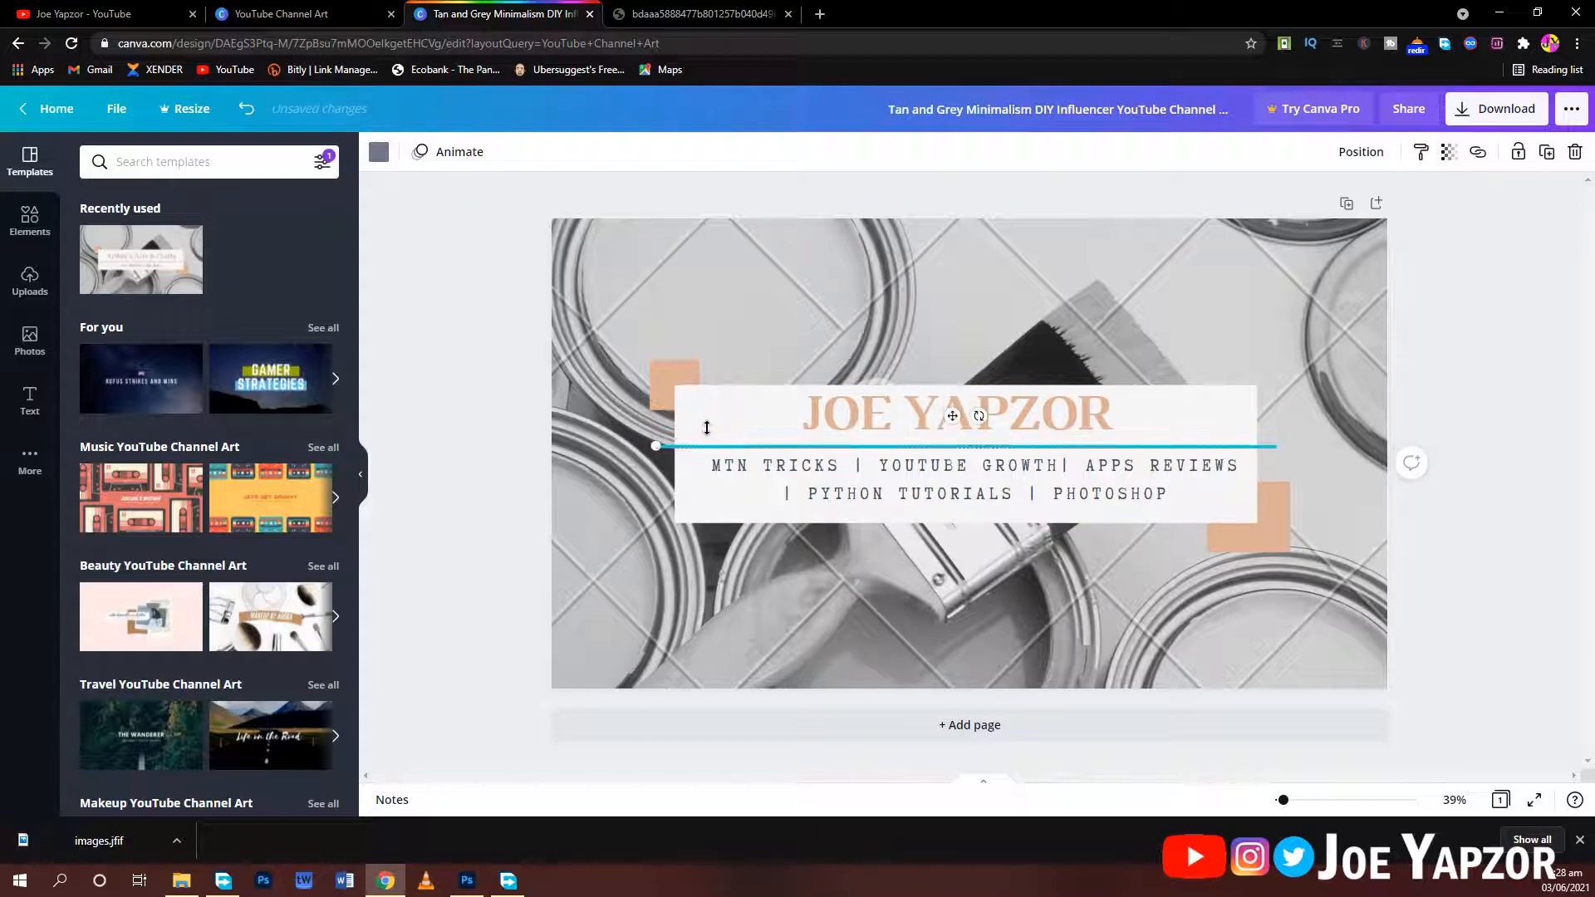
key(Escape)
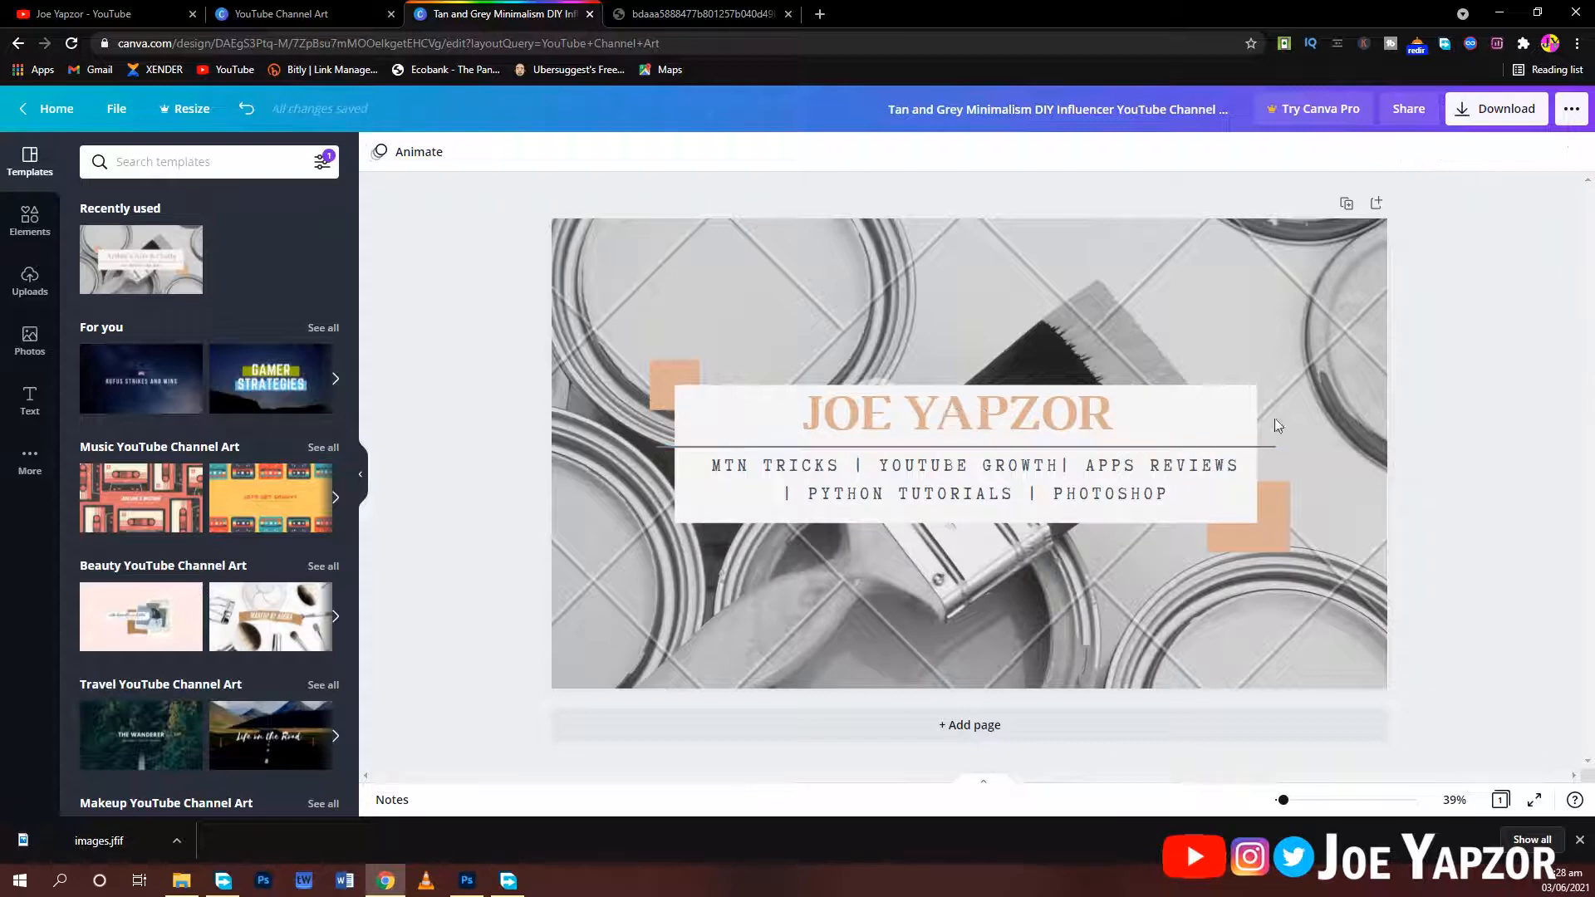
click(1010, 424)
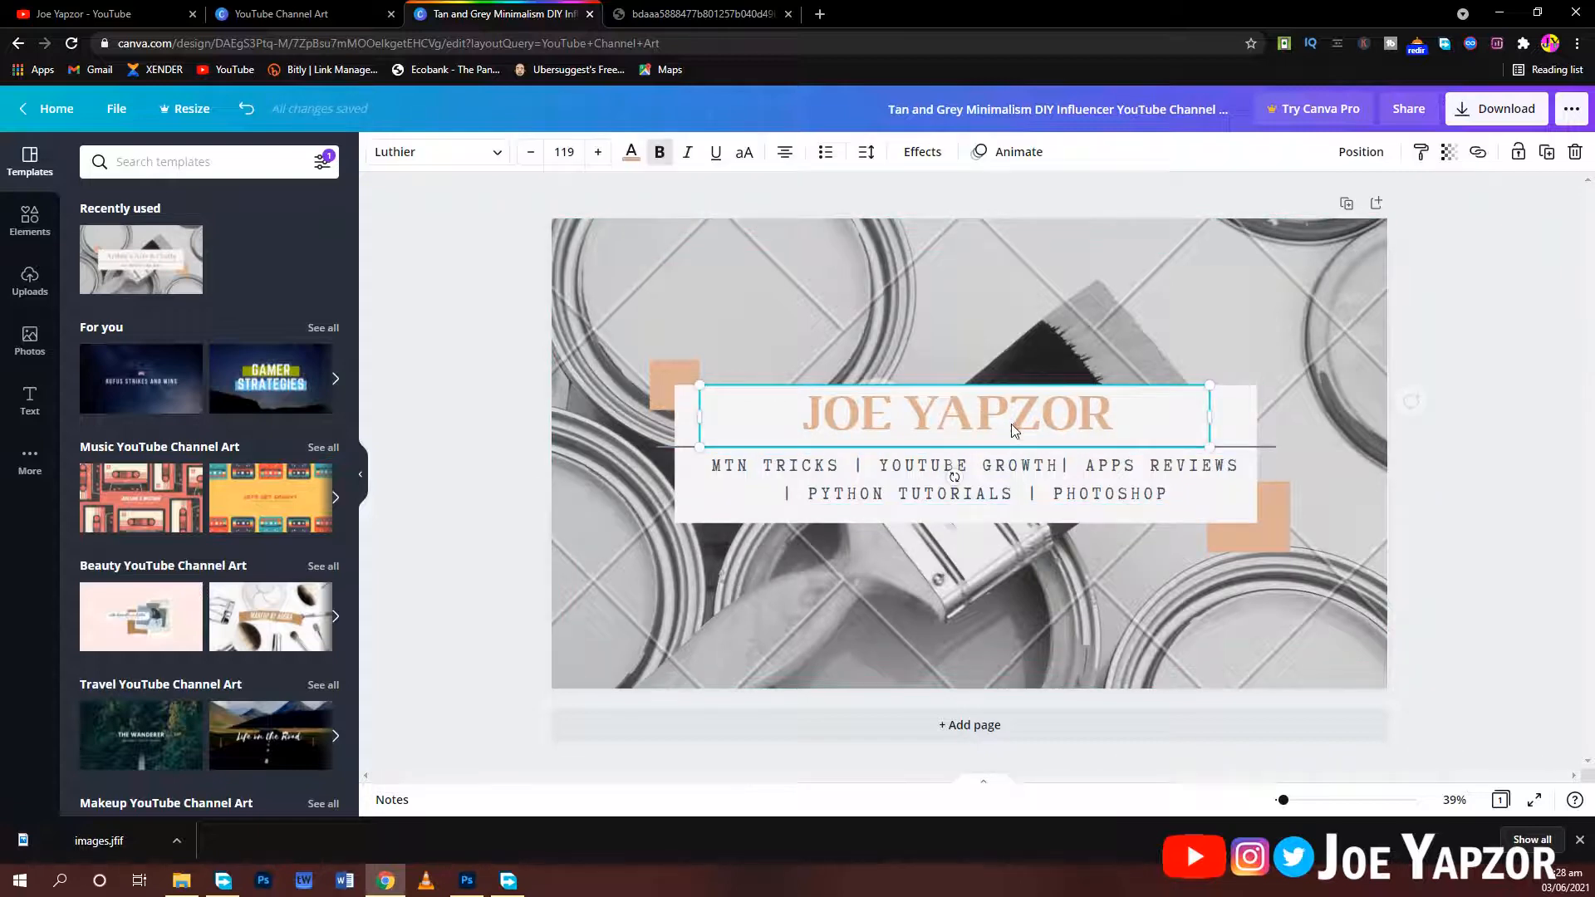
Step: Search the photo library for "COMPUTING"
click(774, 282)
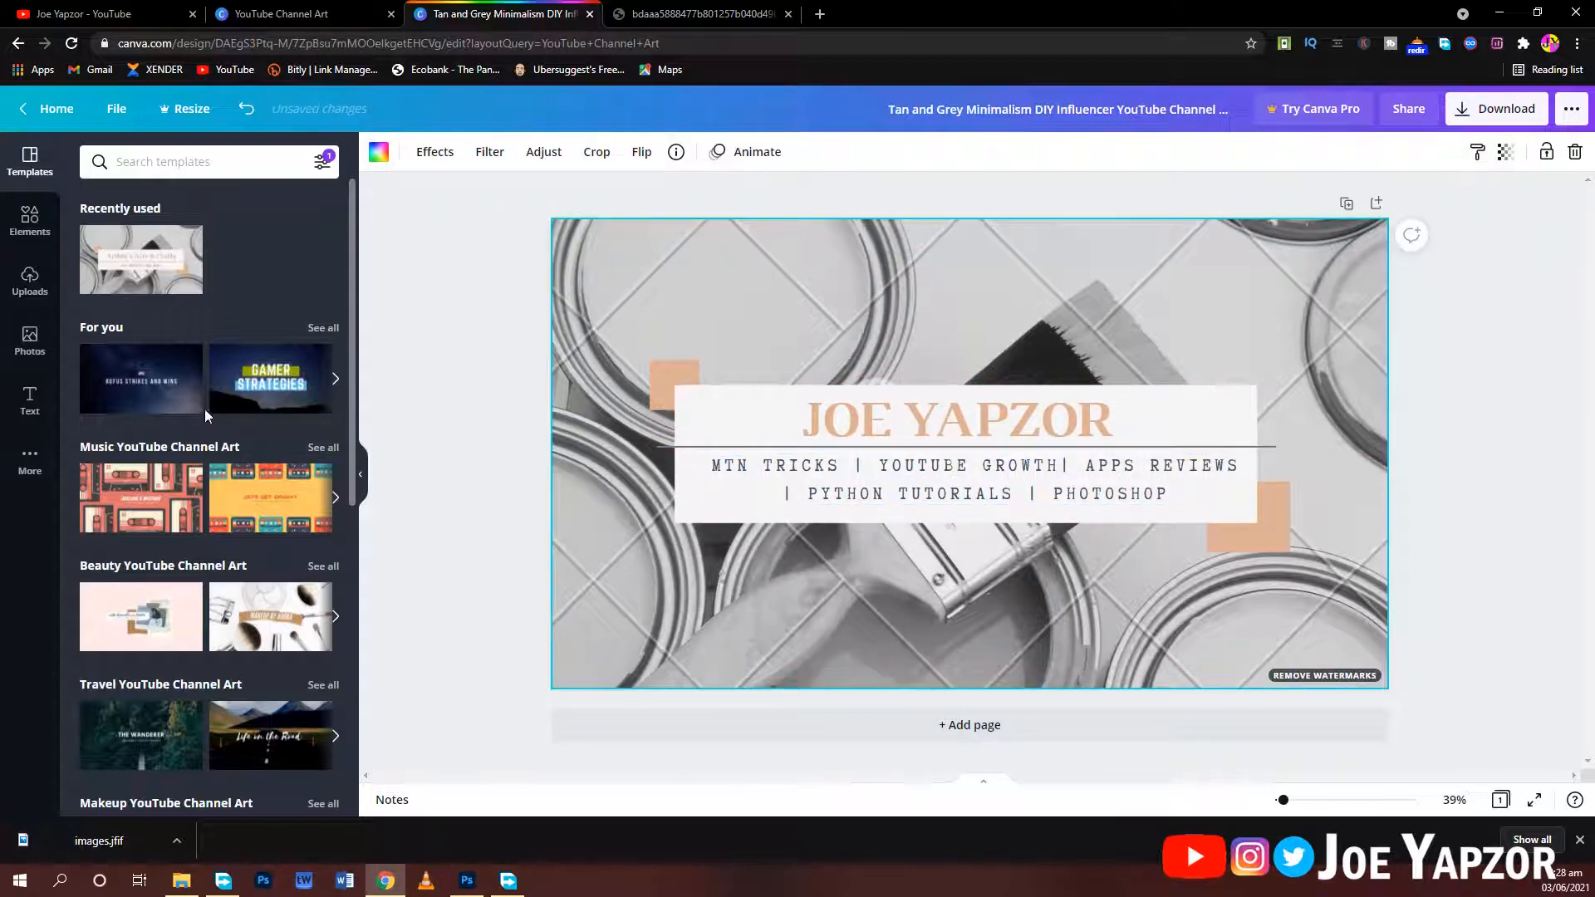
click(30, 340)
click(177, 162)
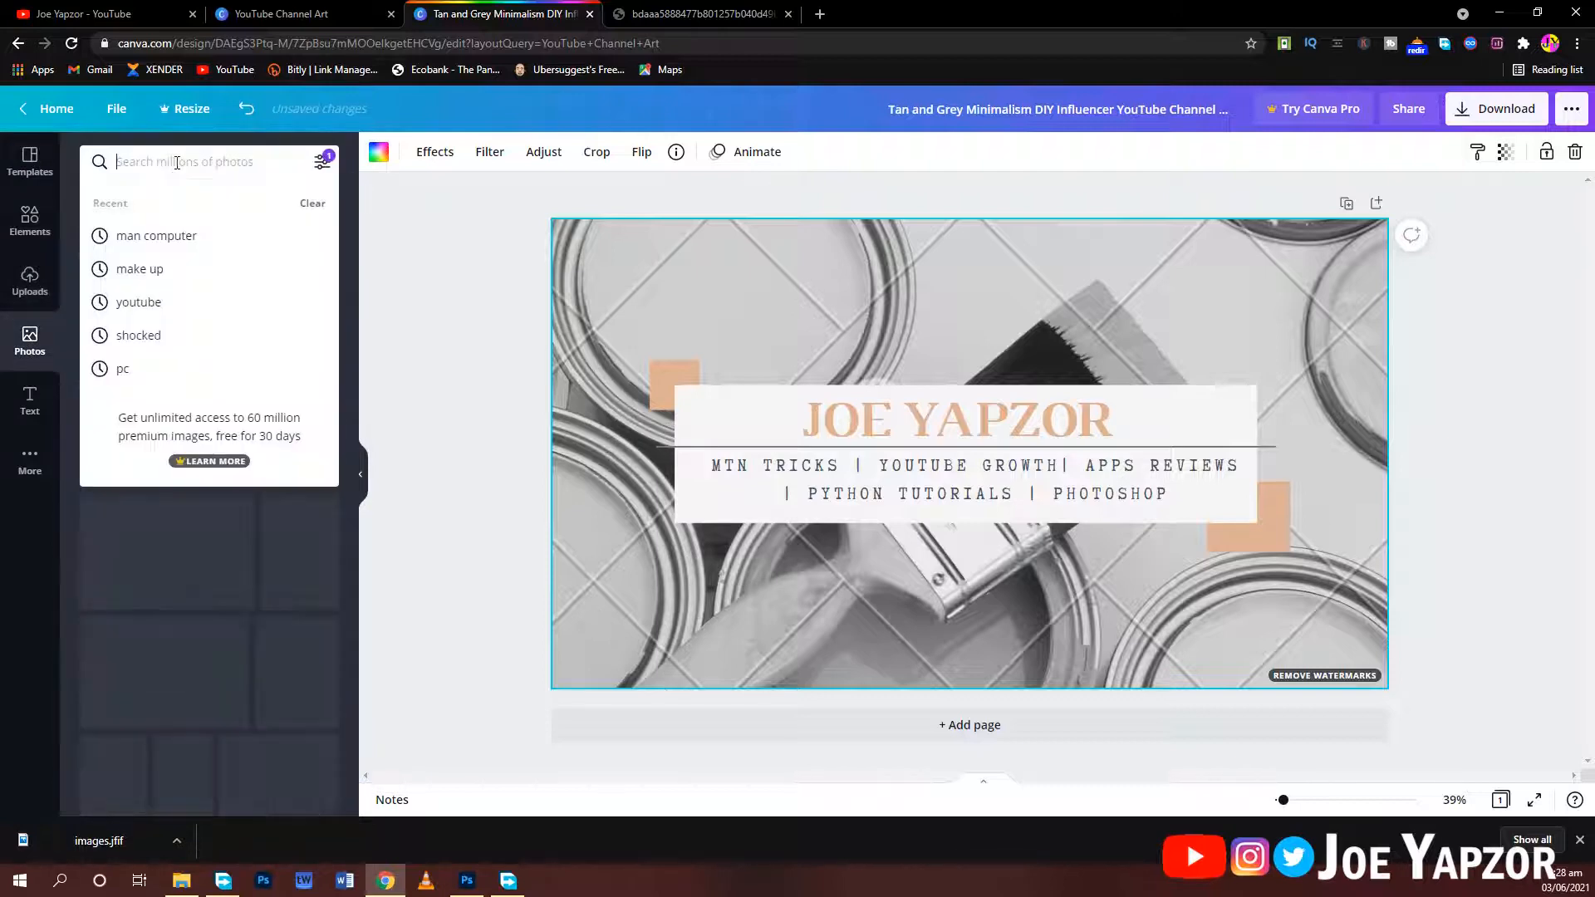
text(COMPU)
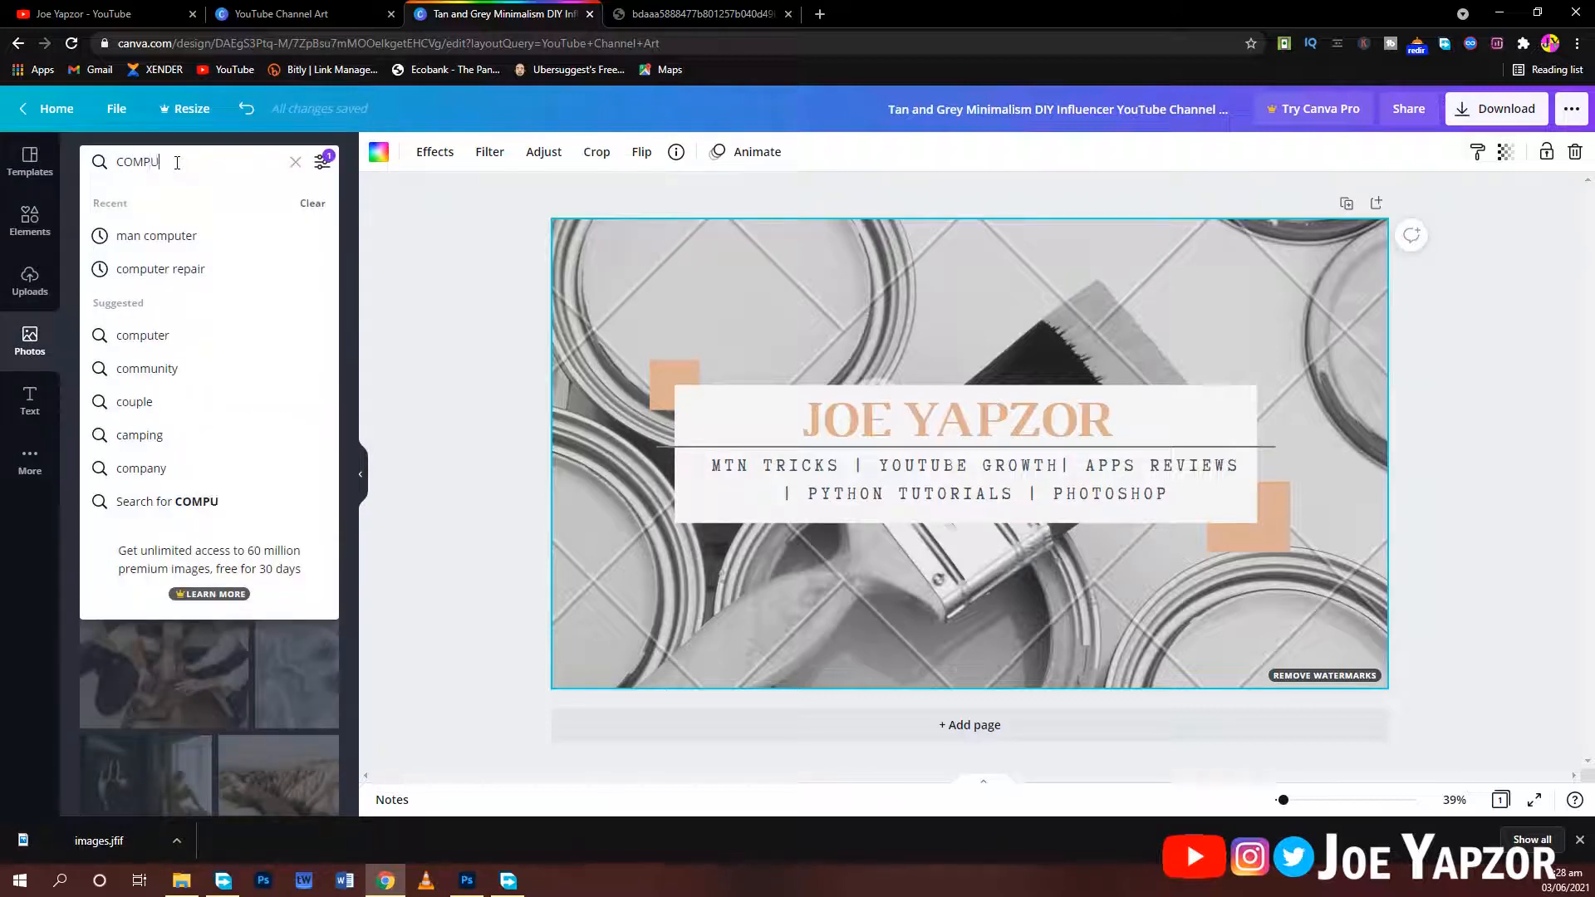
text(TING)
key(Return)
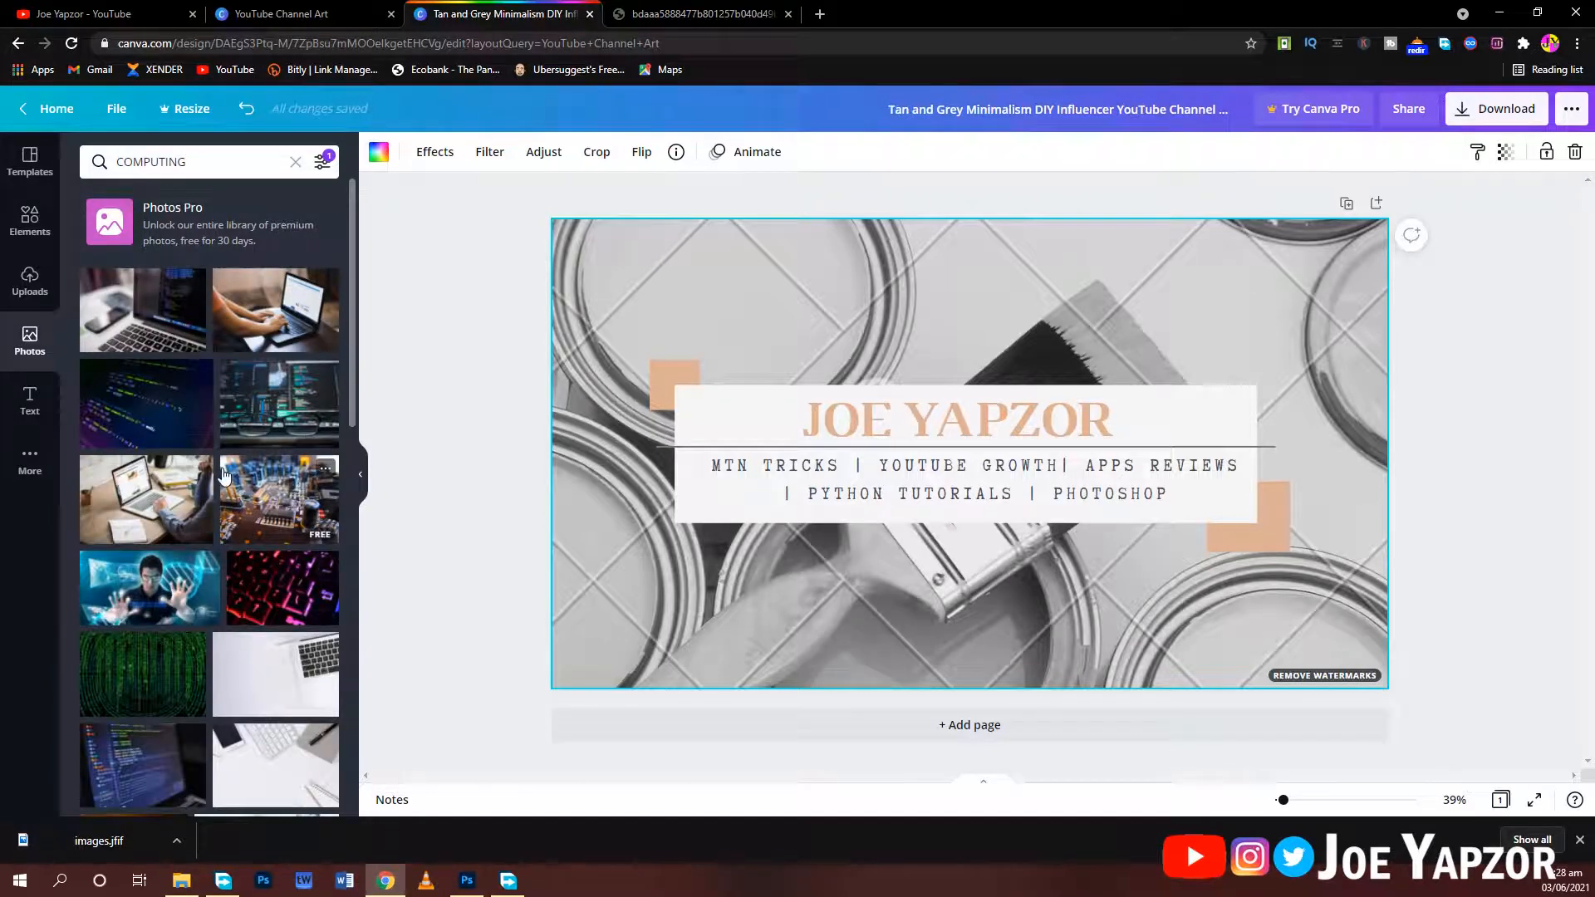
Step: Replace the paint-can background with the free dark programming-code photo and delete the extra copy placed over the page
mouse_move(127, 415)
mouse_down()
mouse_move(624, 309)
mouse_move(568, 363)
mouse_up()
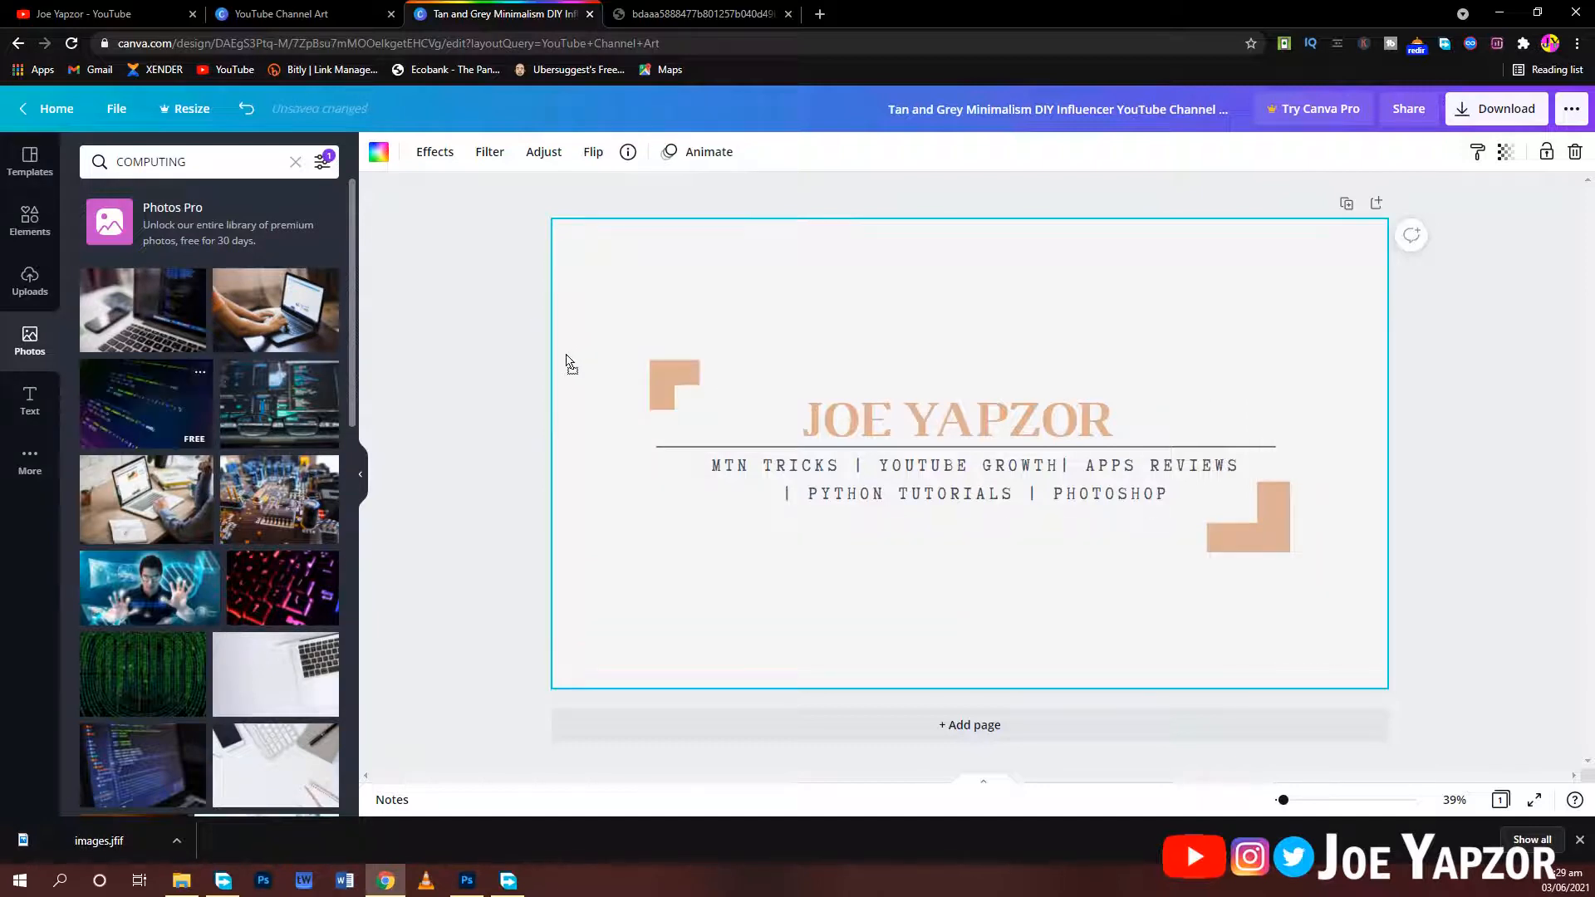
drag(94, 410, 549, 319)
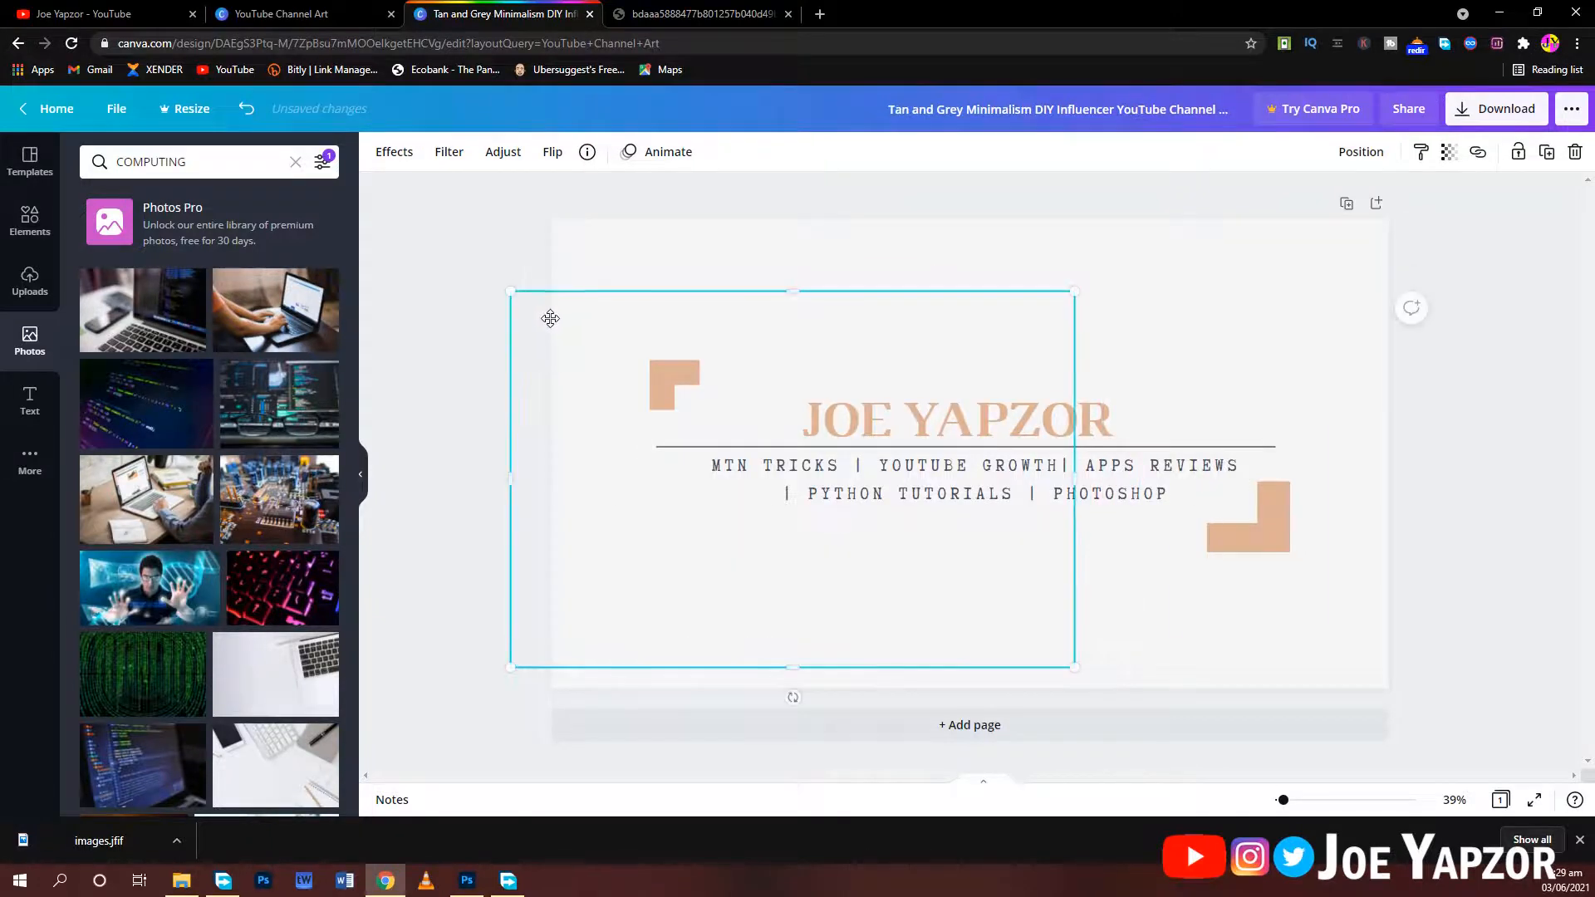
key(Delete)
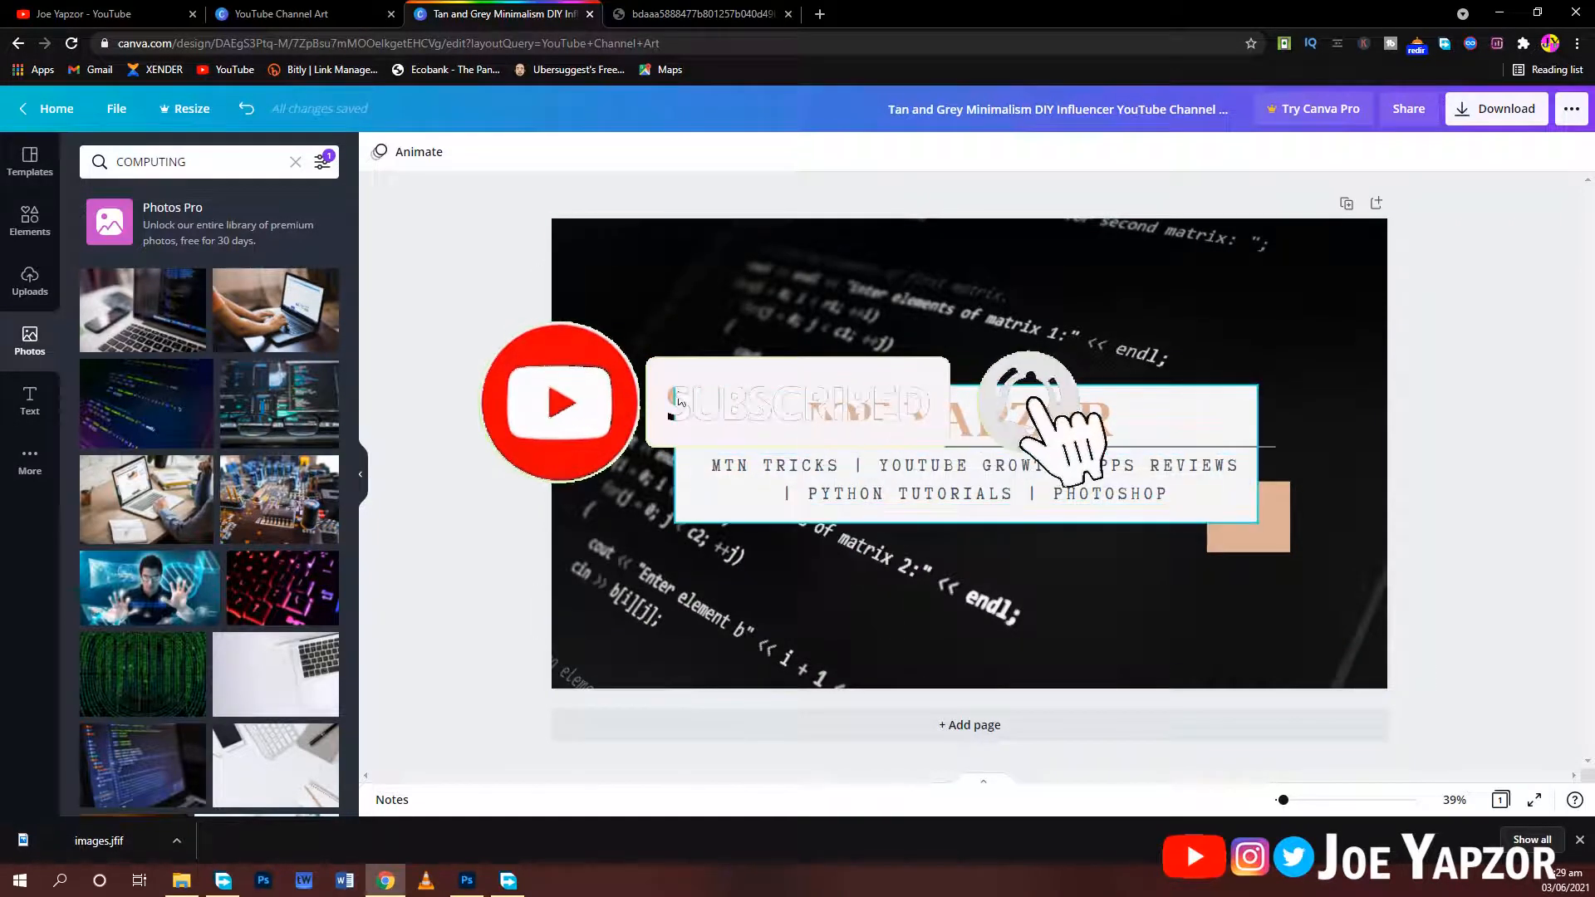
Step: Try a dark blue fill for the white panel behind the text, and add a blank second page
click(680, 402)
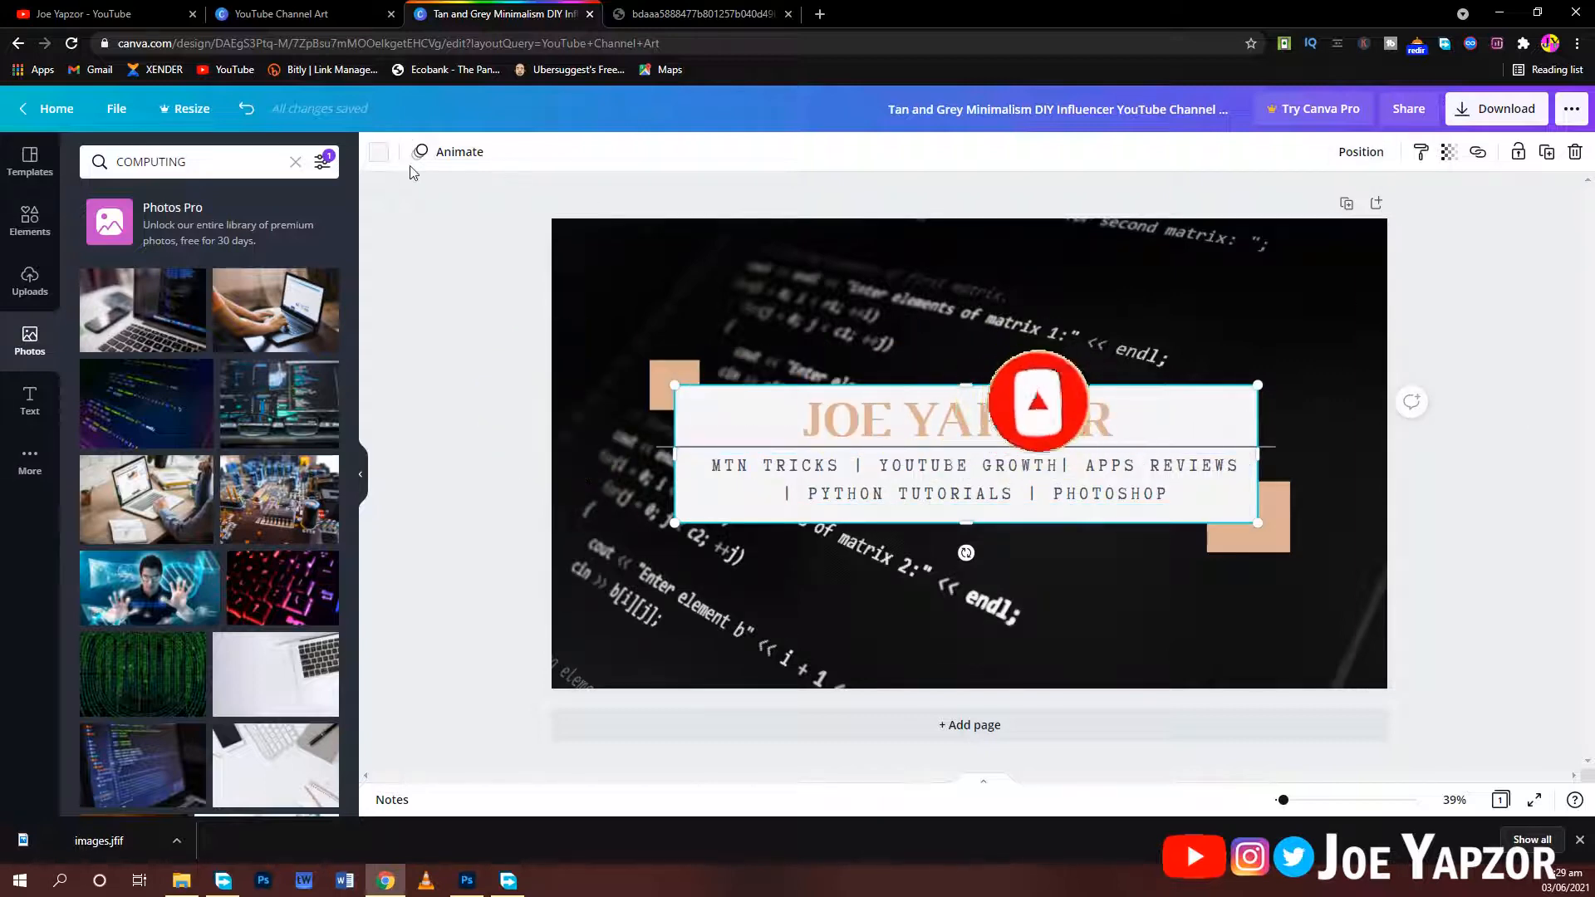
click(495, 391)
click(701, 425)
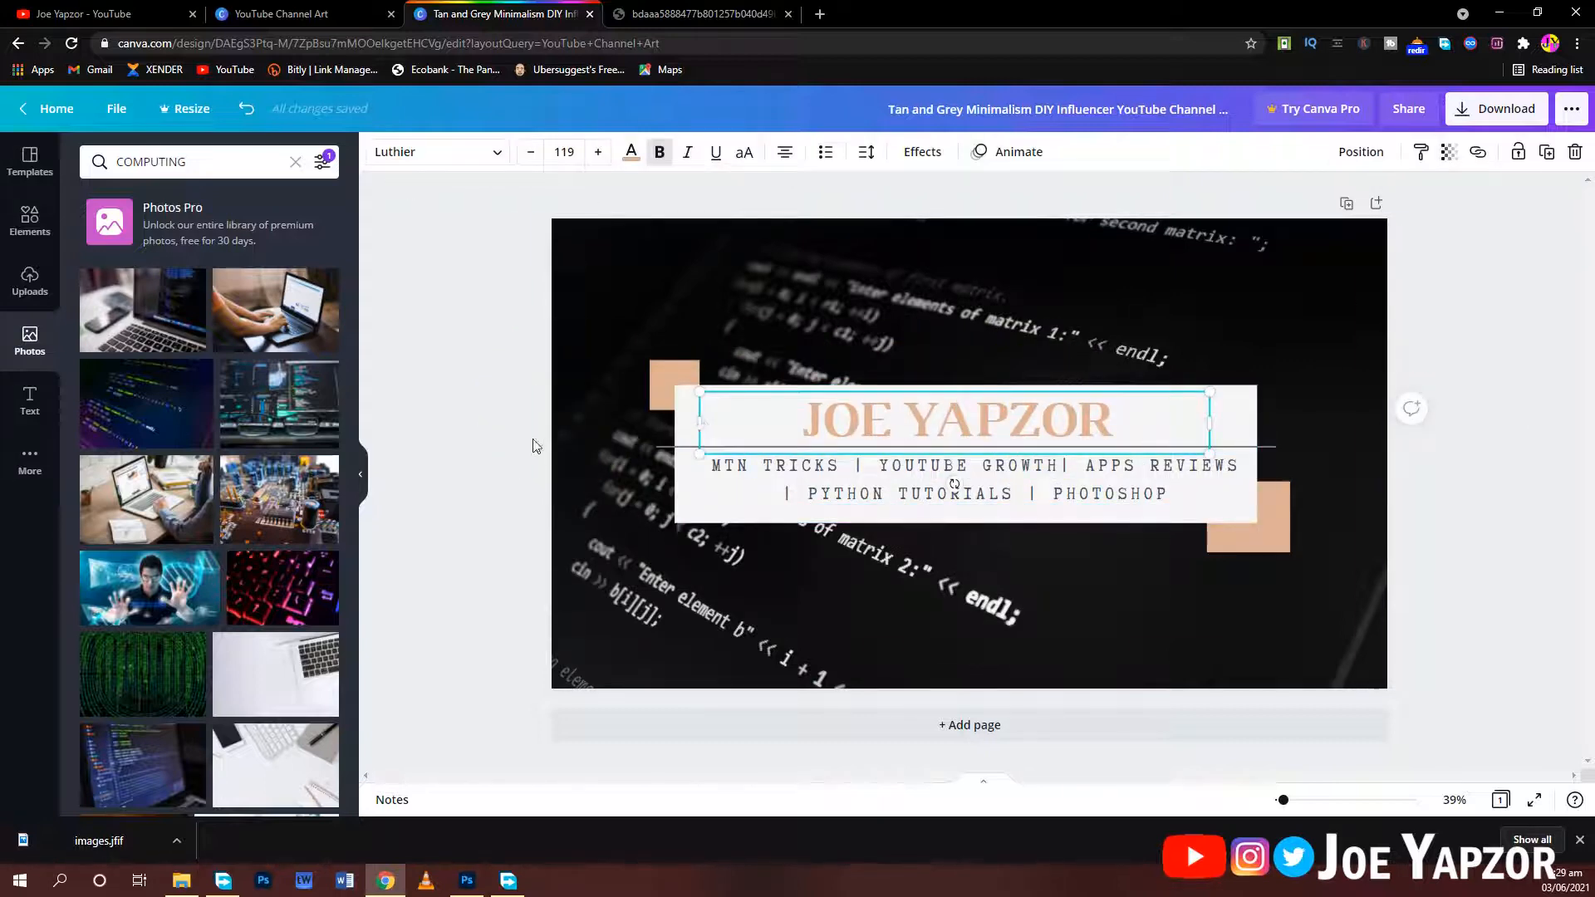
click(678, 415)
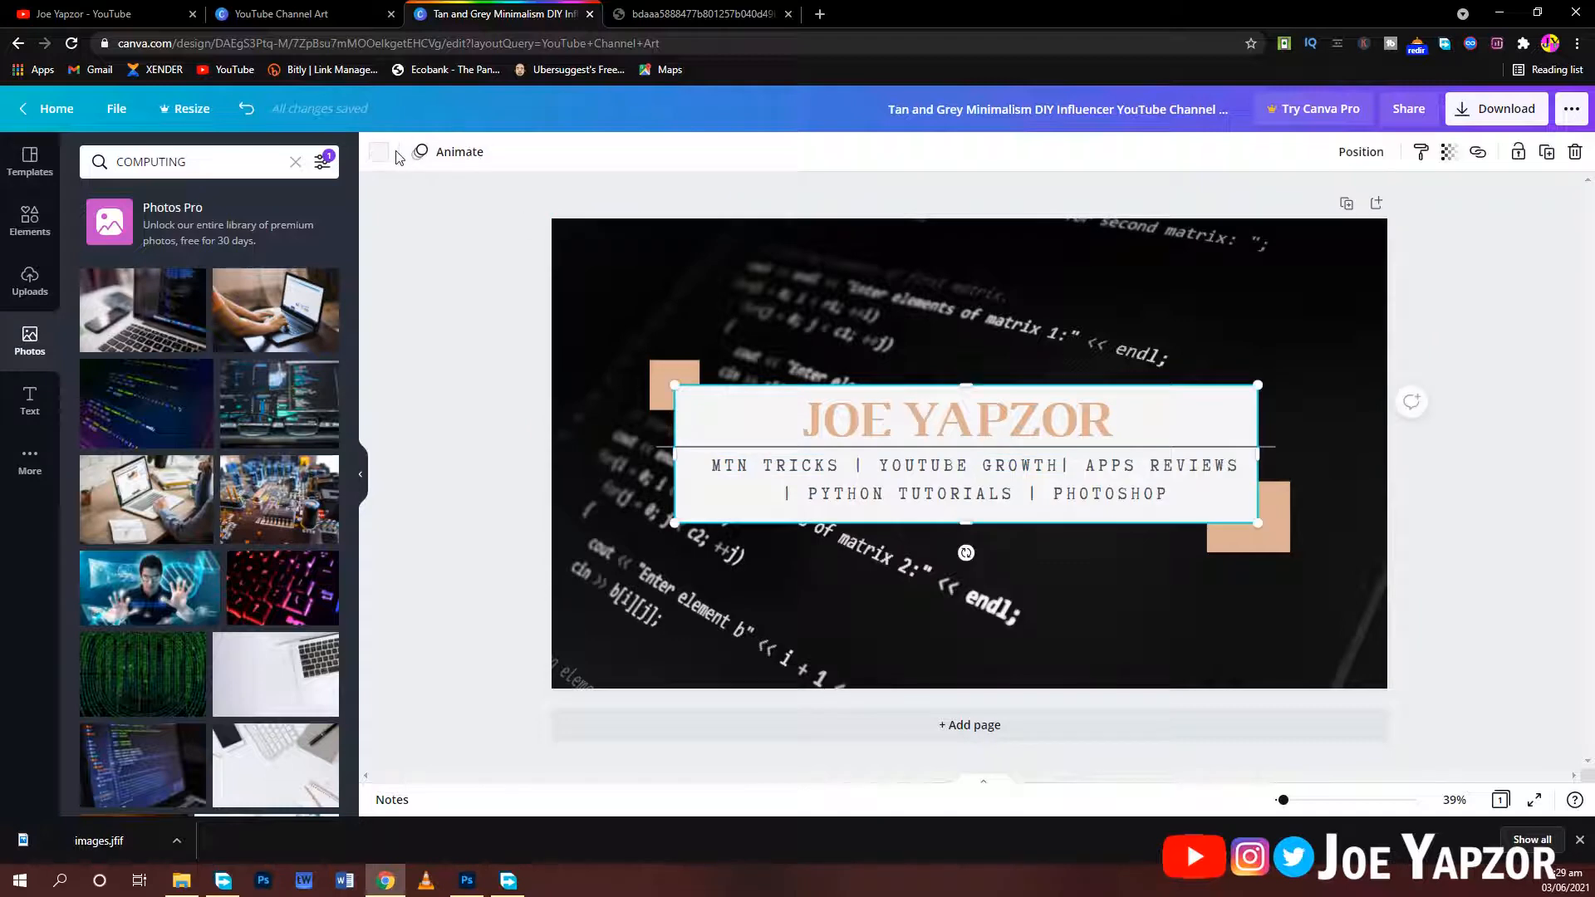
click(380, 153)
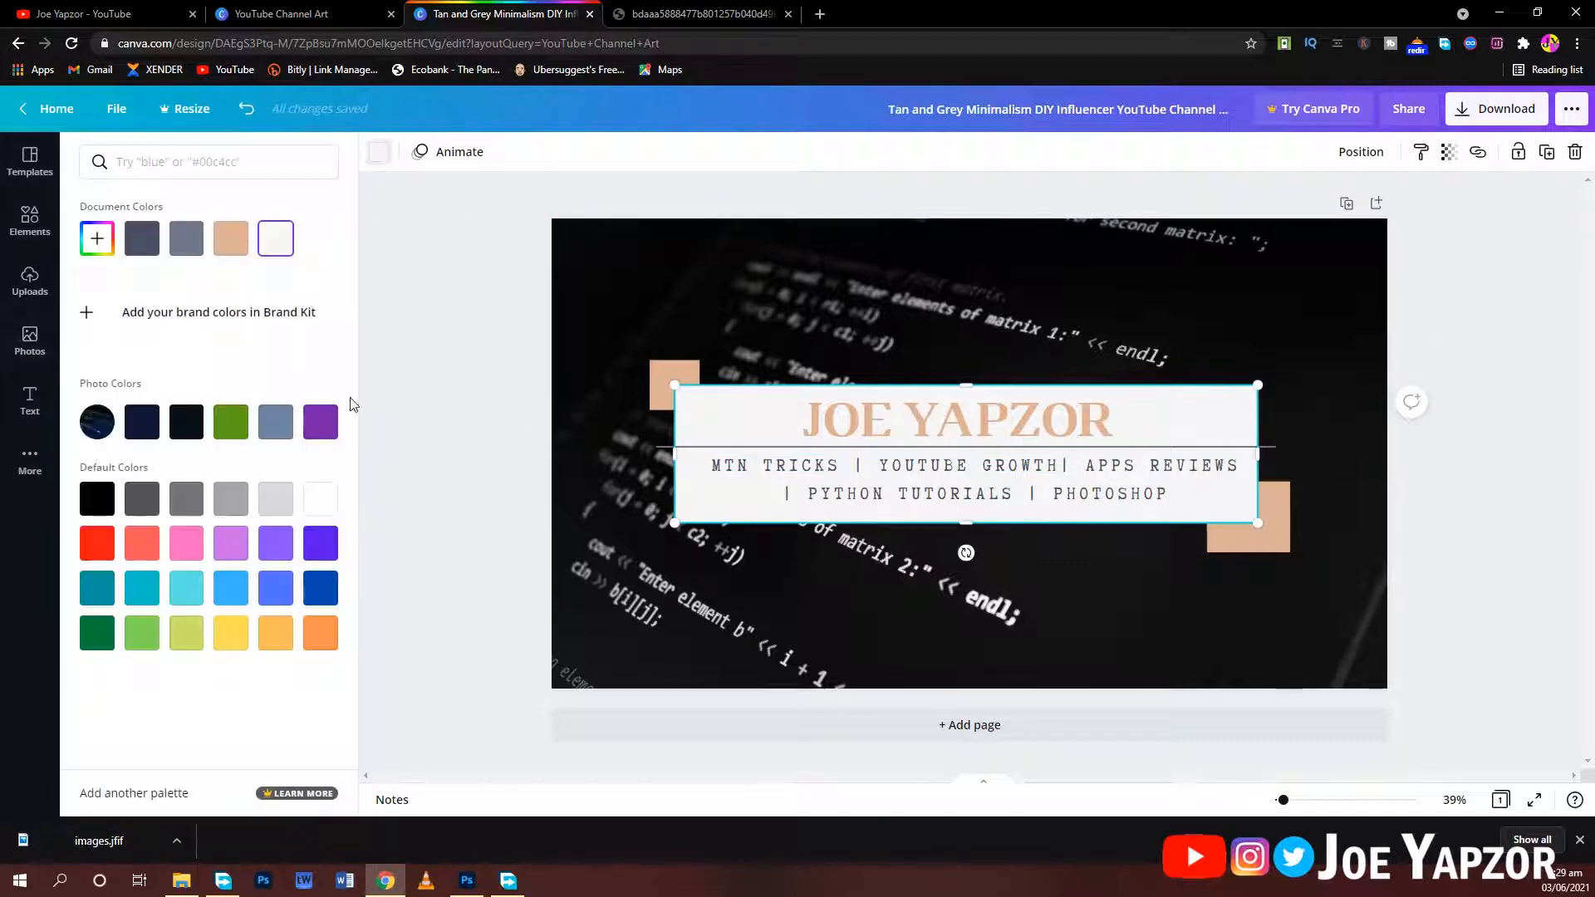
click(320, 554)
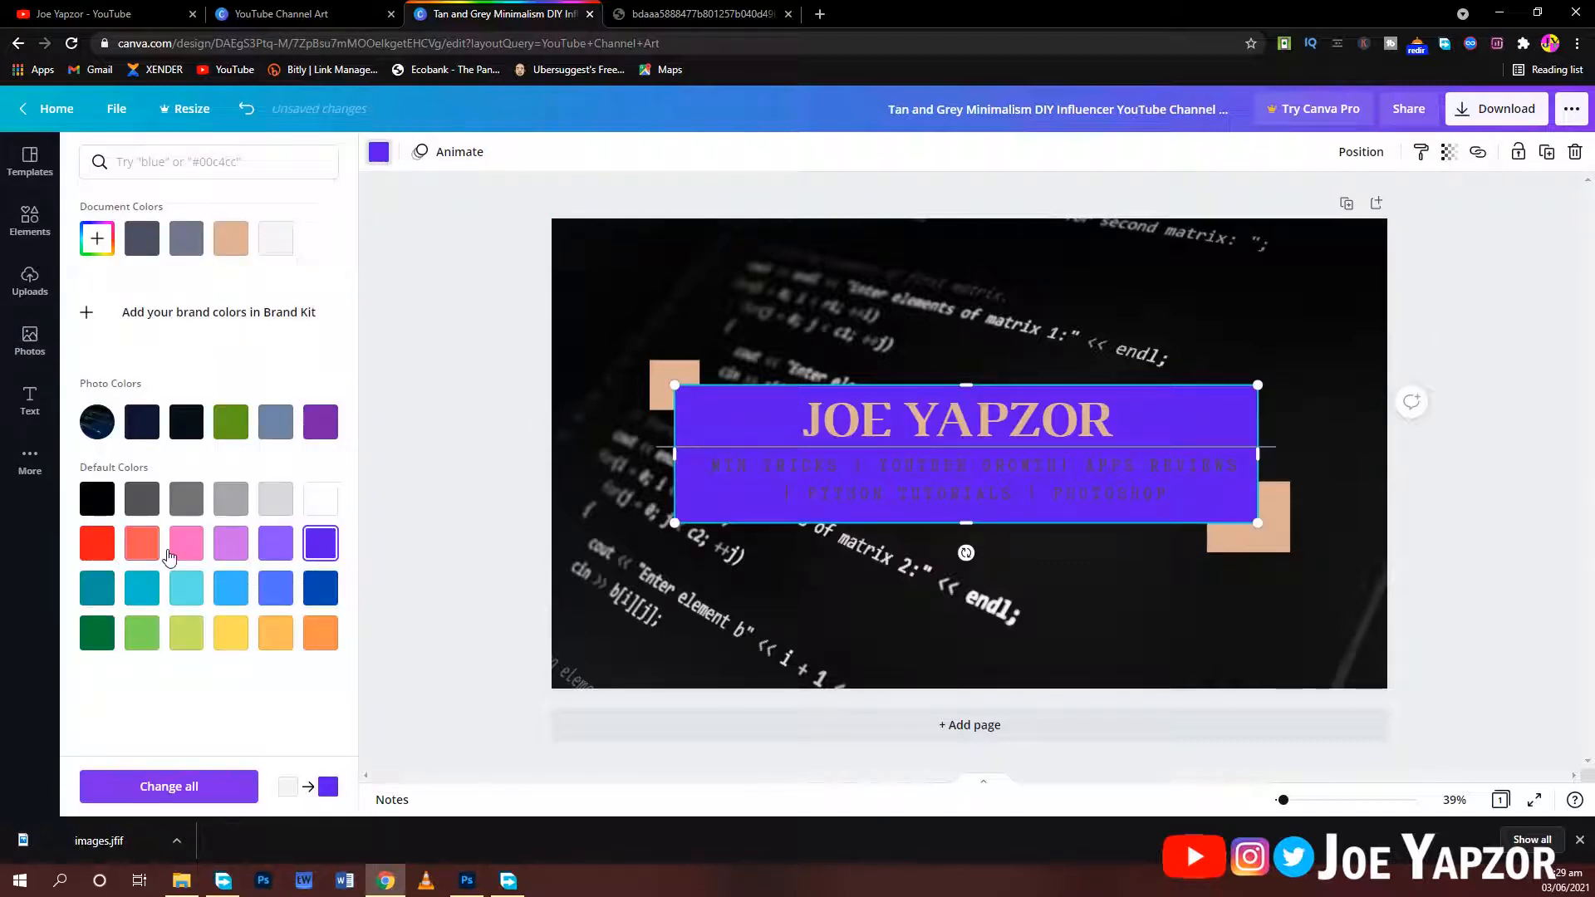
click(320, 588)
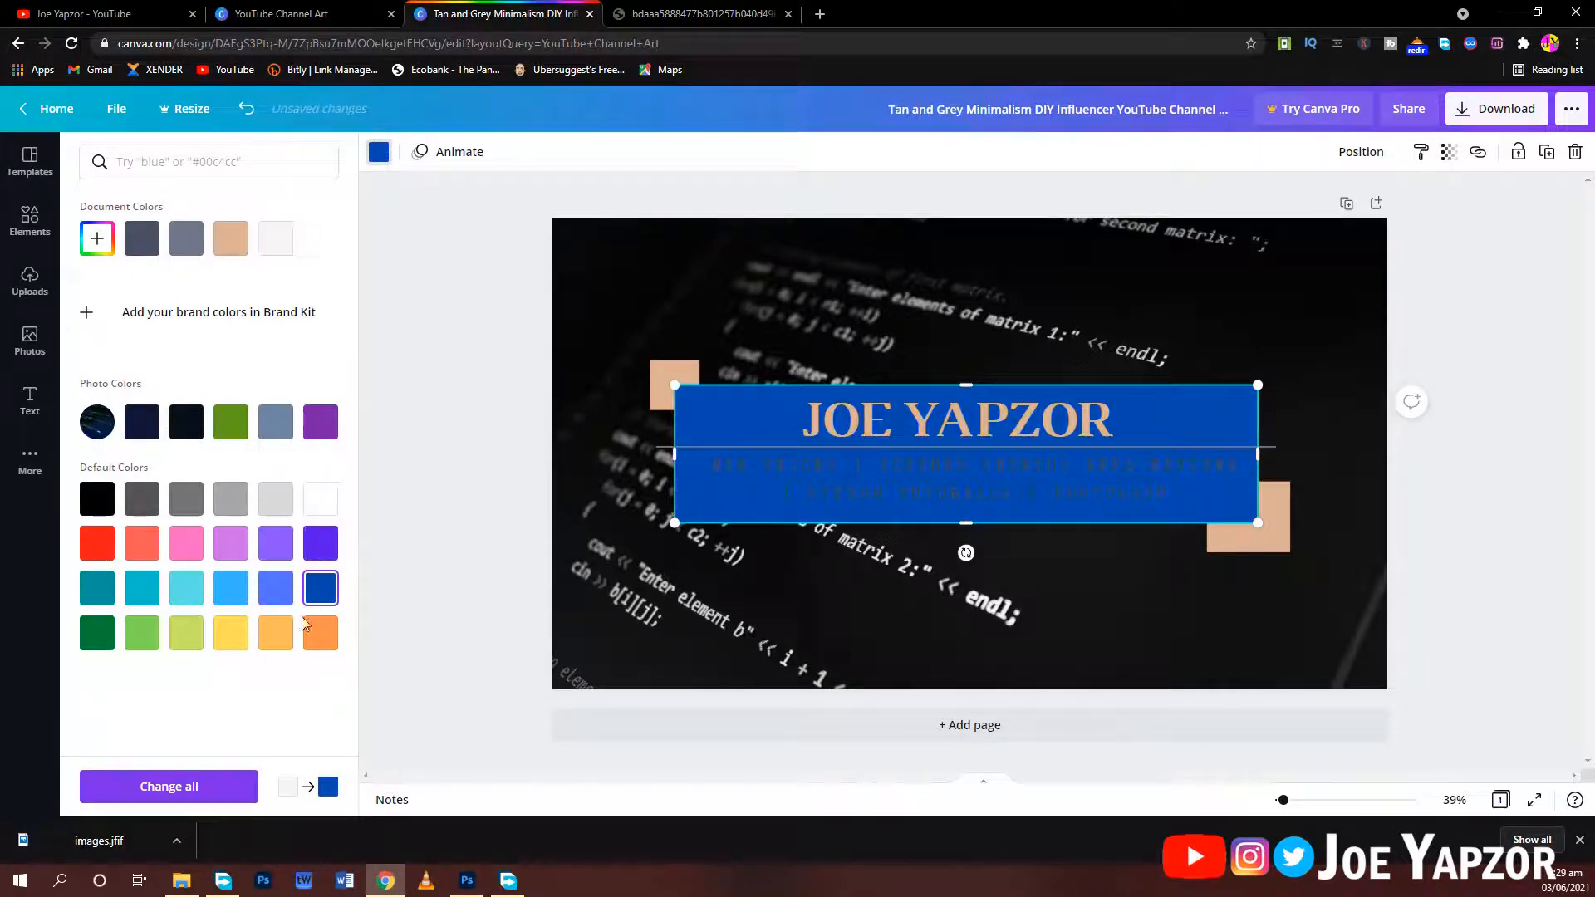
click(1009, 723)
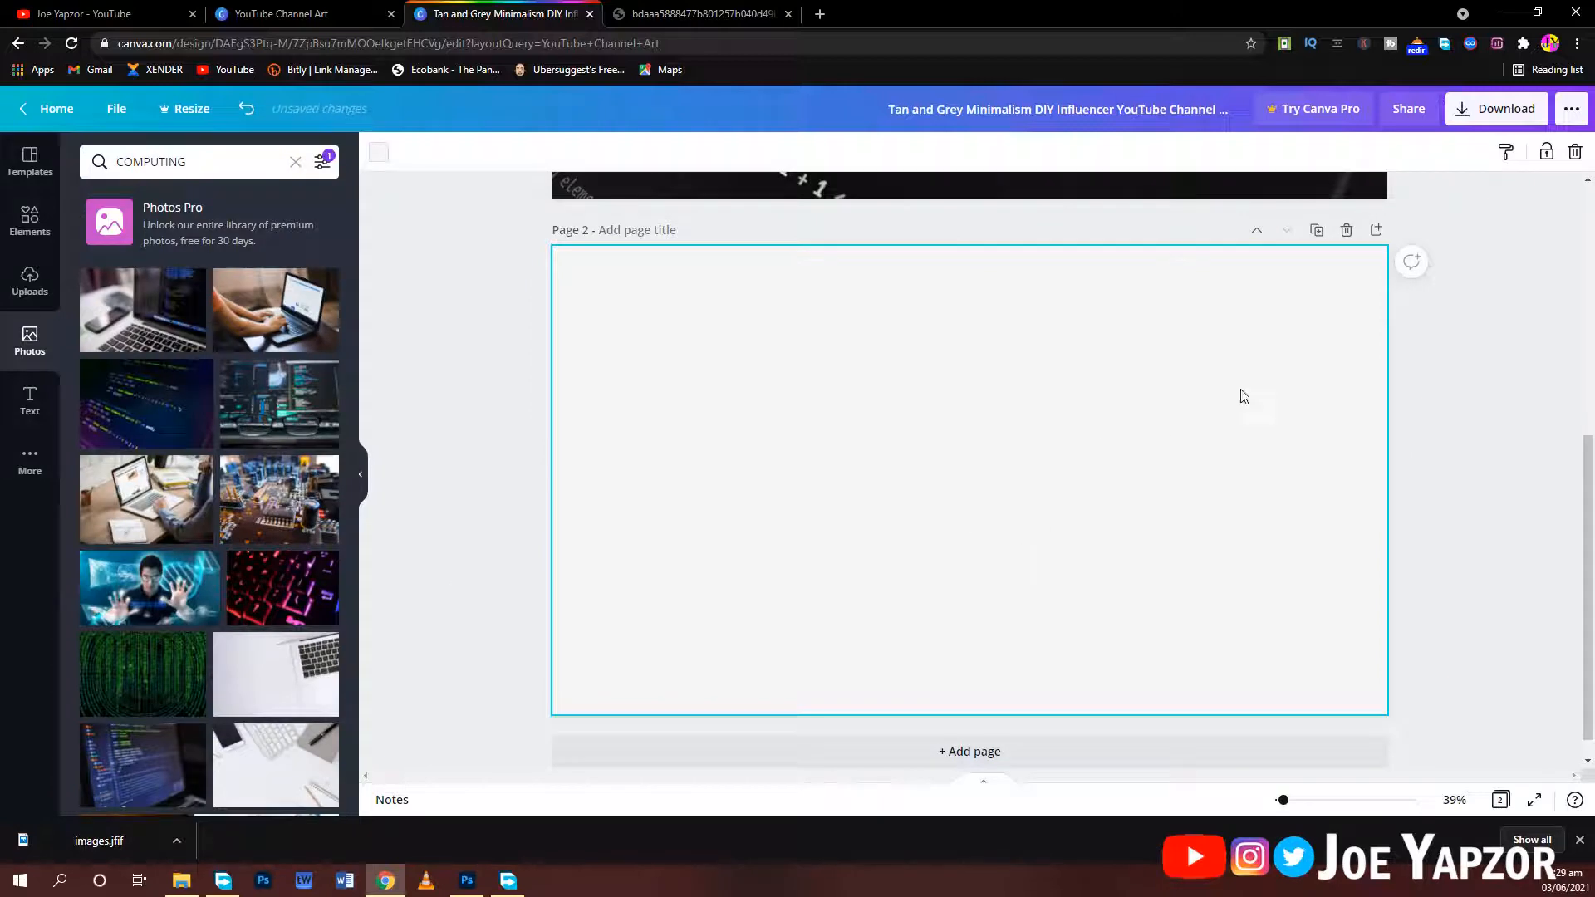
Step: Try white as the text color of the banner title on the first page
scroll(1470, 390, up, 5)
click(939, 344)
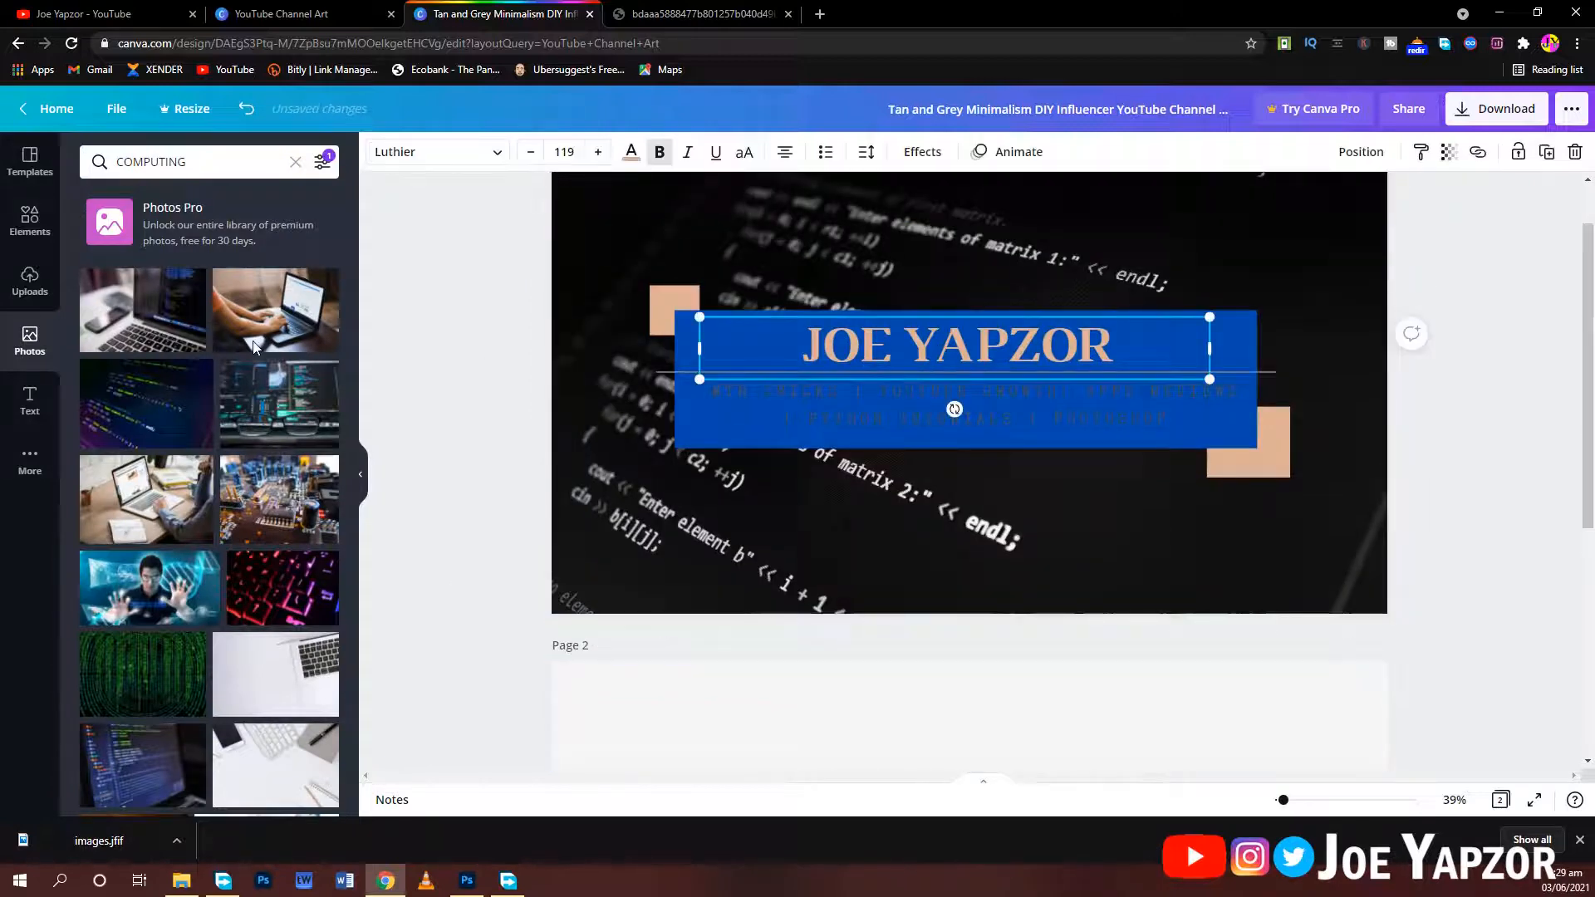
click(631, 157)
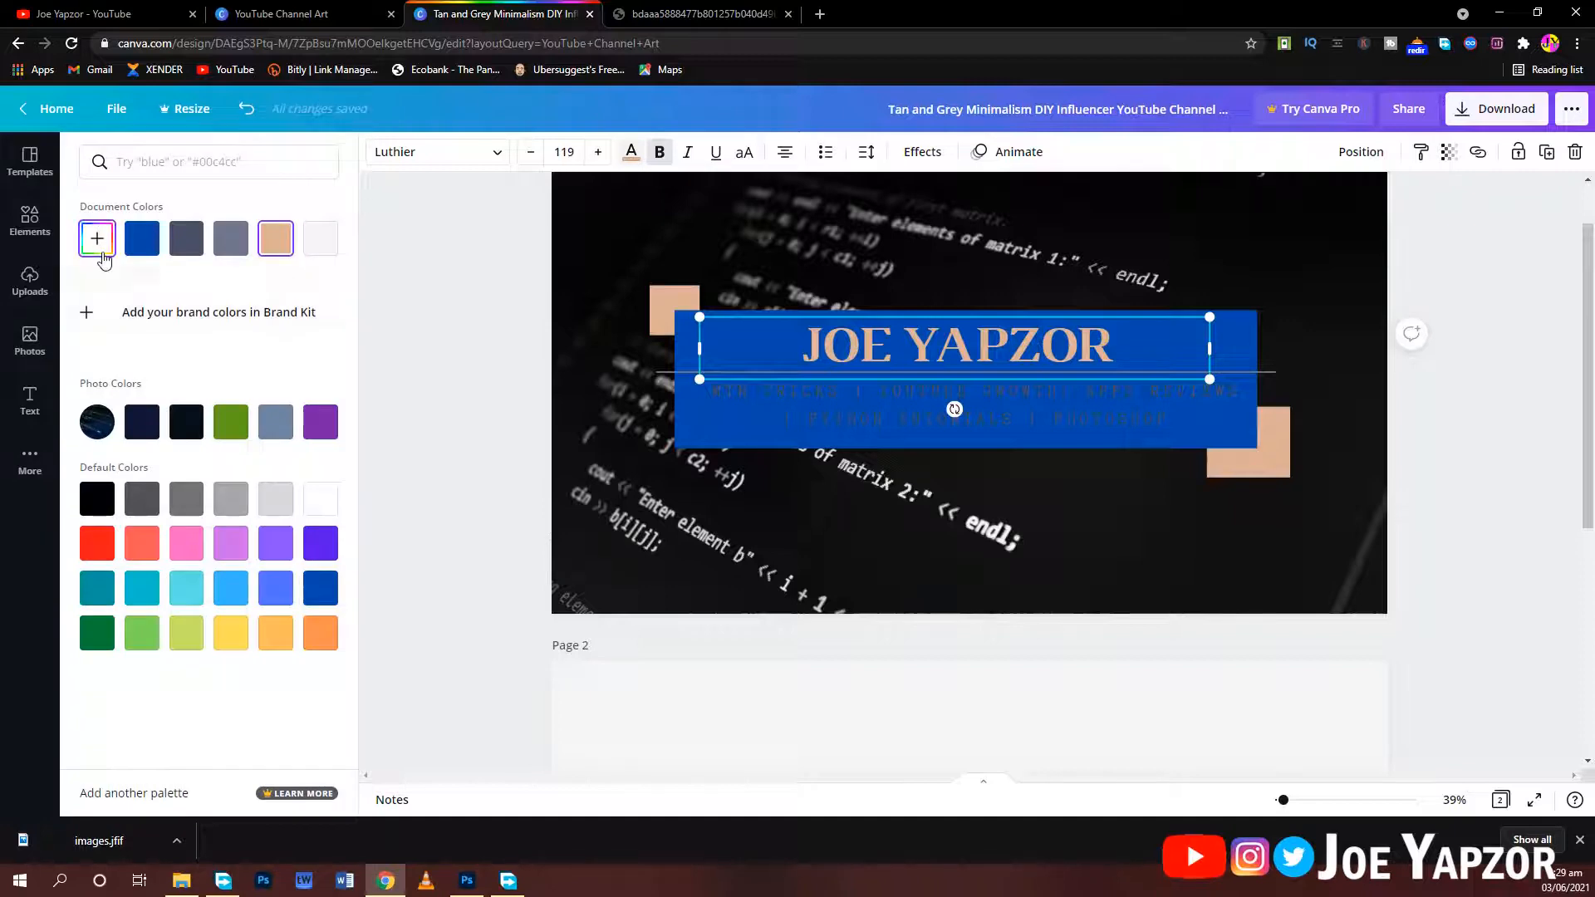
click(322, 504)
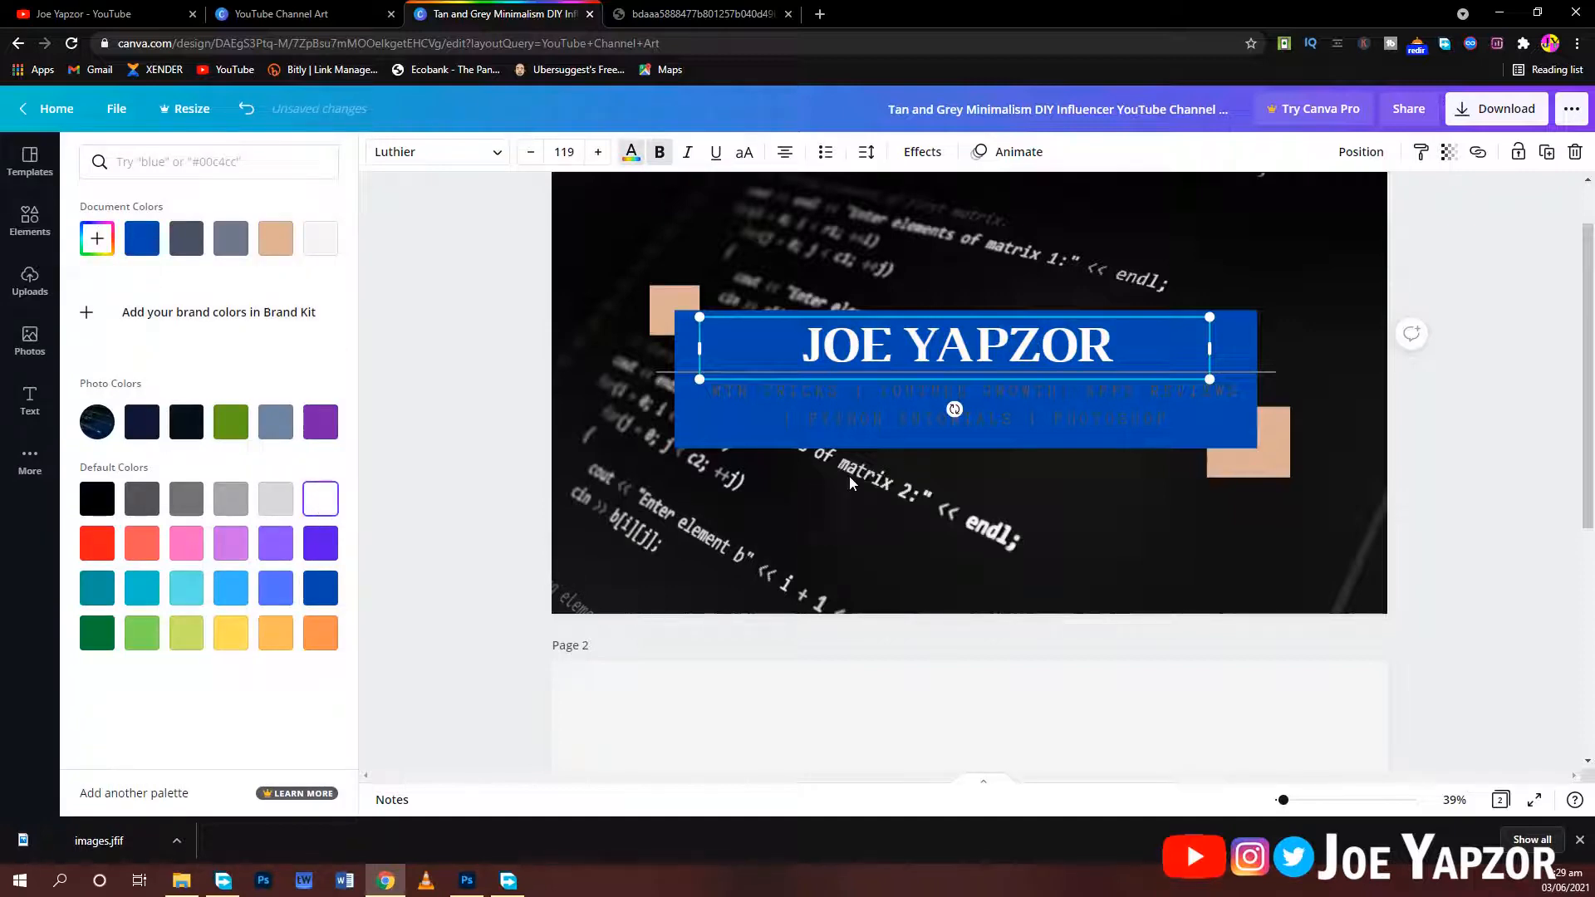
Step: Try red and white as text colors for the two-line tagline
click(874, 428)
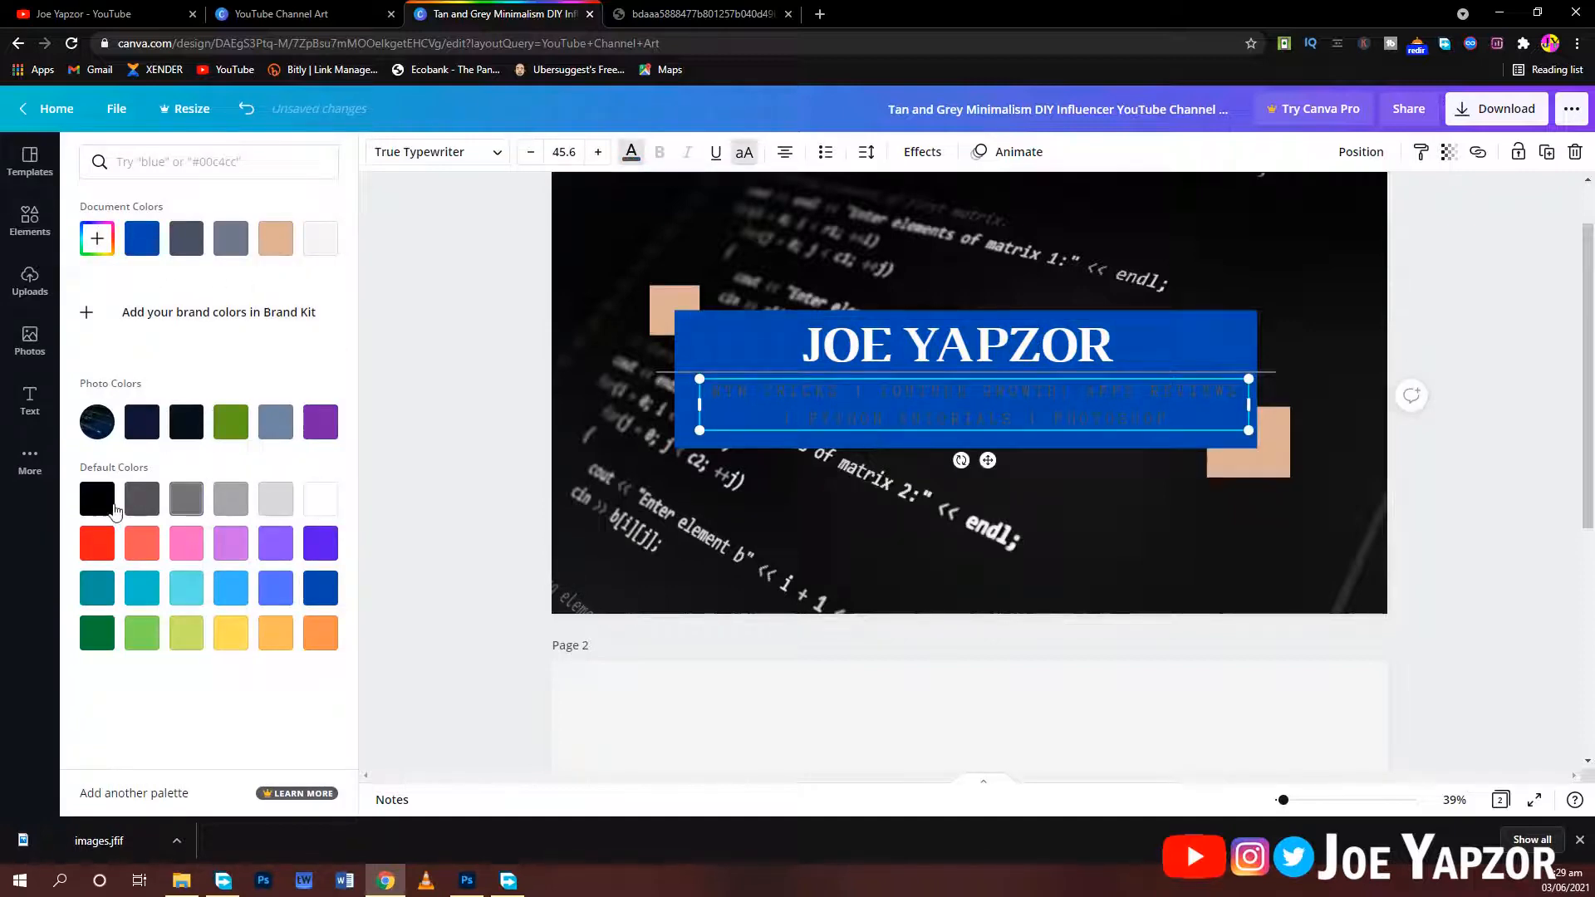
click(97, 543)
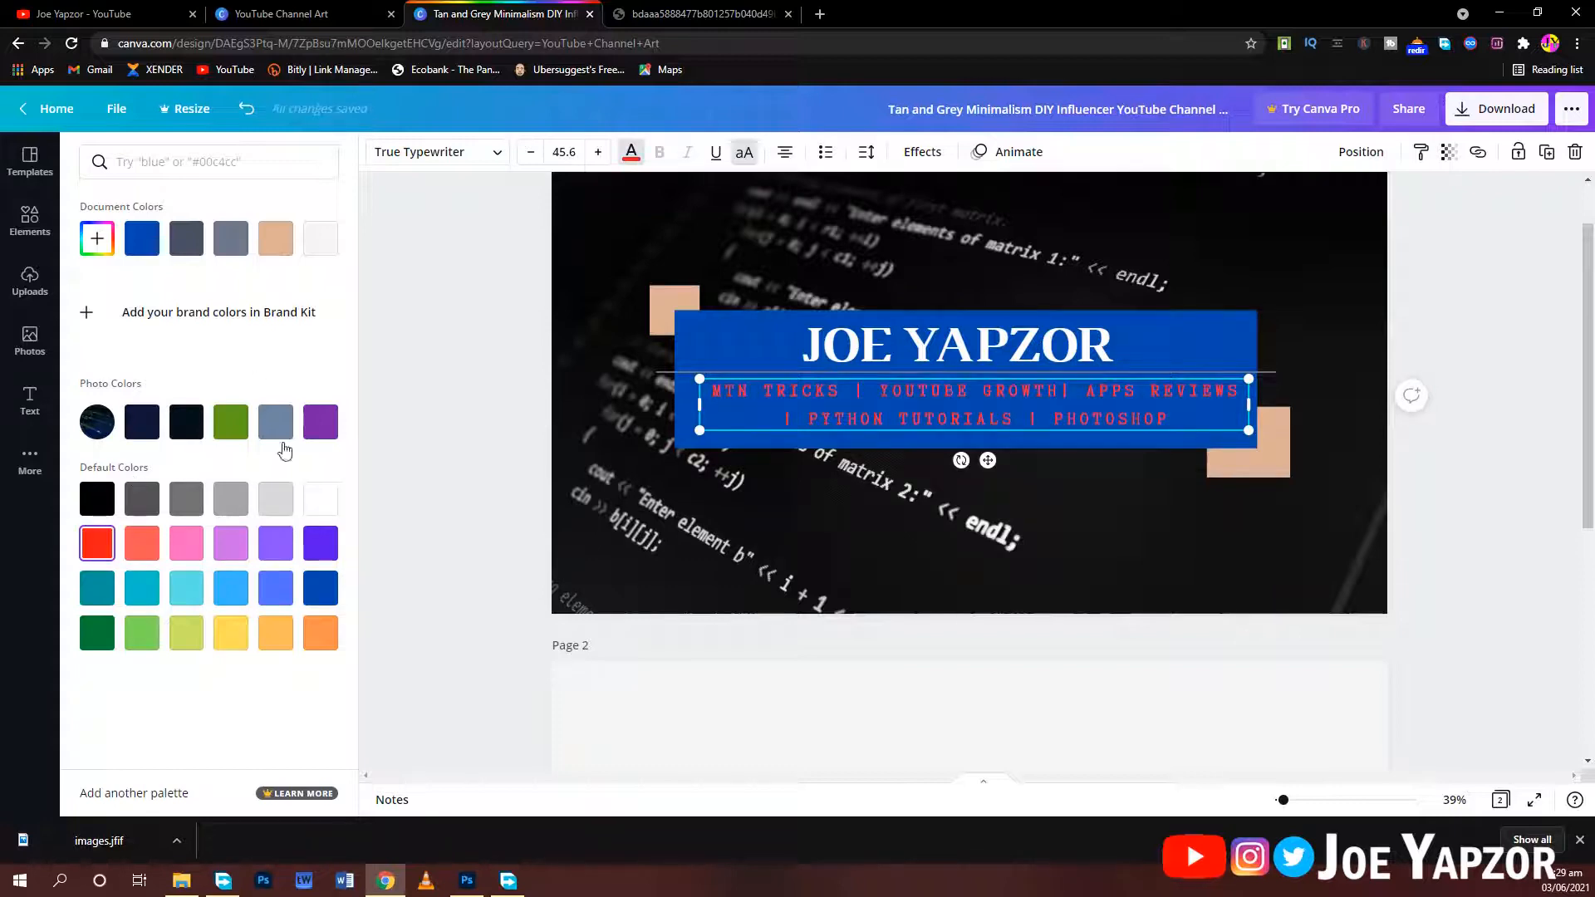
click(321, 502)
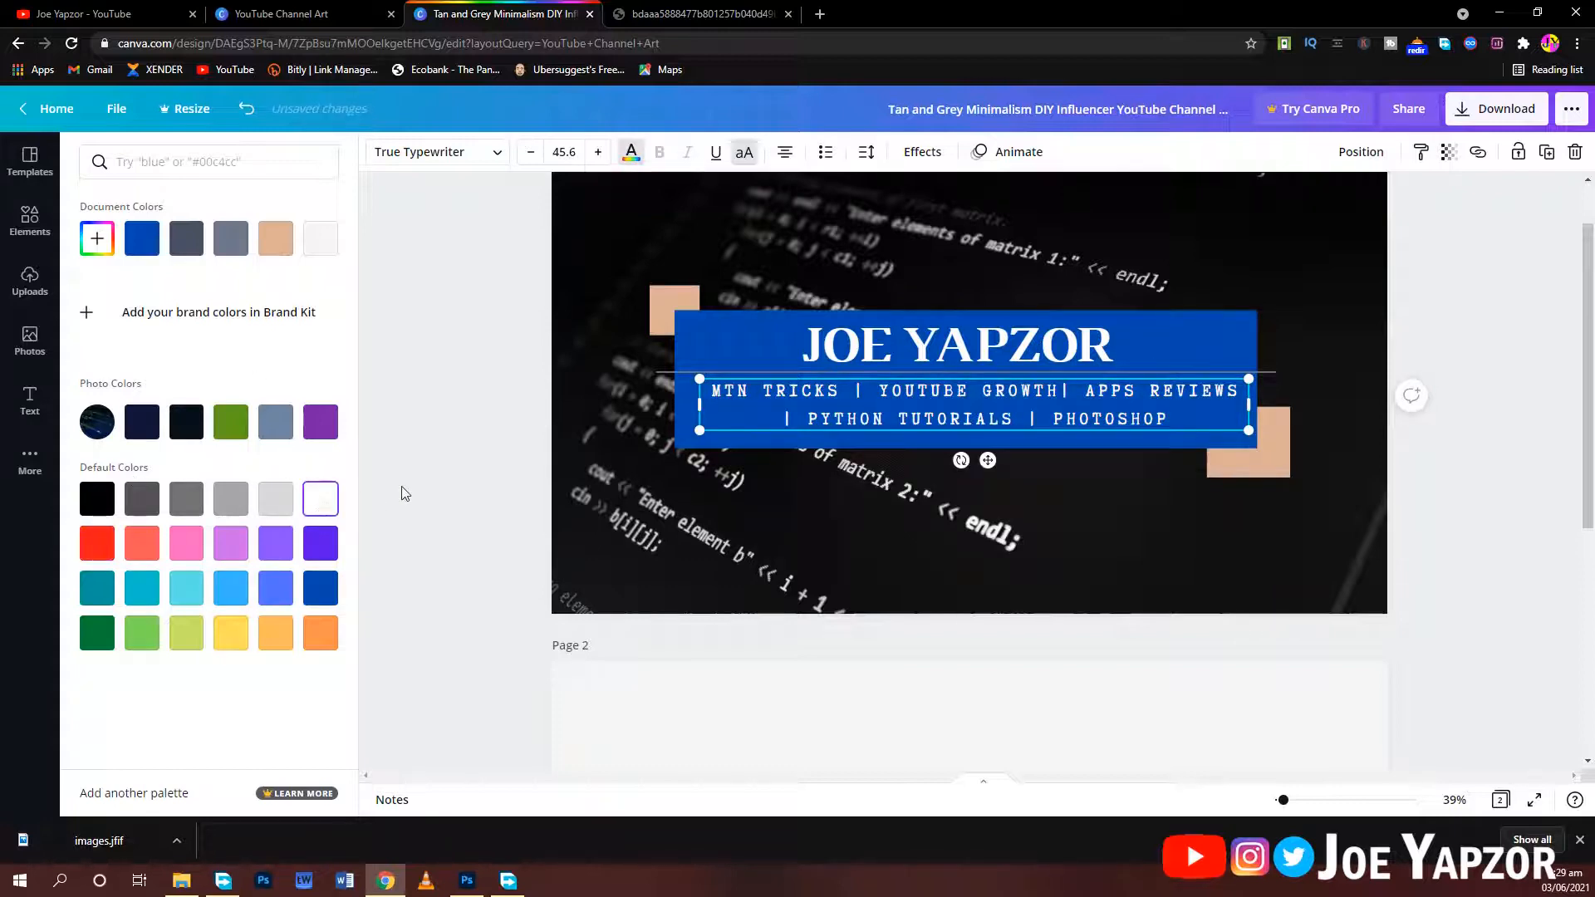
scroll(1355, 595, up, 1)
click(1587, 488)
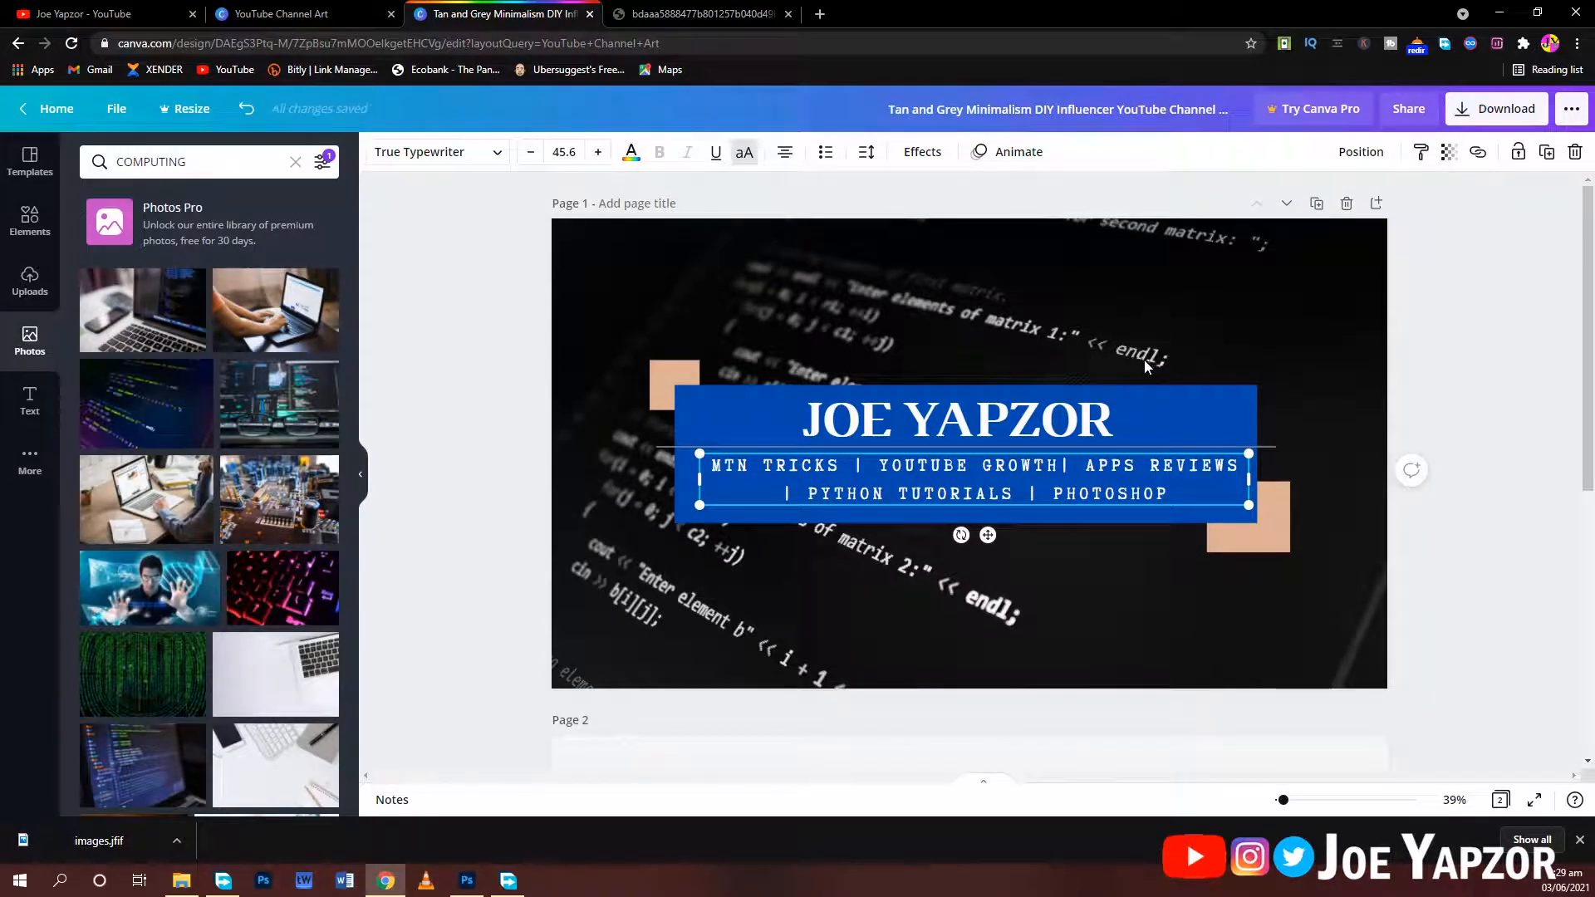
Step: Undo the panel, title and tagline color changes and the added page
key(ctrl+z)
key(ctrl+z)
key(ctrl+z)
key(ctrl+z)
key(ctrl+z)
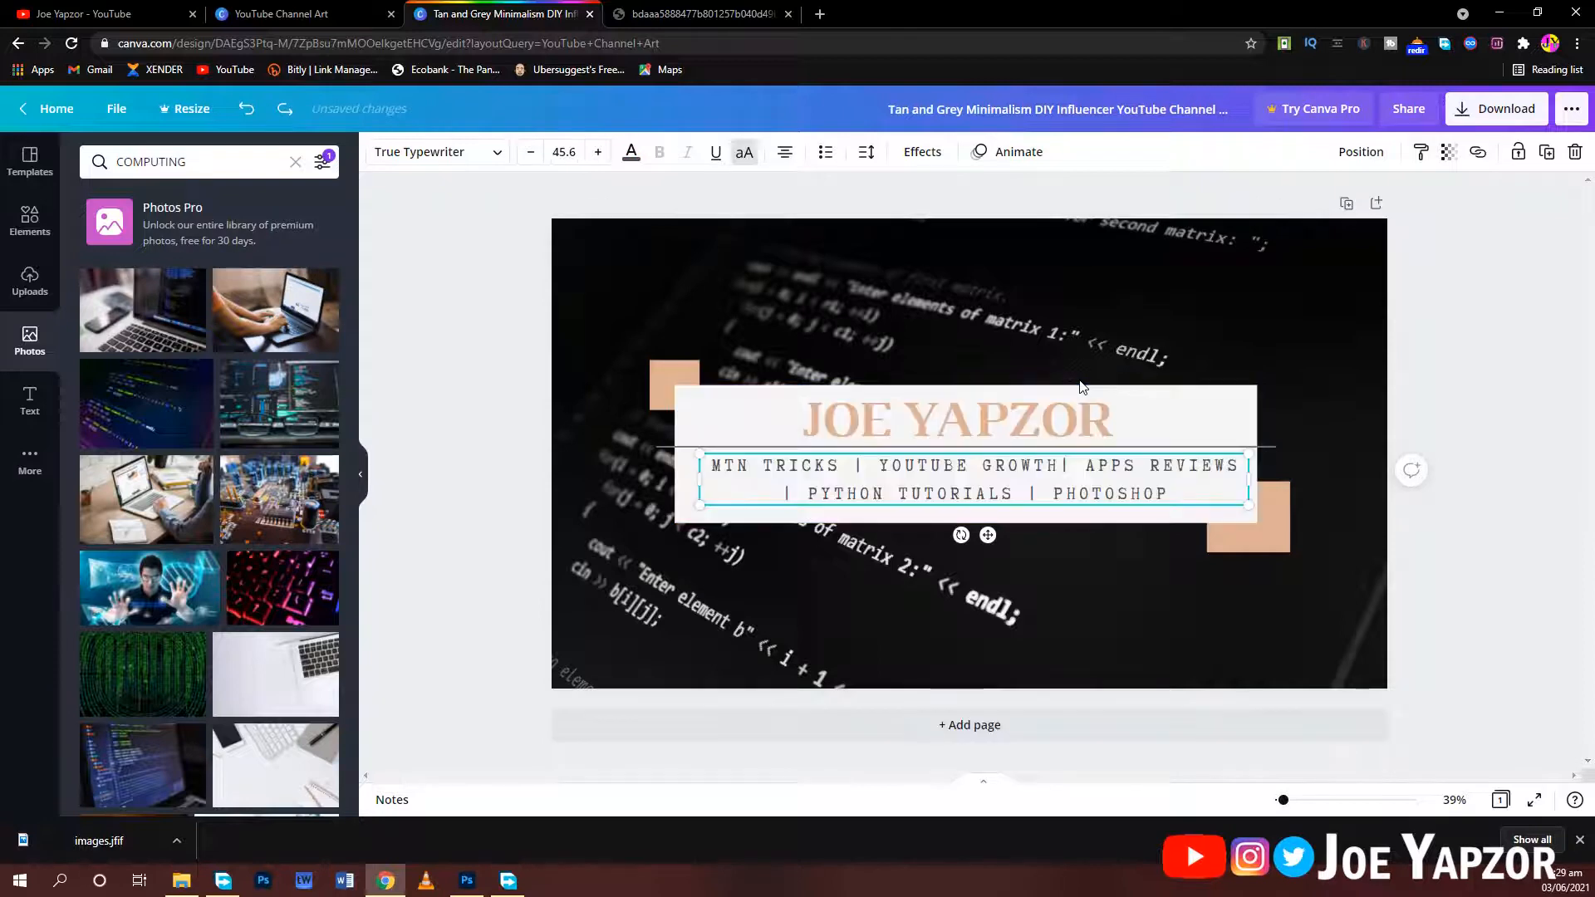
Step: Enlarge the colored code photo to cover the whole banner and send it to the back behind the panel and text
key(ctrl+z)
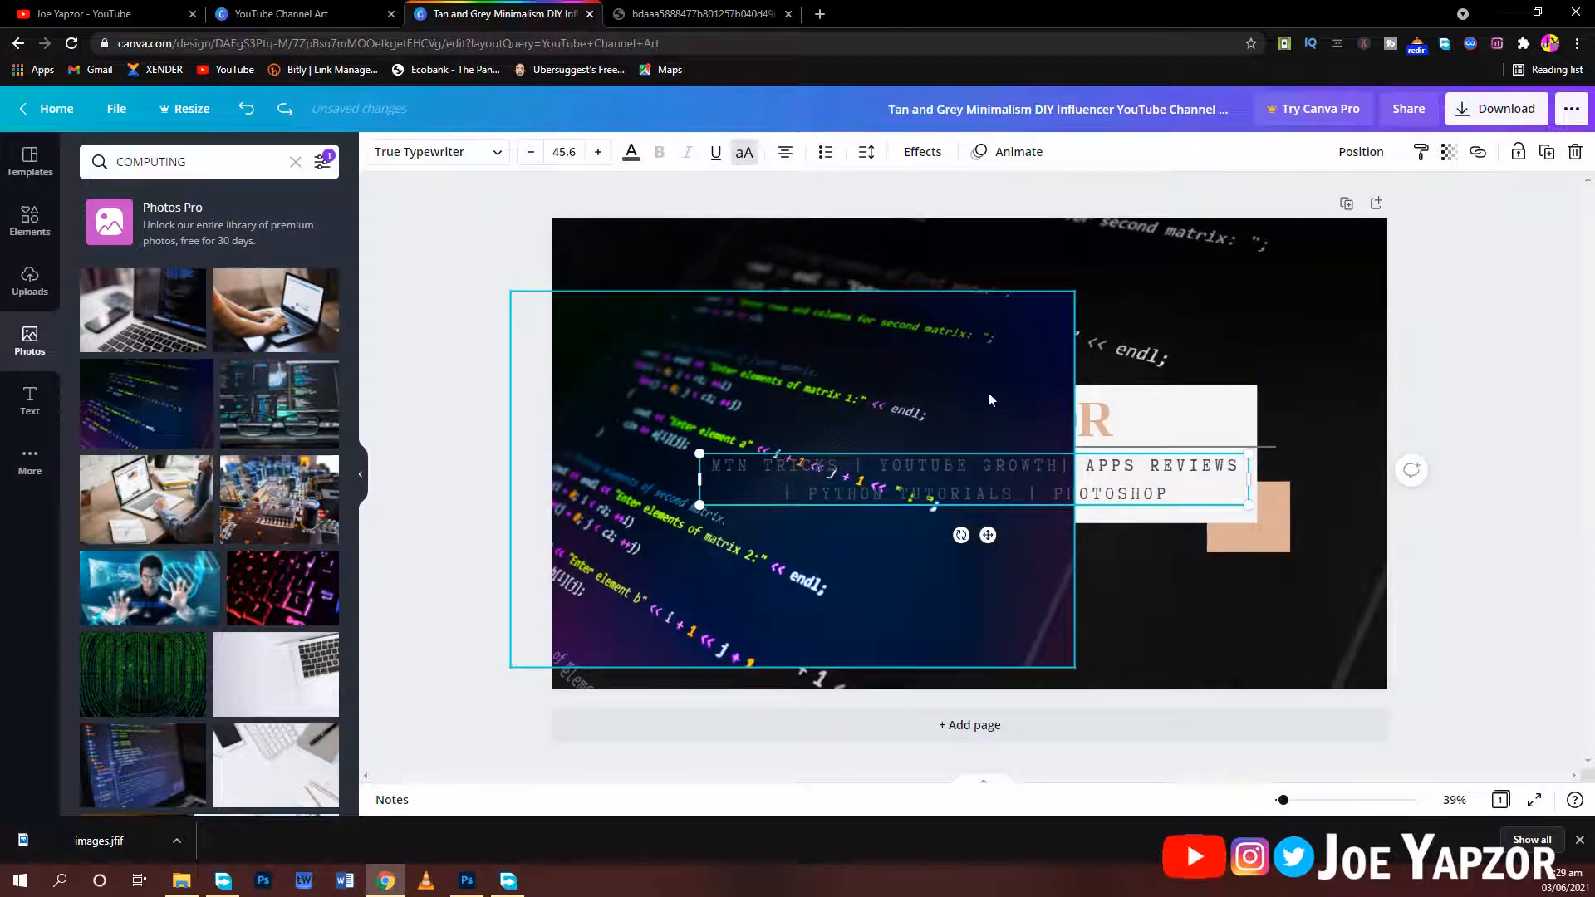
drag(849, 345, 882, 283)
drag(1118, 595, 1577, 755)
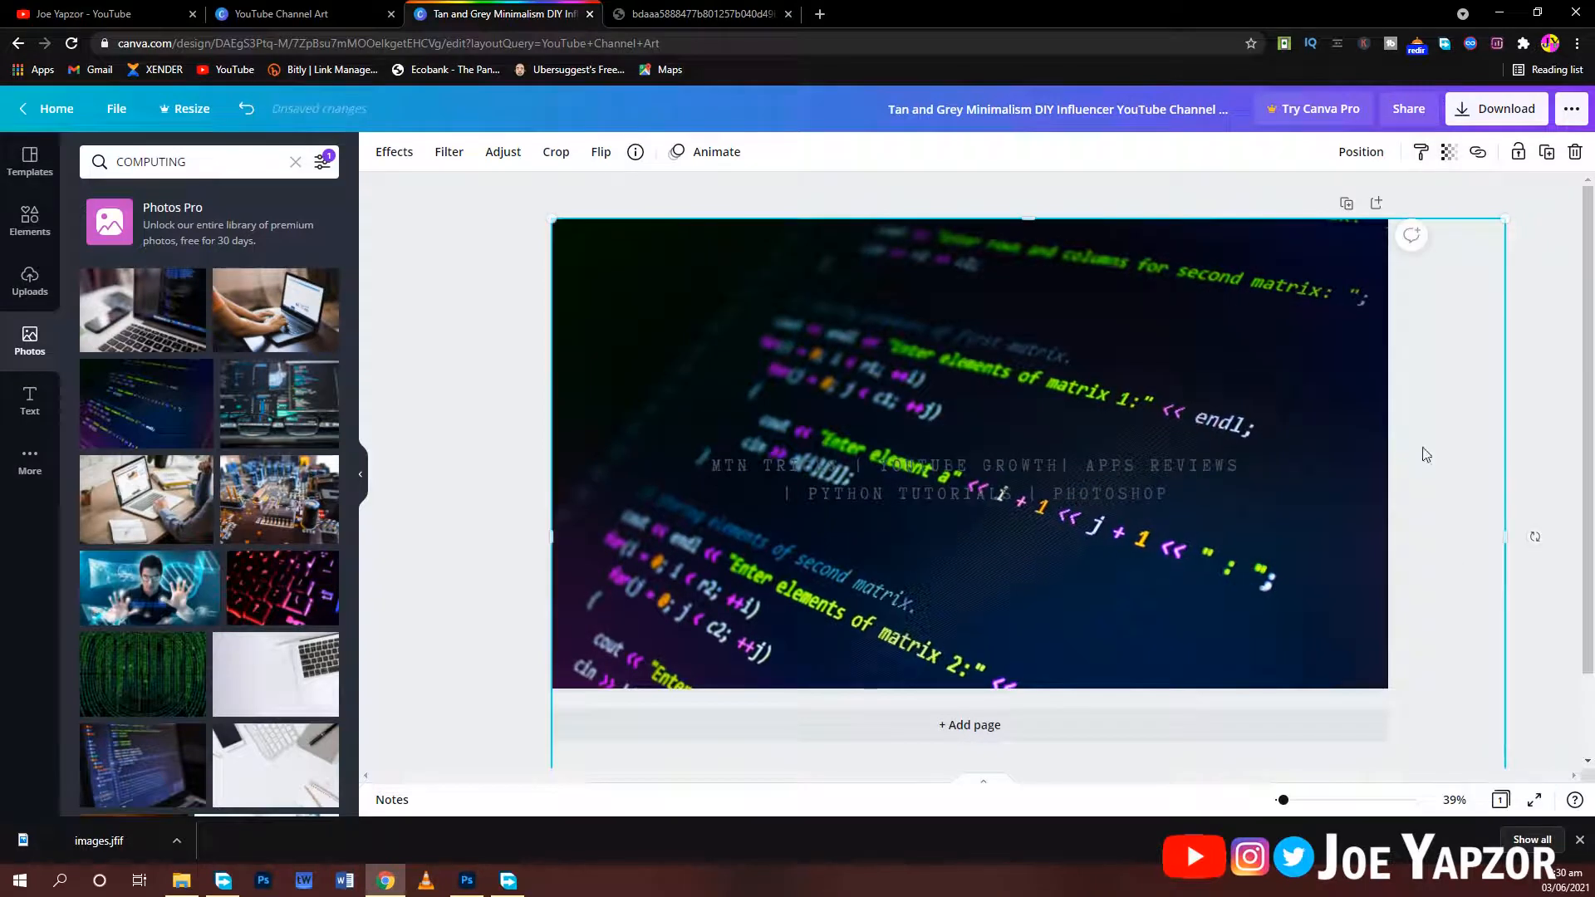
click(1392, 149)
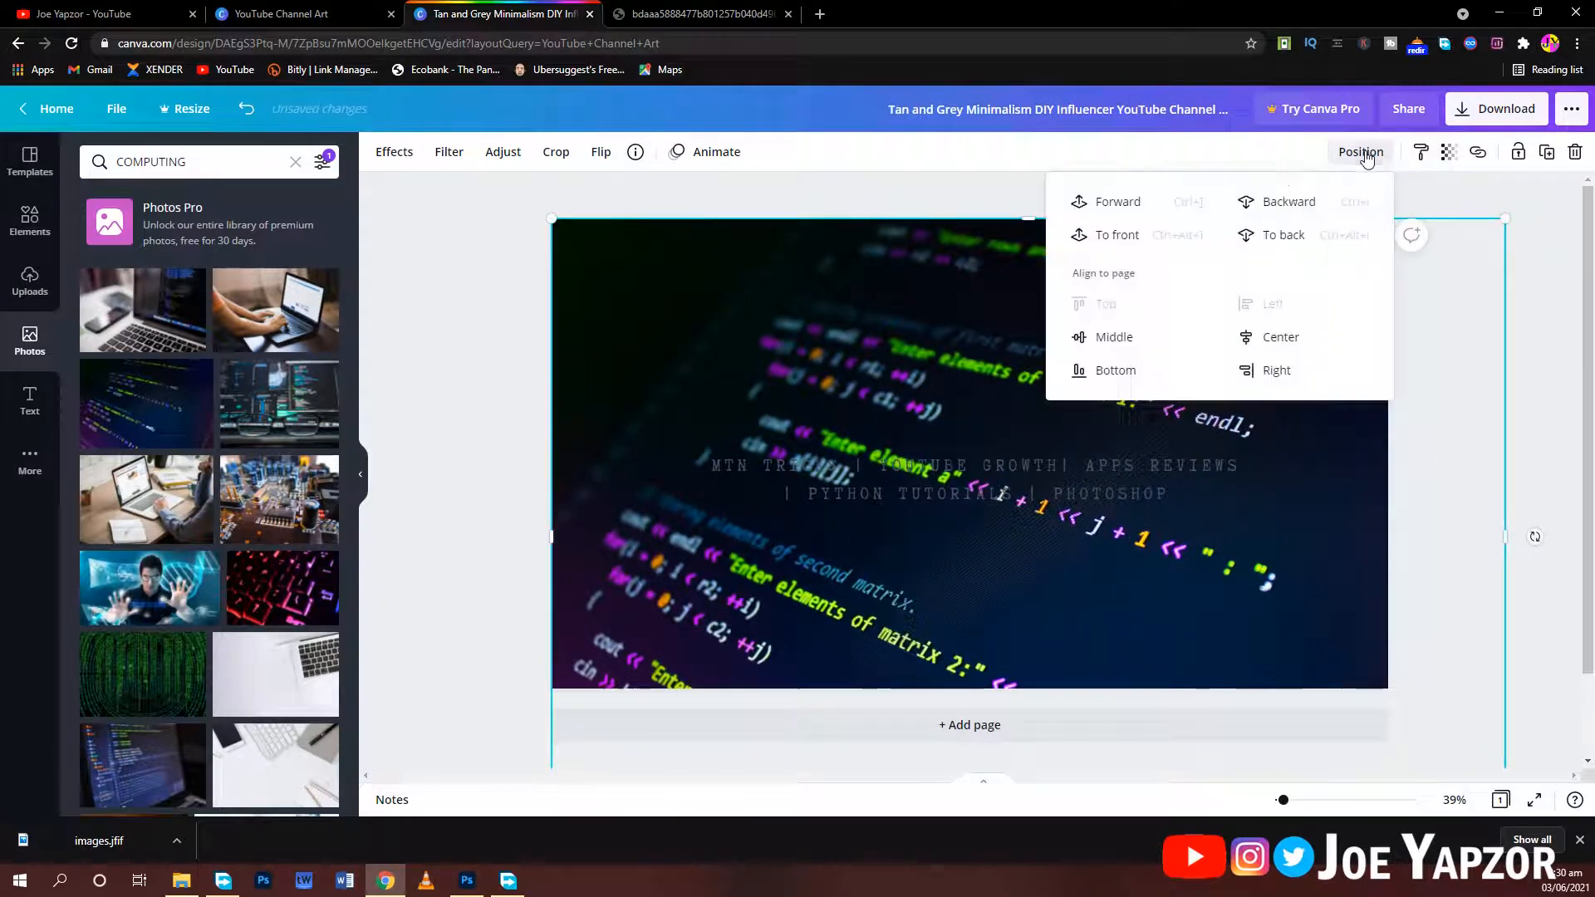
click(1275, 240)
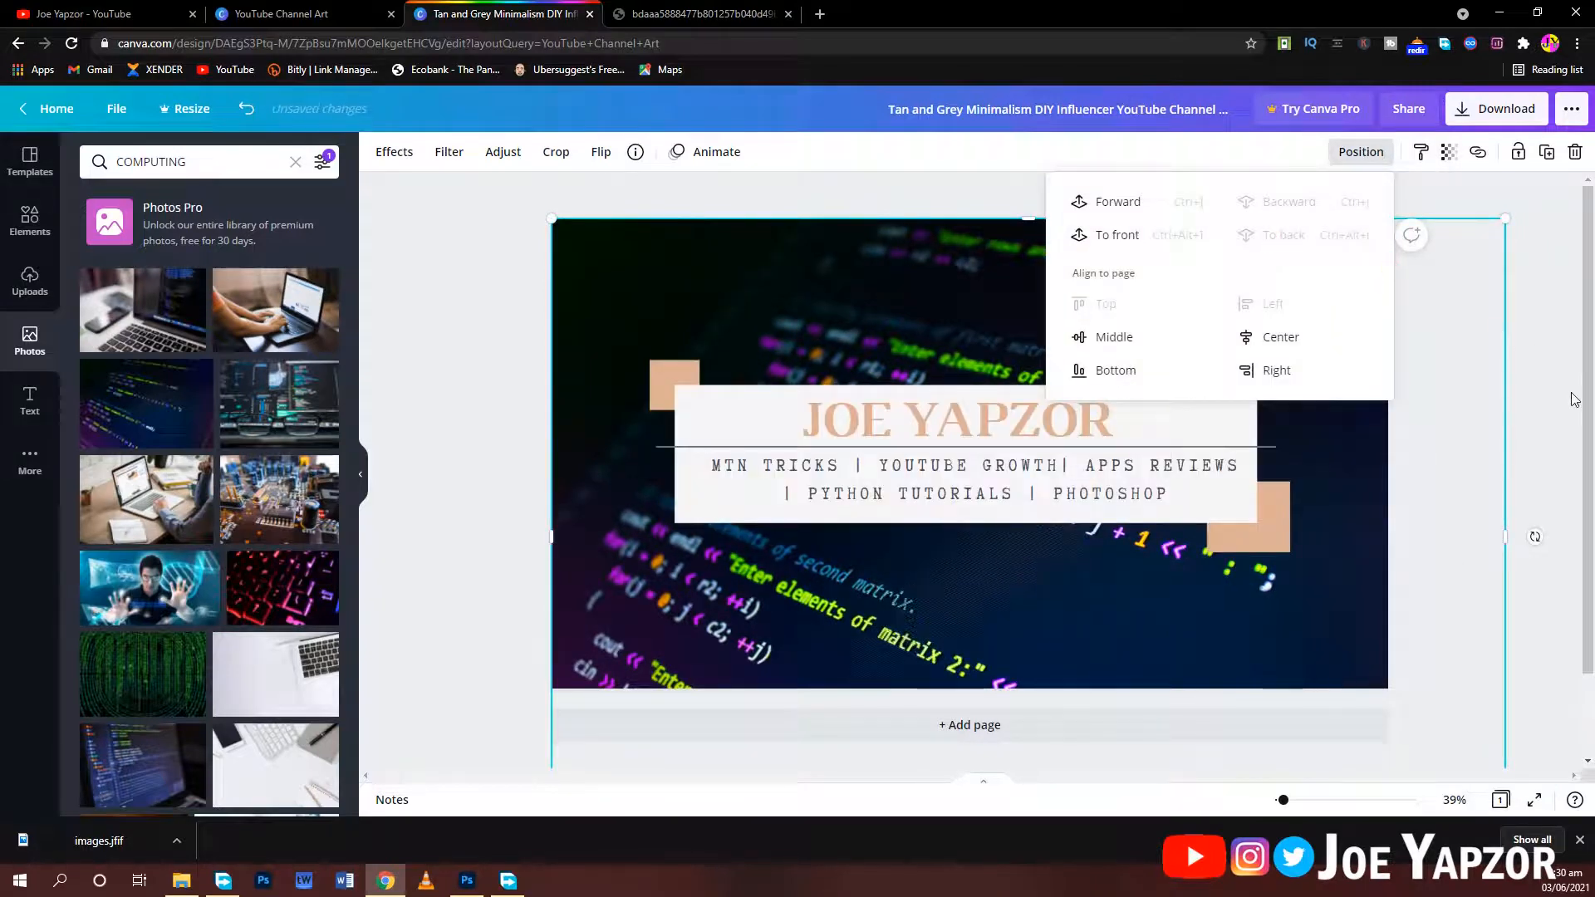
click(1552, 335)
Step: Try tan, slate gray, green, blue-gray and purple fills for the white panel behind the text
click(1214, 415)
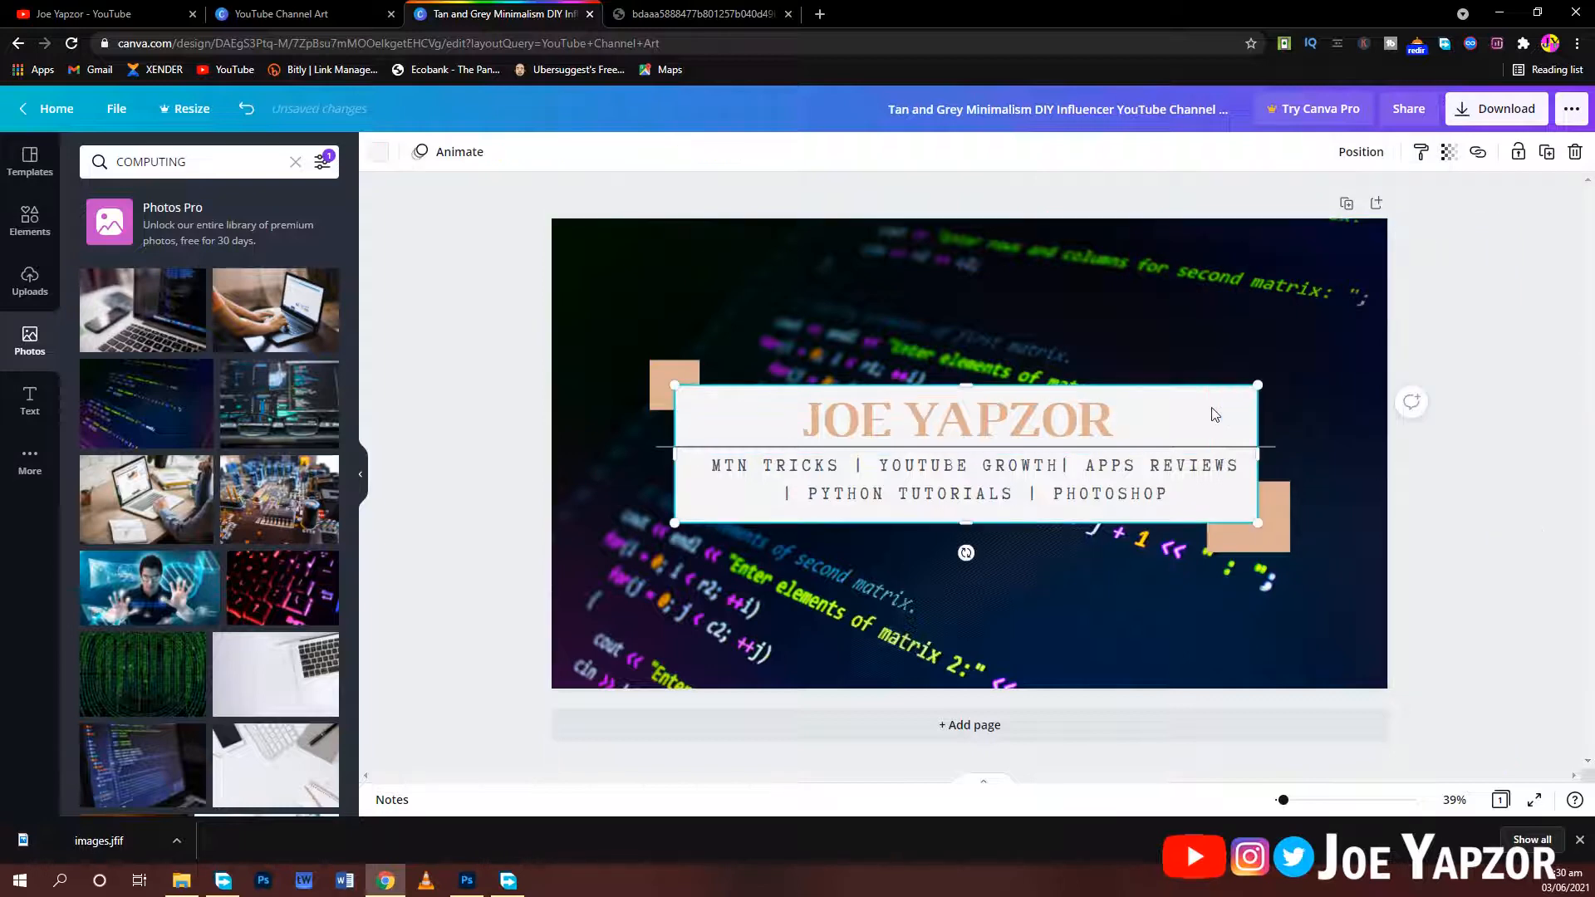
click(378, 152)
click(237, 247)
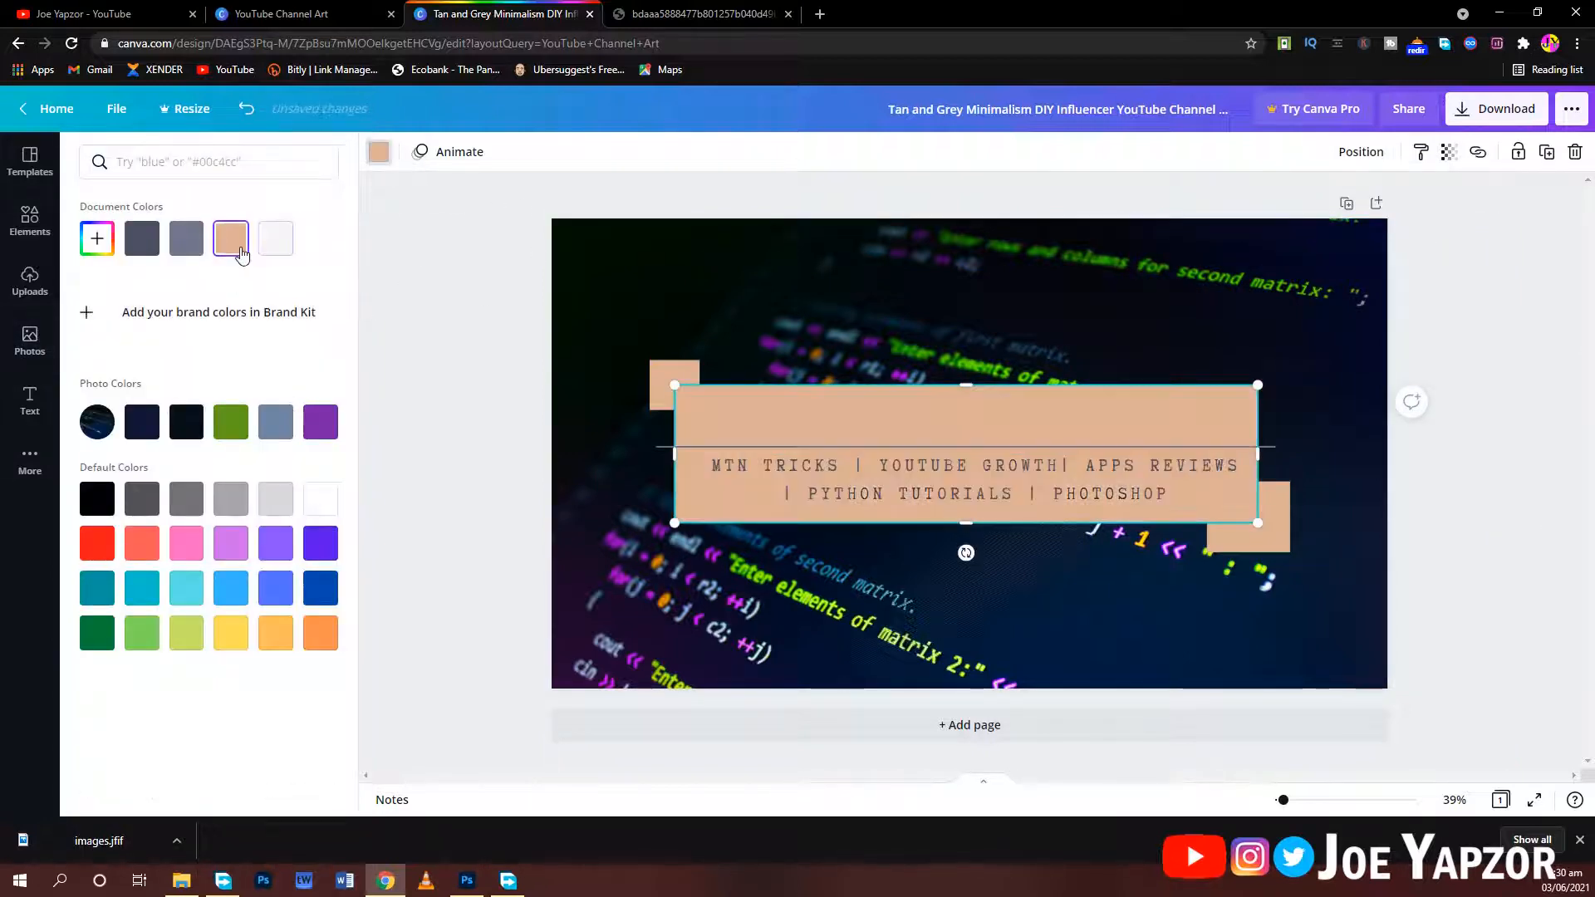
click(190, 248)
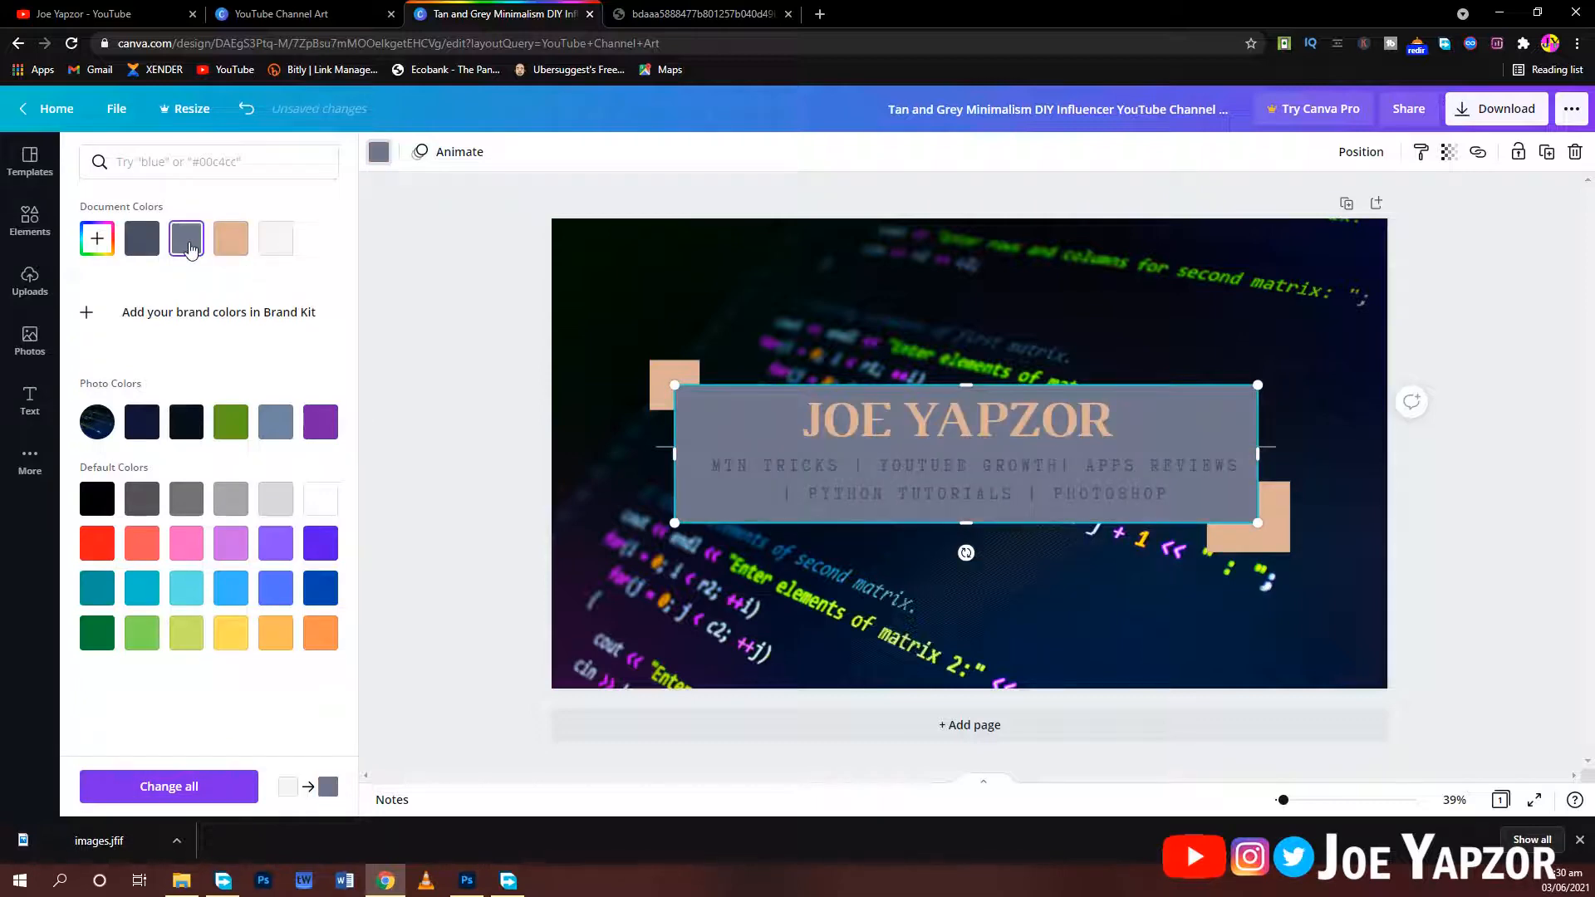
click(226, 246)
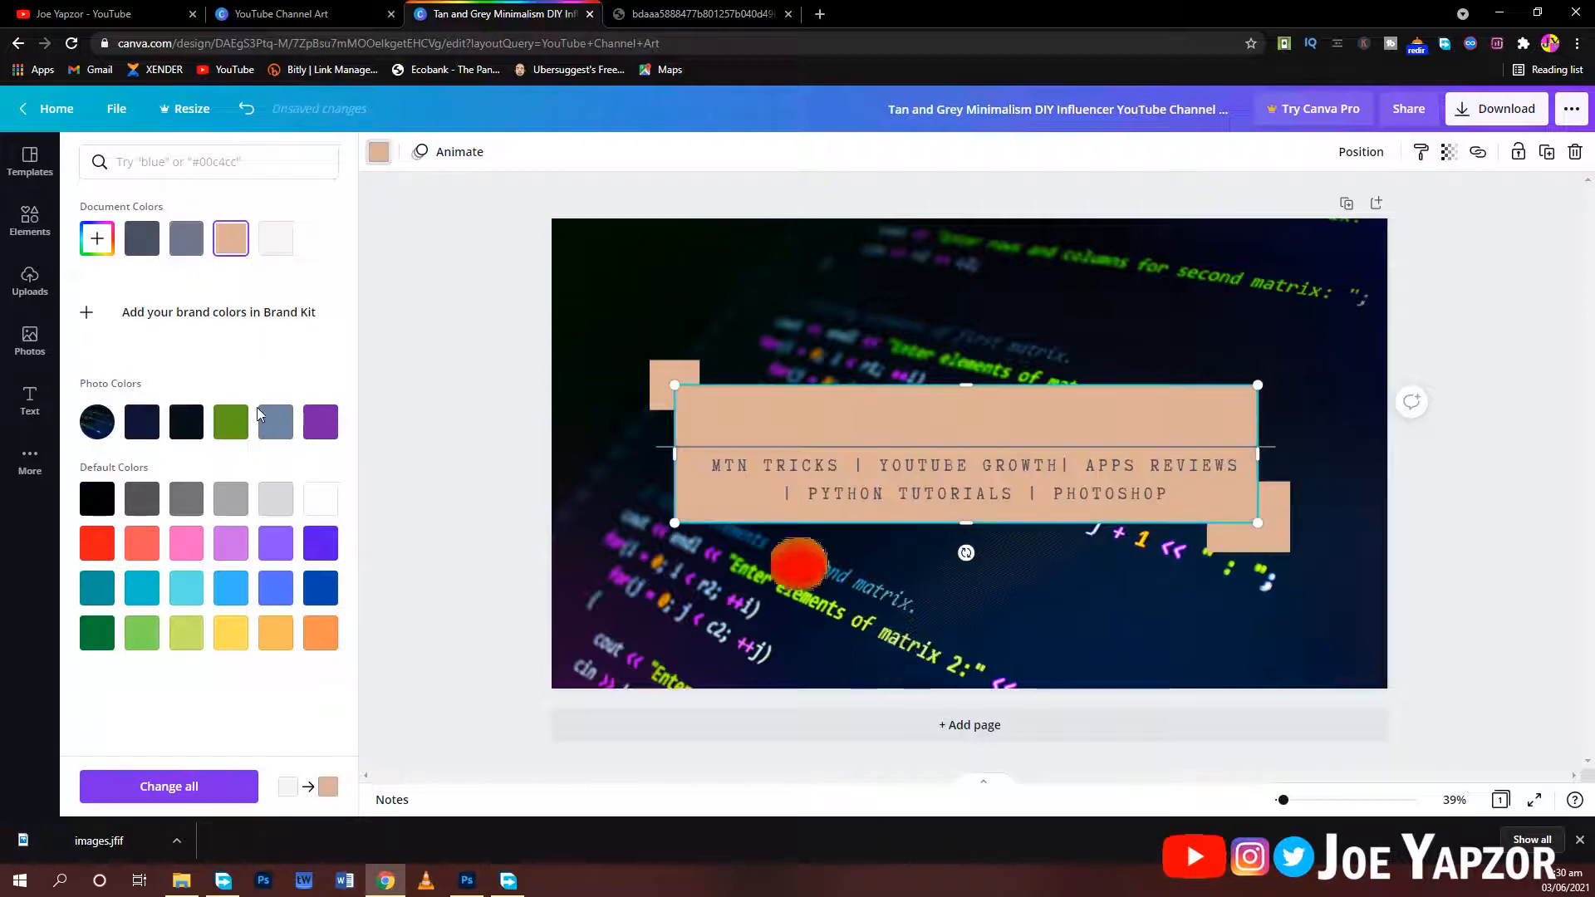
click(238, 432)
click(275, 423)
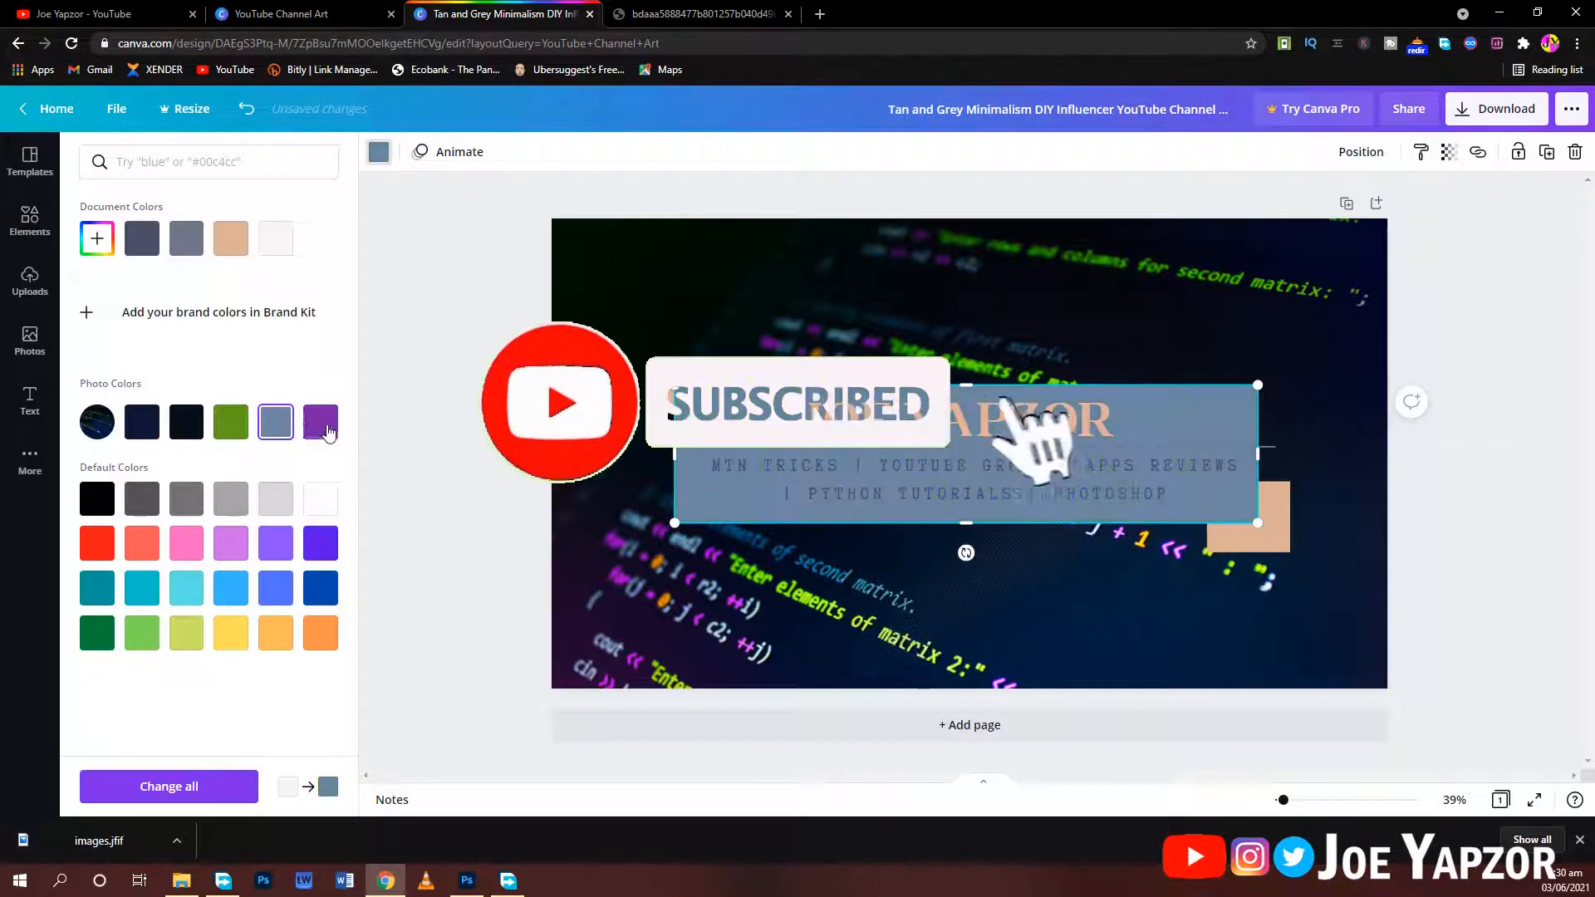
click(335, 429)
Step: Compare blue-gray, navy and green fills for the text panel and settle on the near-black photo color
click(182, 428)
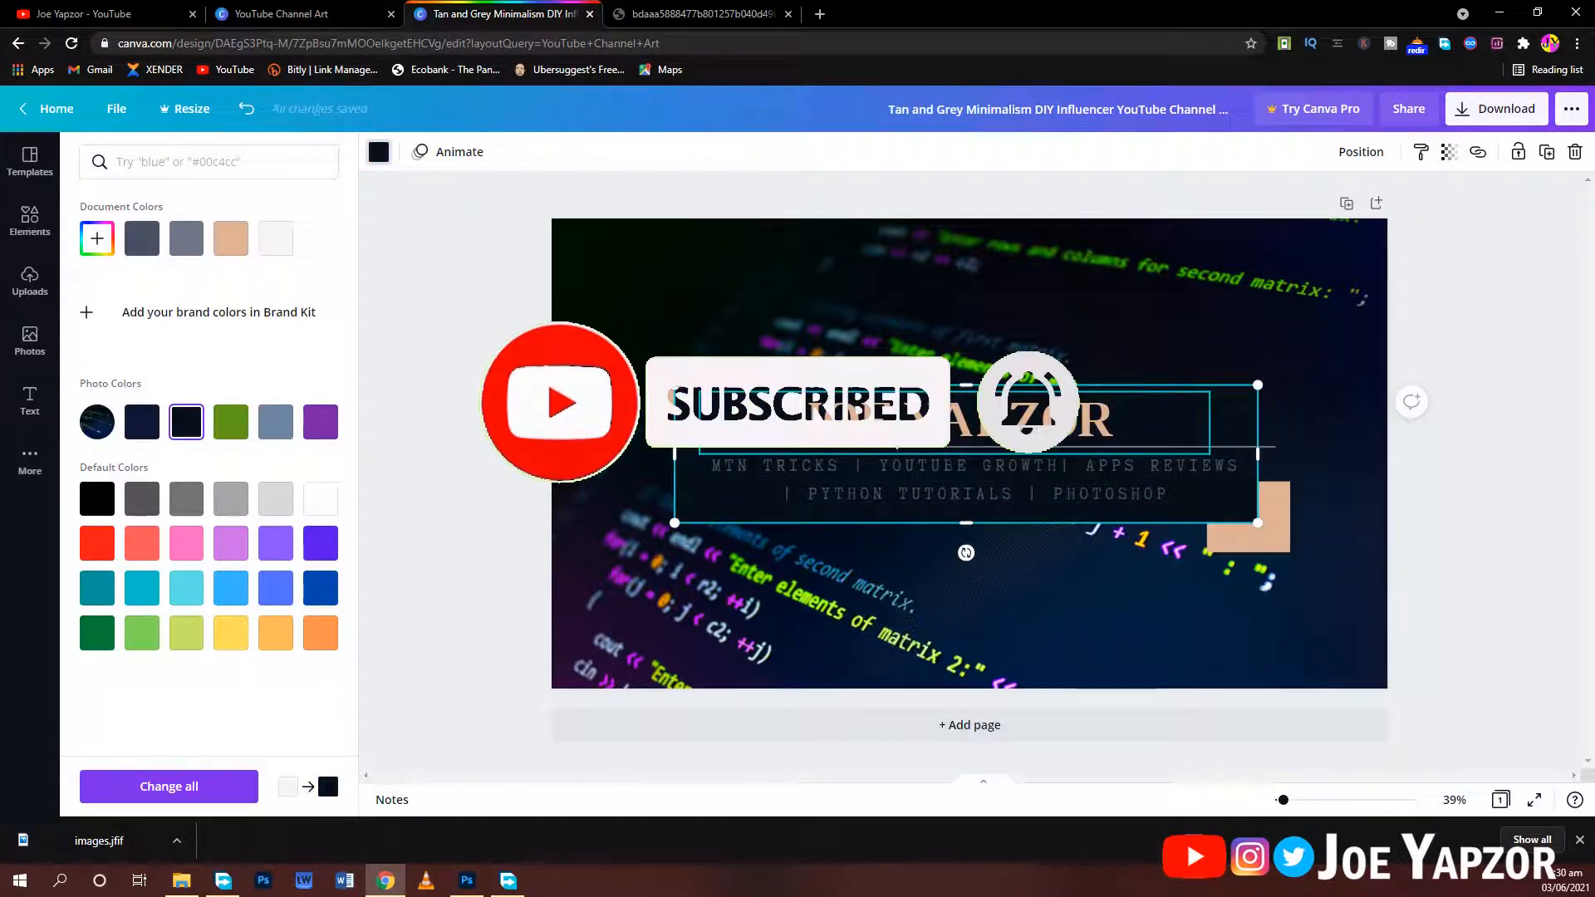
click(279, 426)
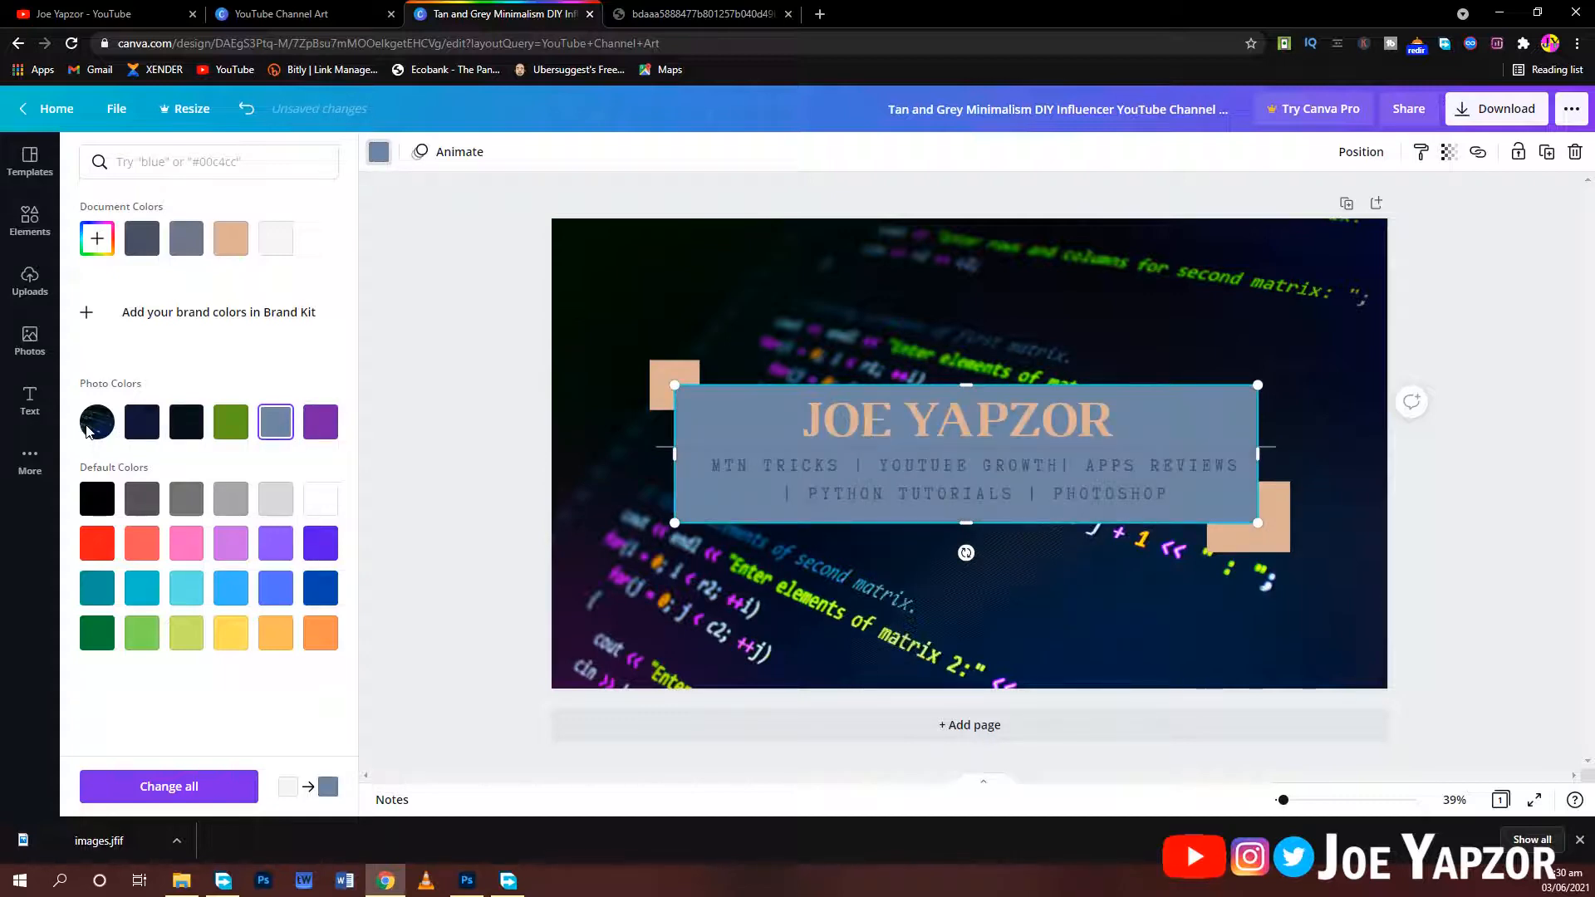
click(155, 417)
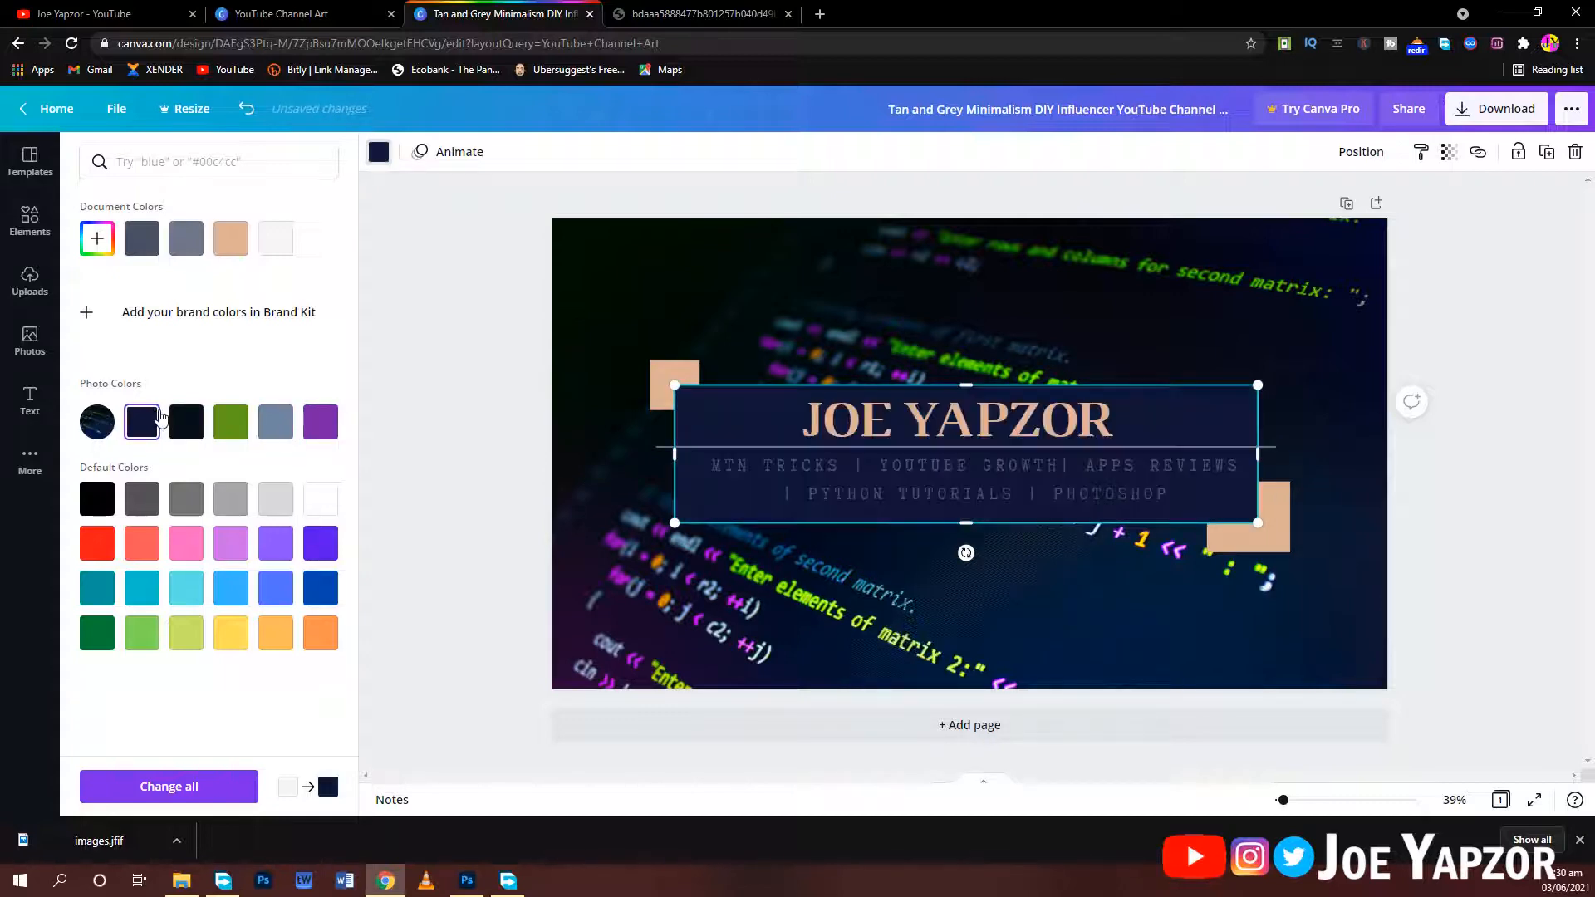
click(236, 427)
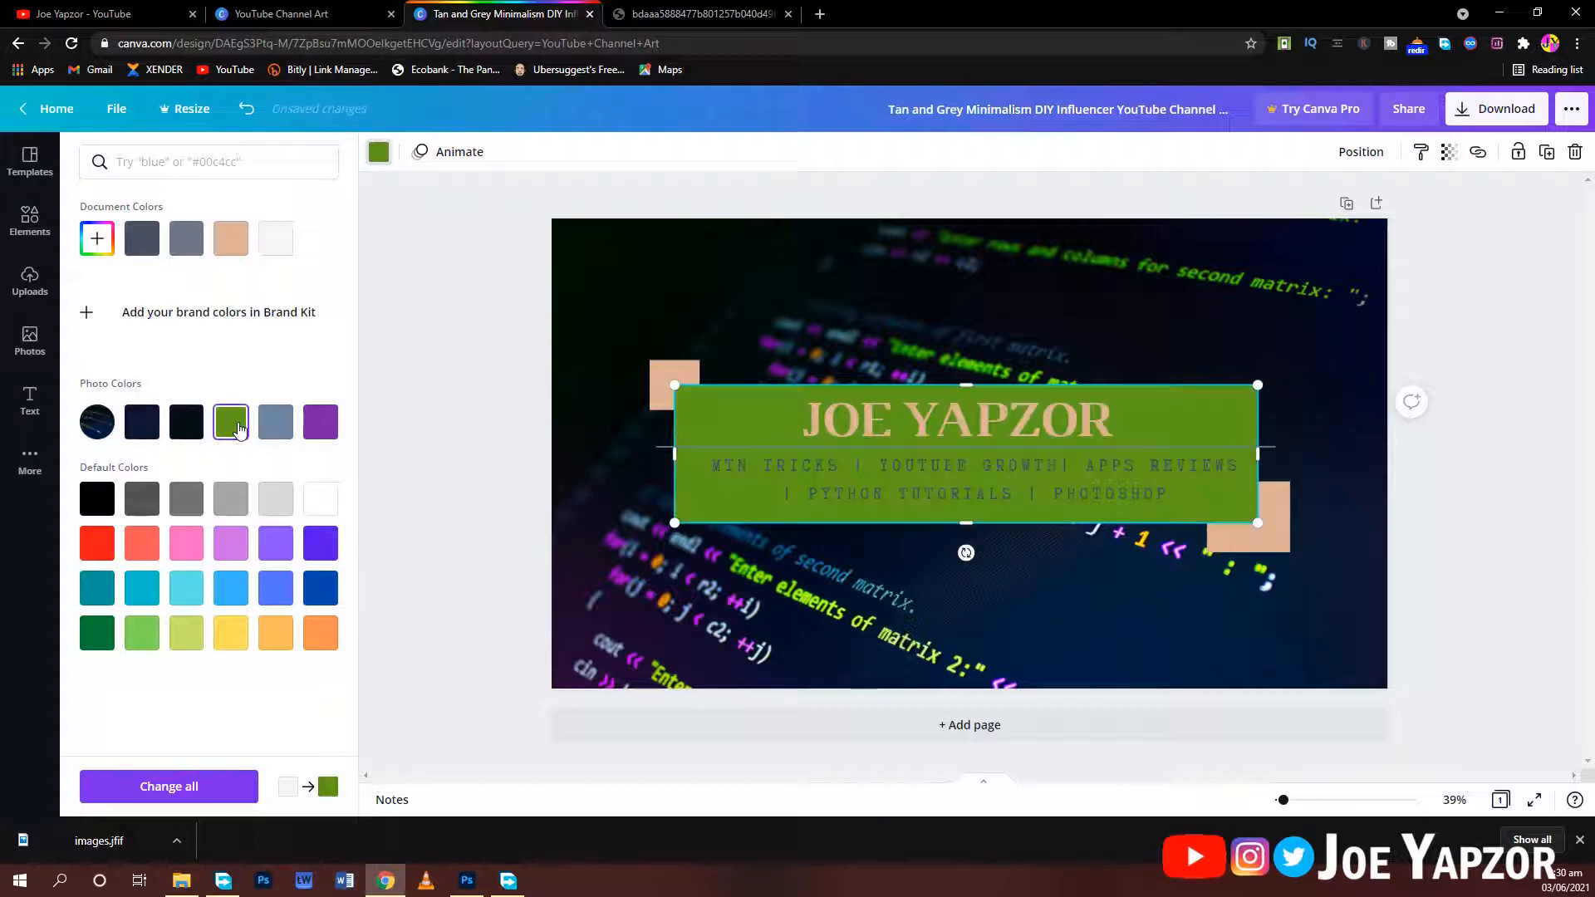
click(186, 422)
Step: Set the banner title's text color to the off-white document color
click(973, 419)
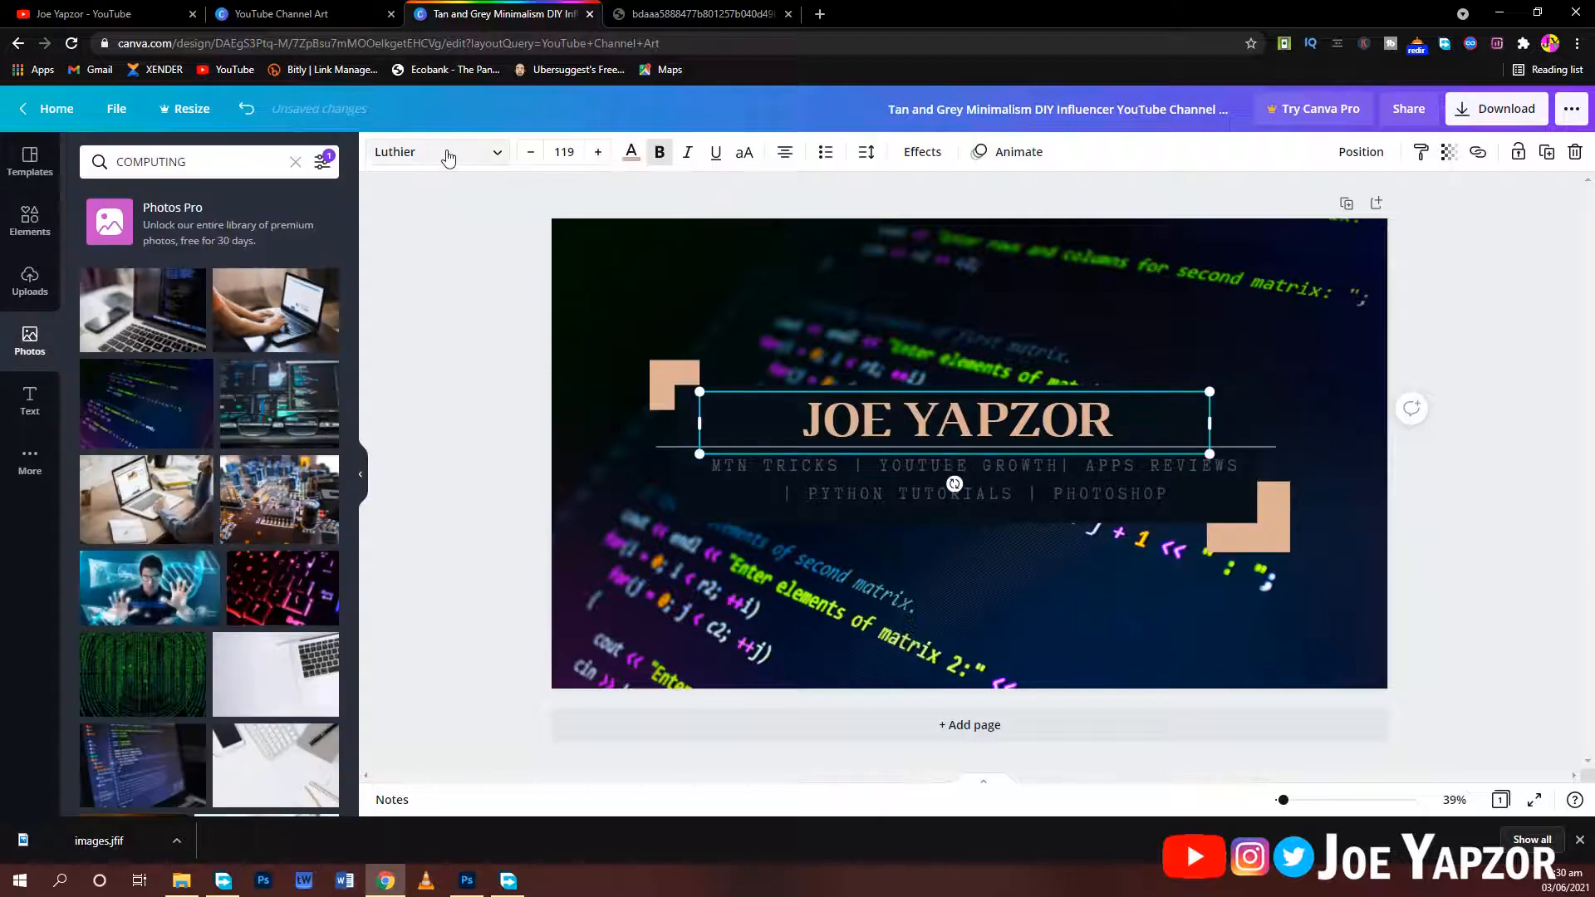
click(633, 155)
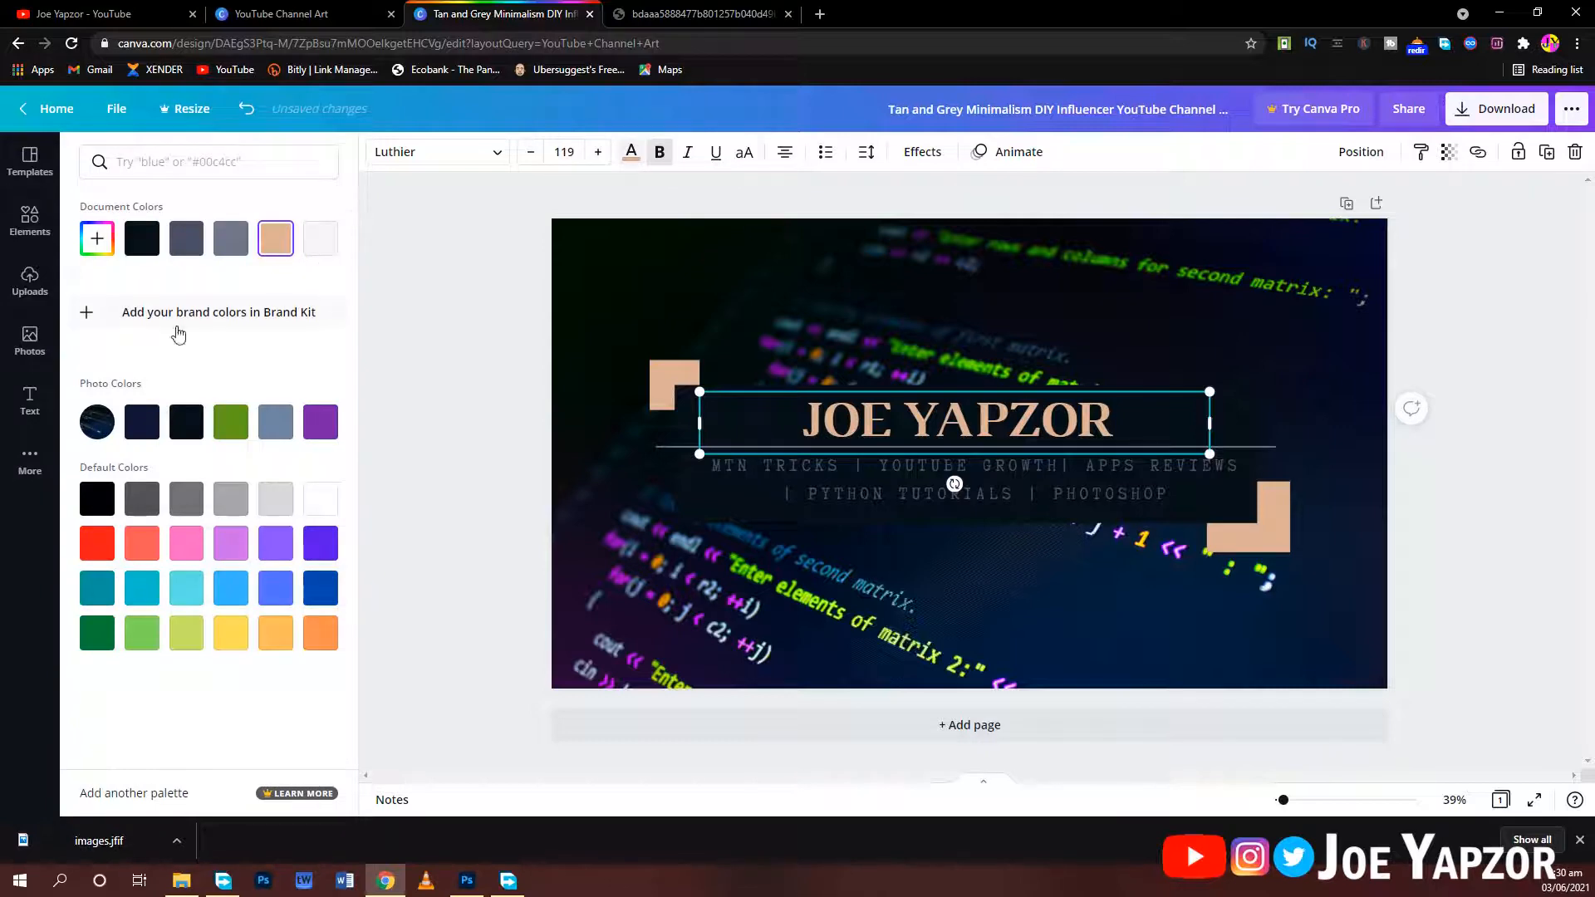
click(324, 246)
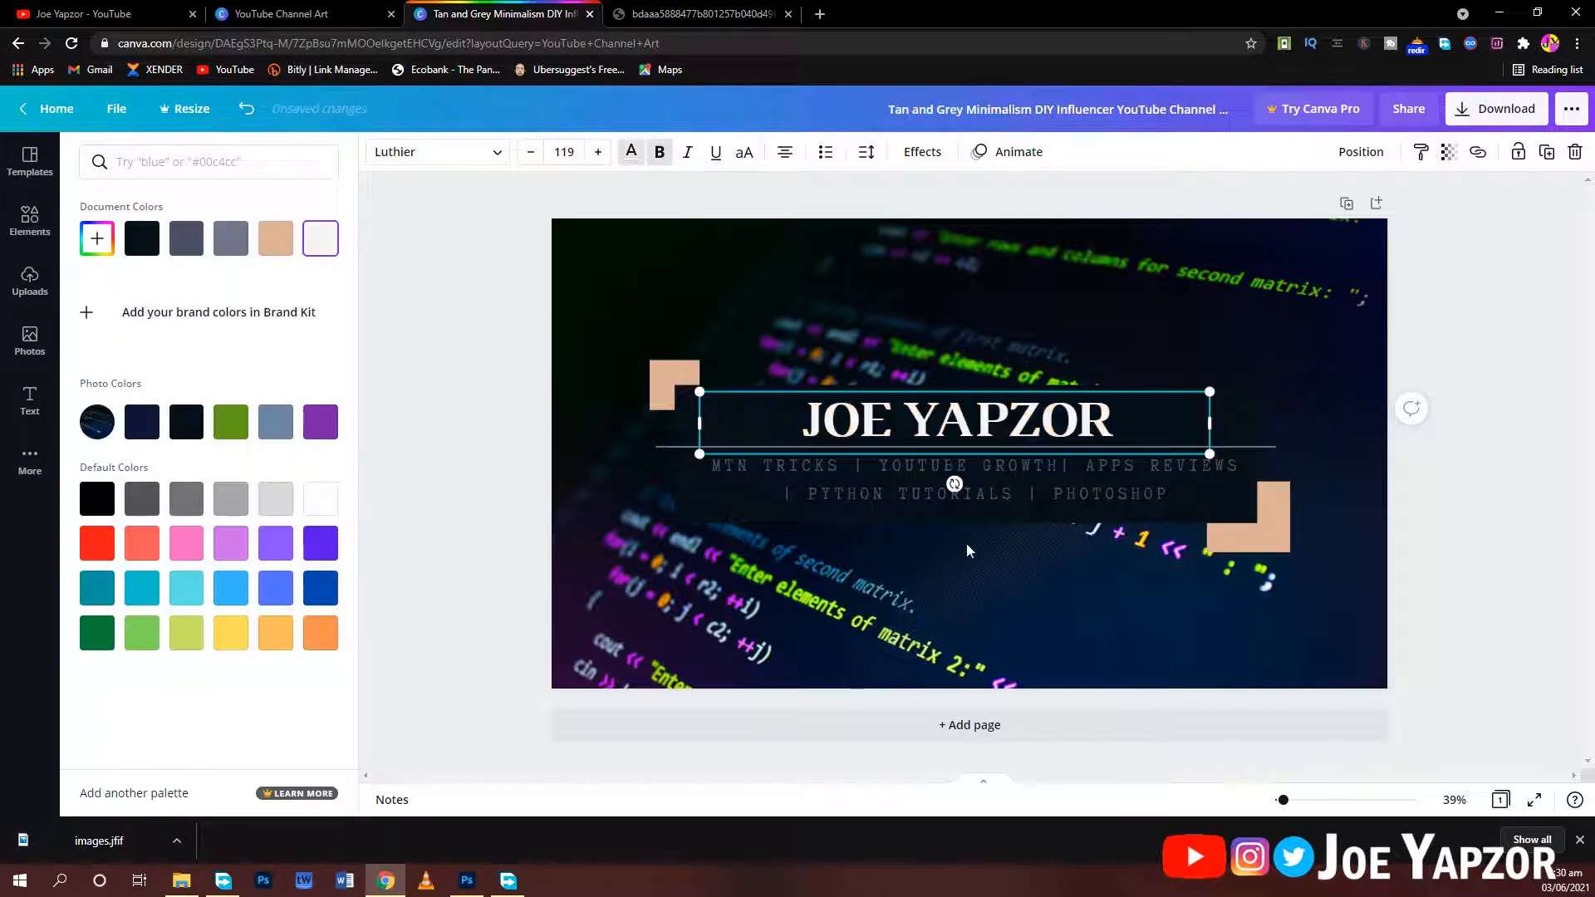
Step: Try off-white and red on the two-line tagline, and settle on yellow as its text color
click(854, 491)
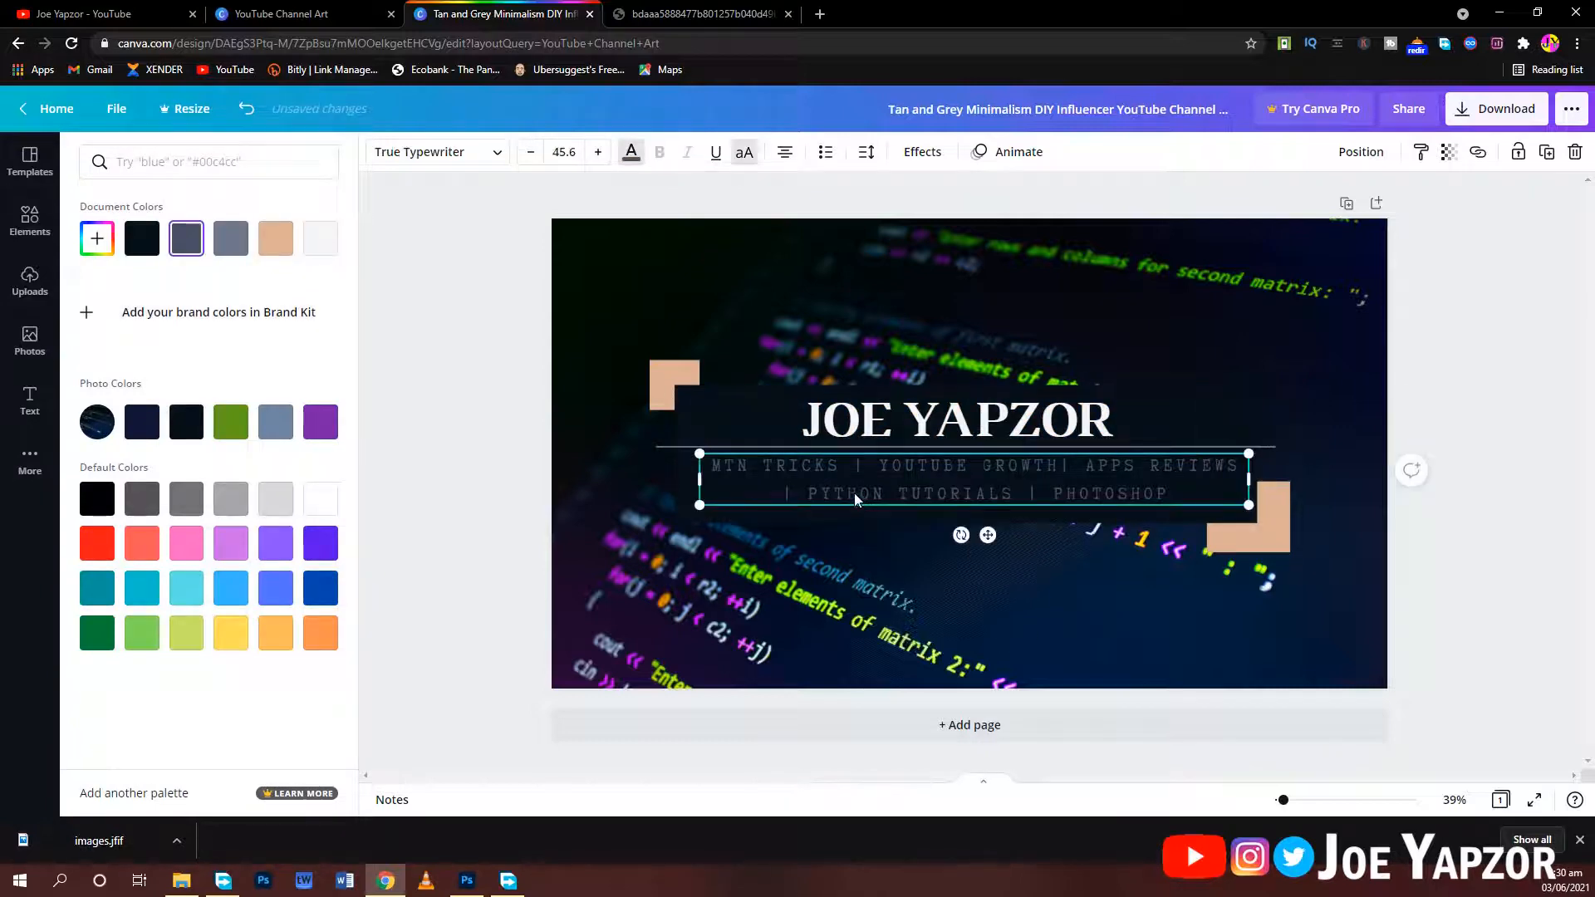
click(633, 153)
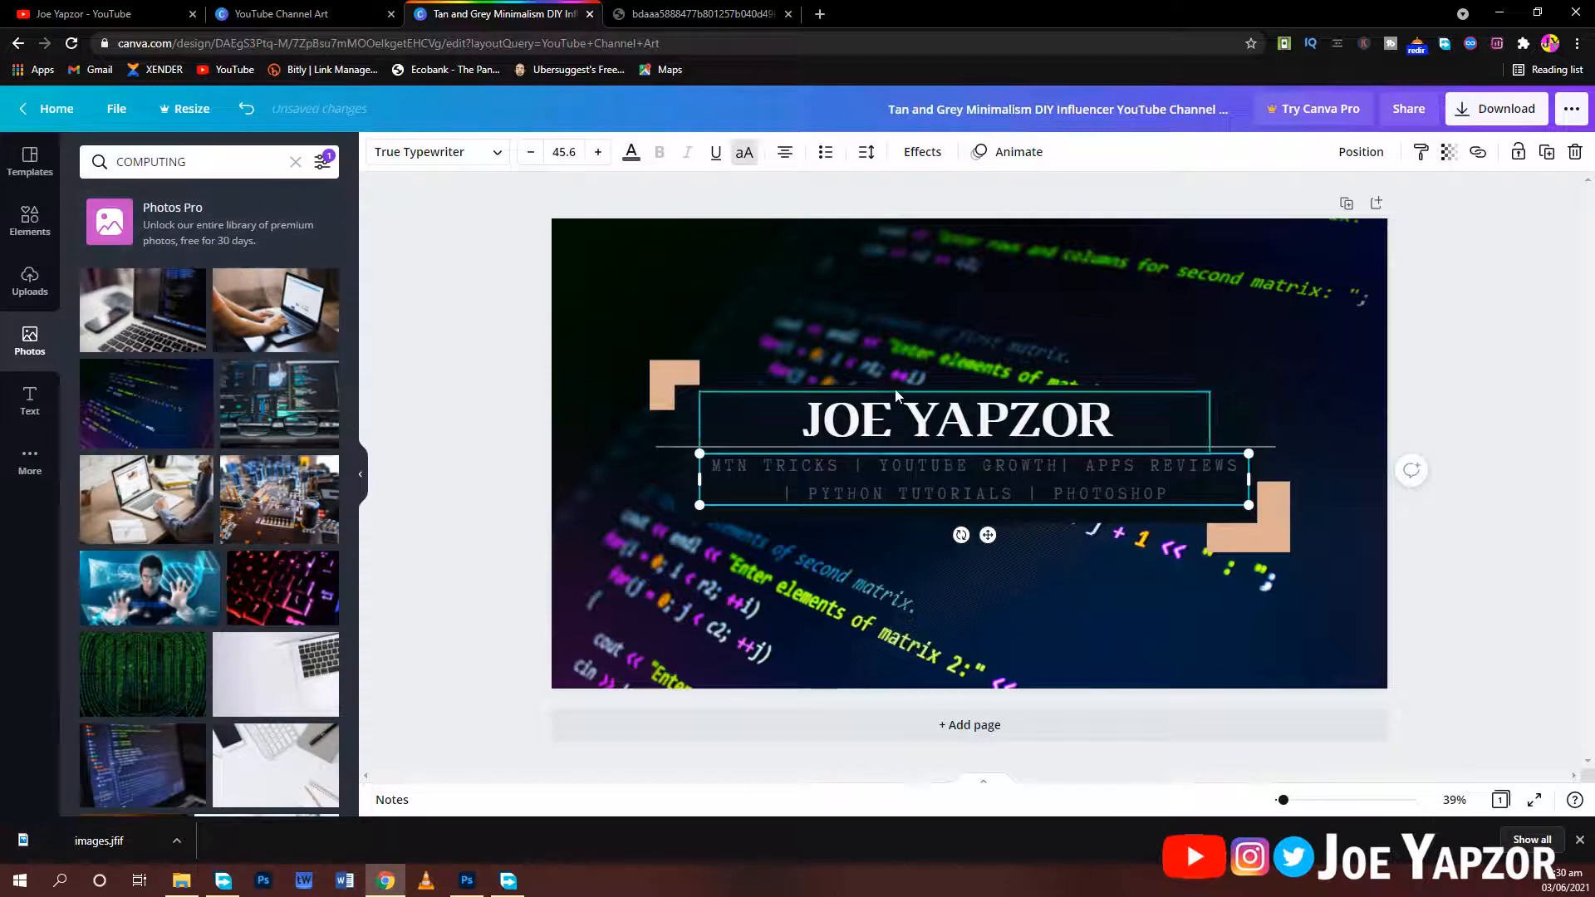
click(631, 154)
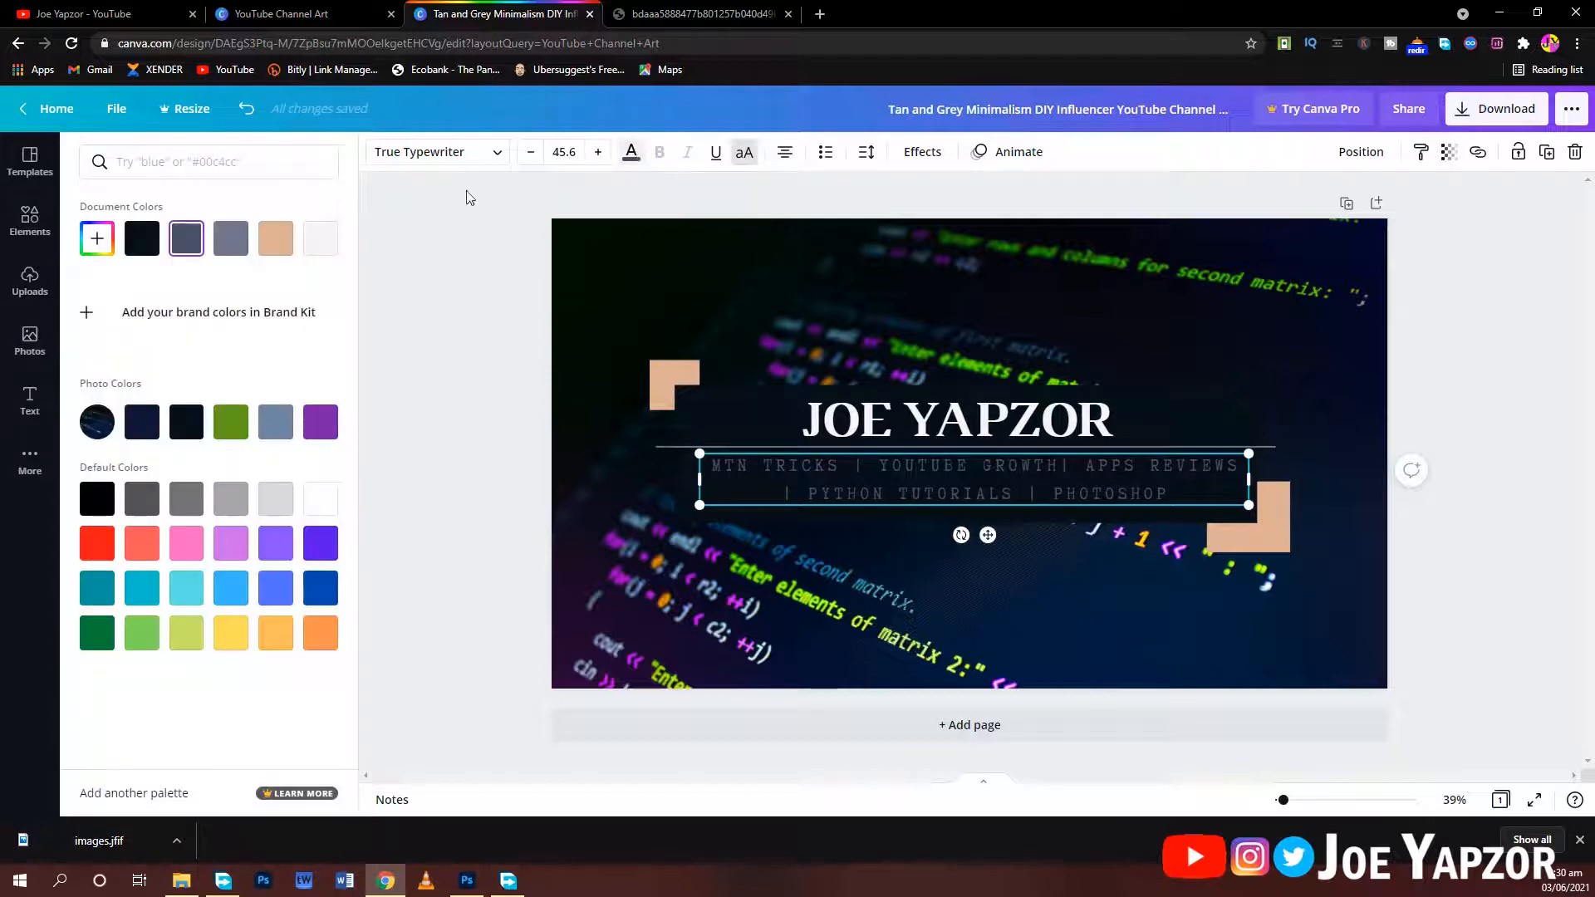
click(319, 247)
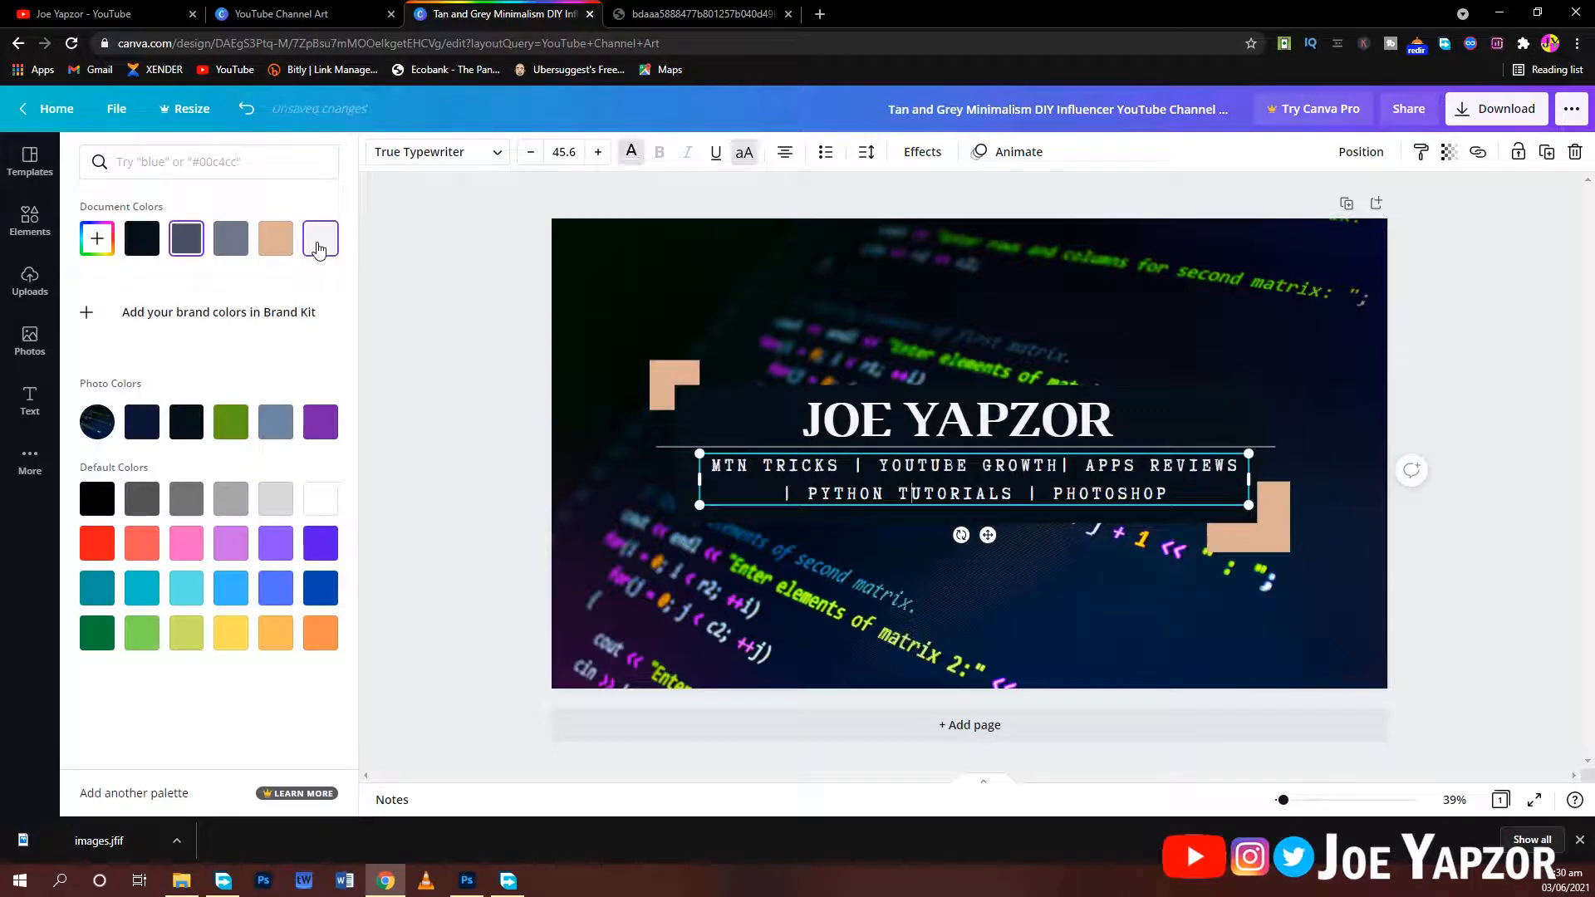
click(95, 544)
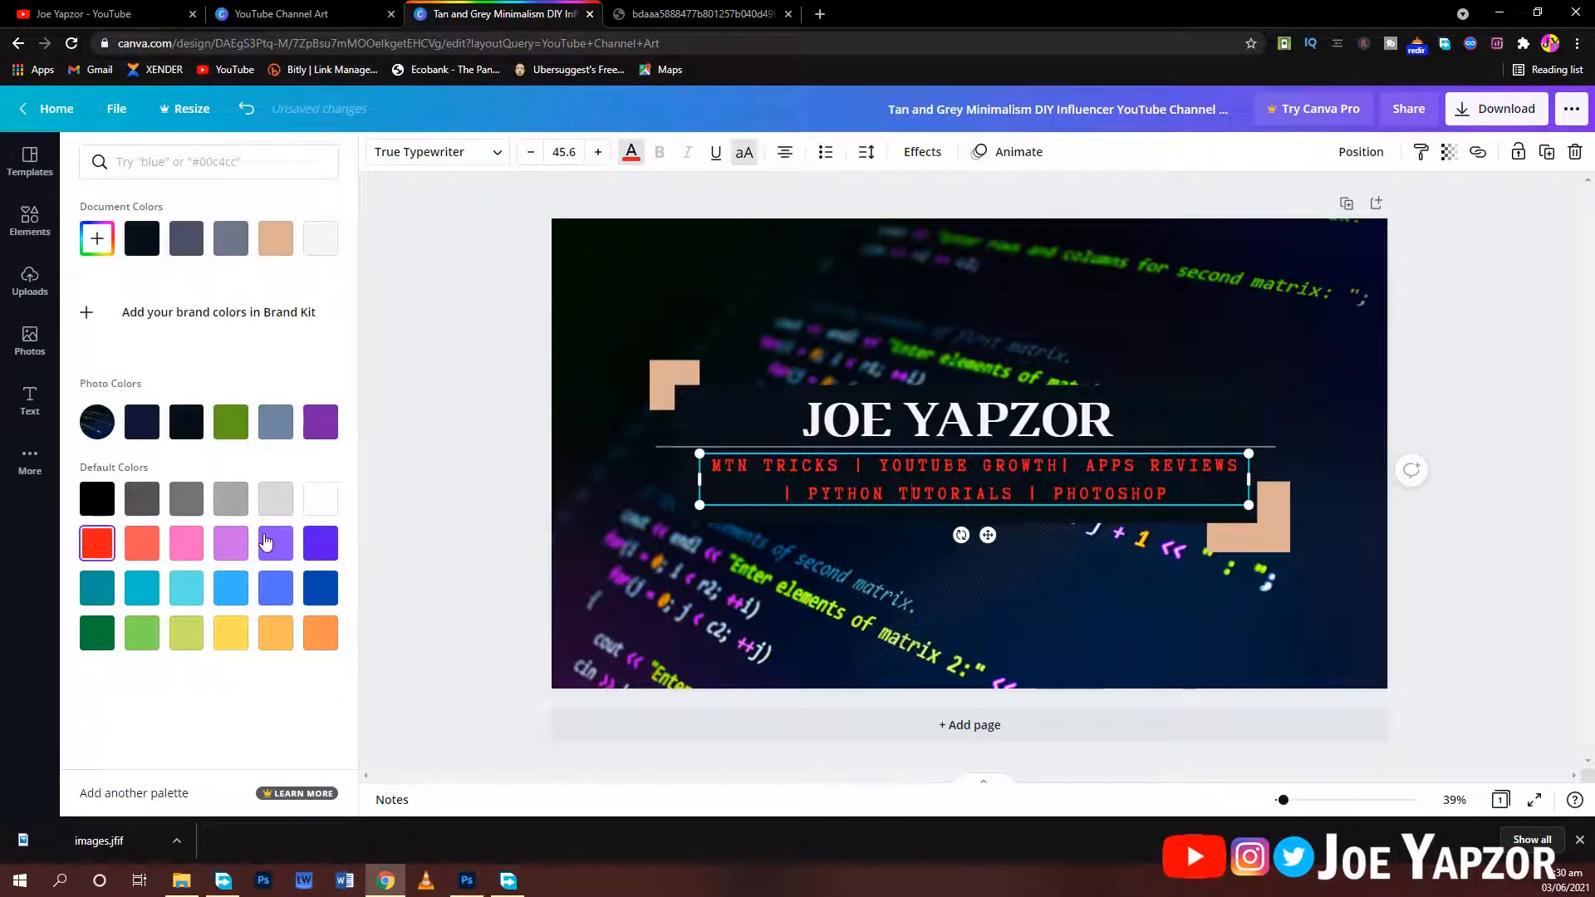
click(224, 634)
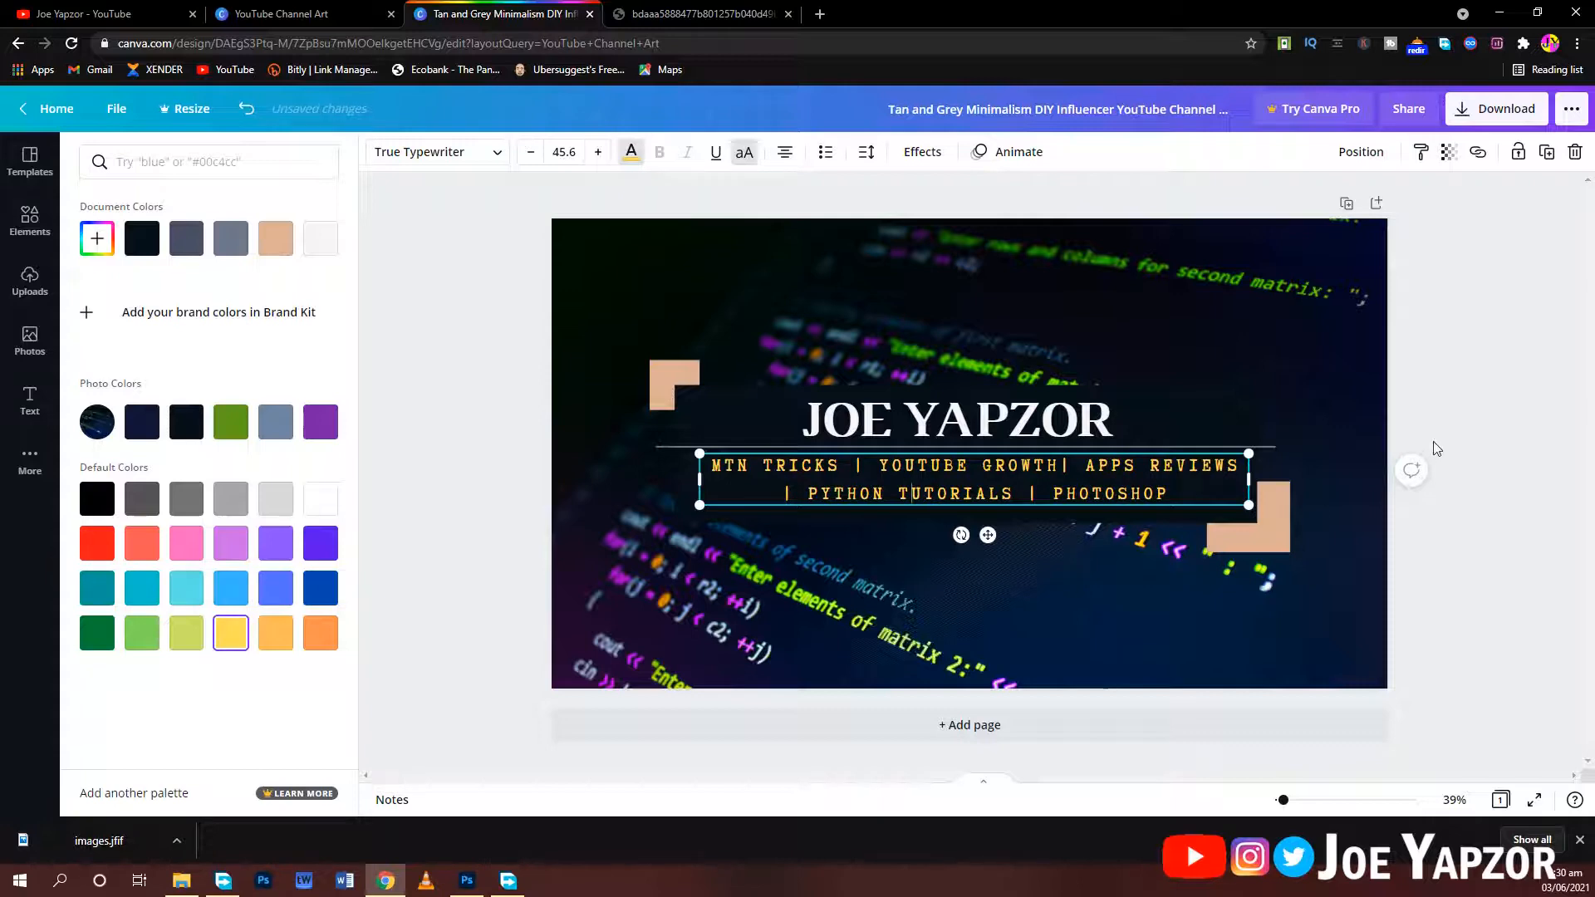
click(1477, 428)
click(1479, 427)
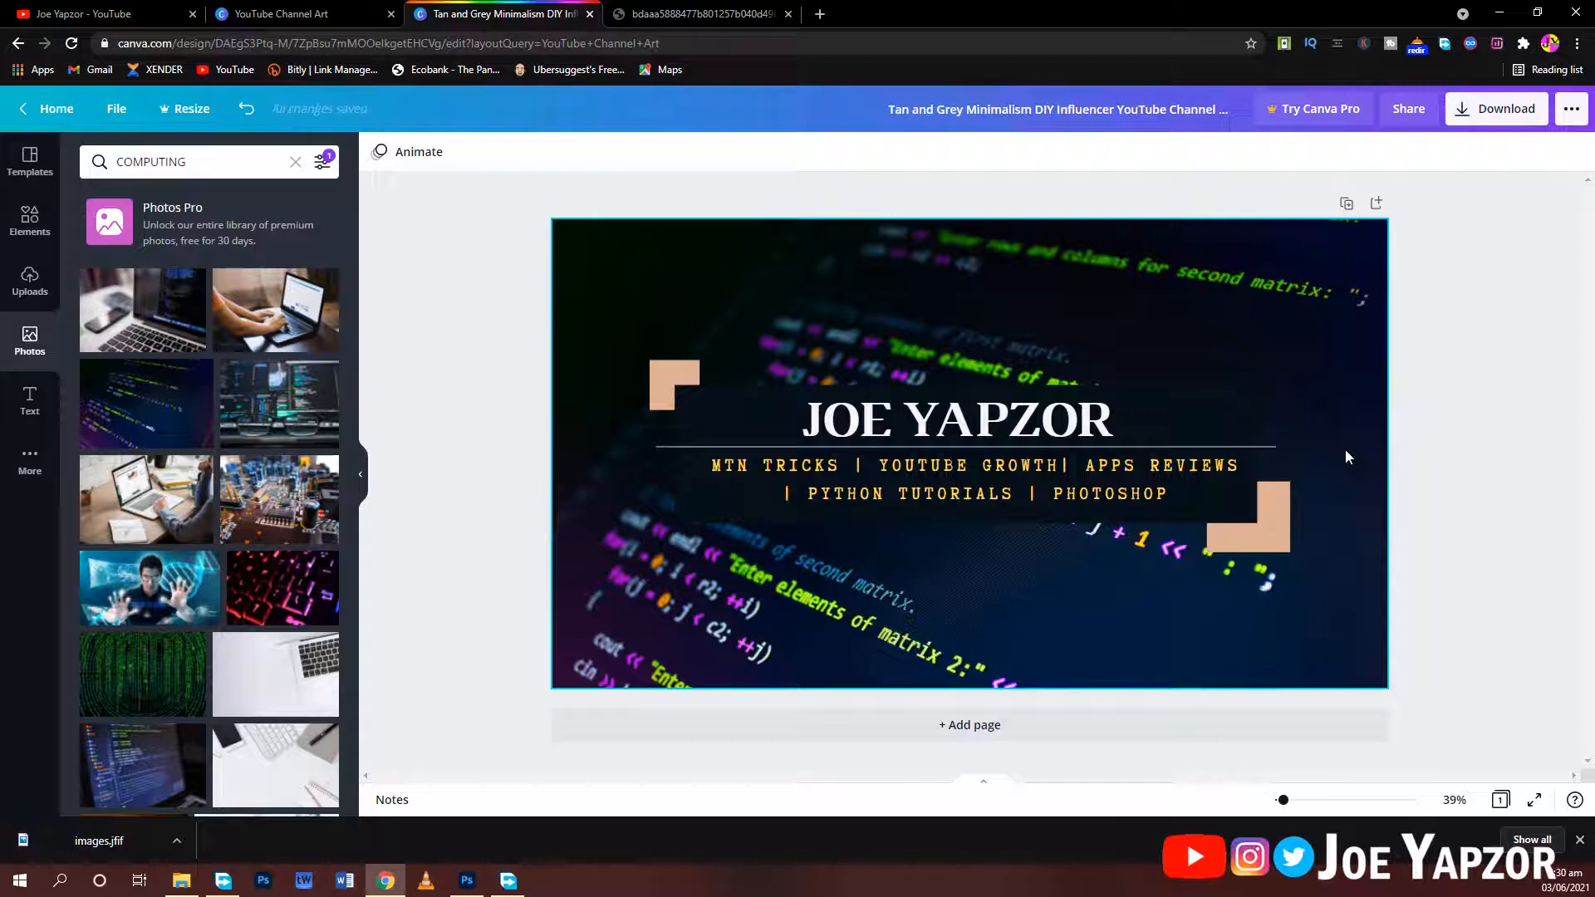
Step: Recolor both tan corner squares of the text panel coral red (#ff5757)
click(670, 387)
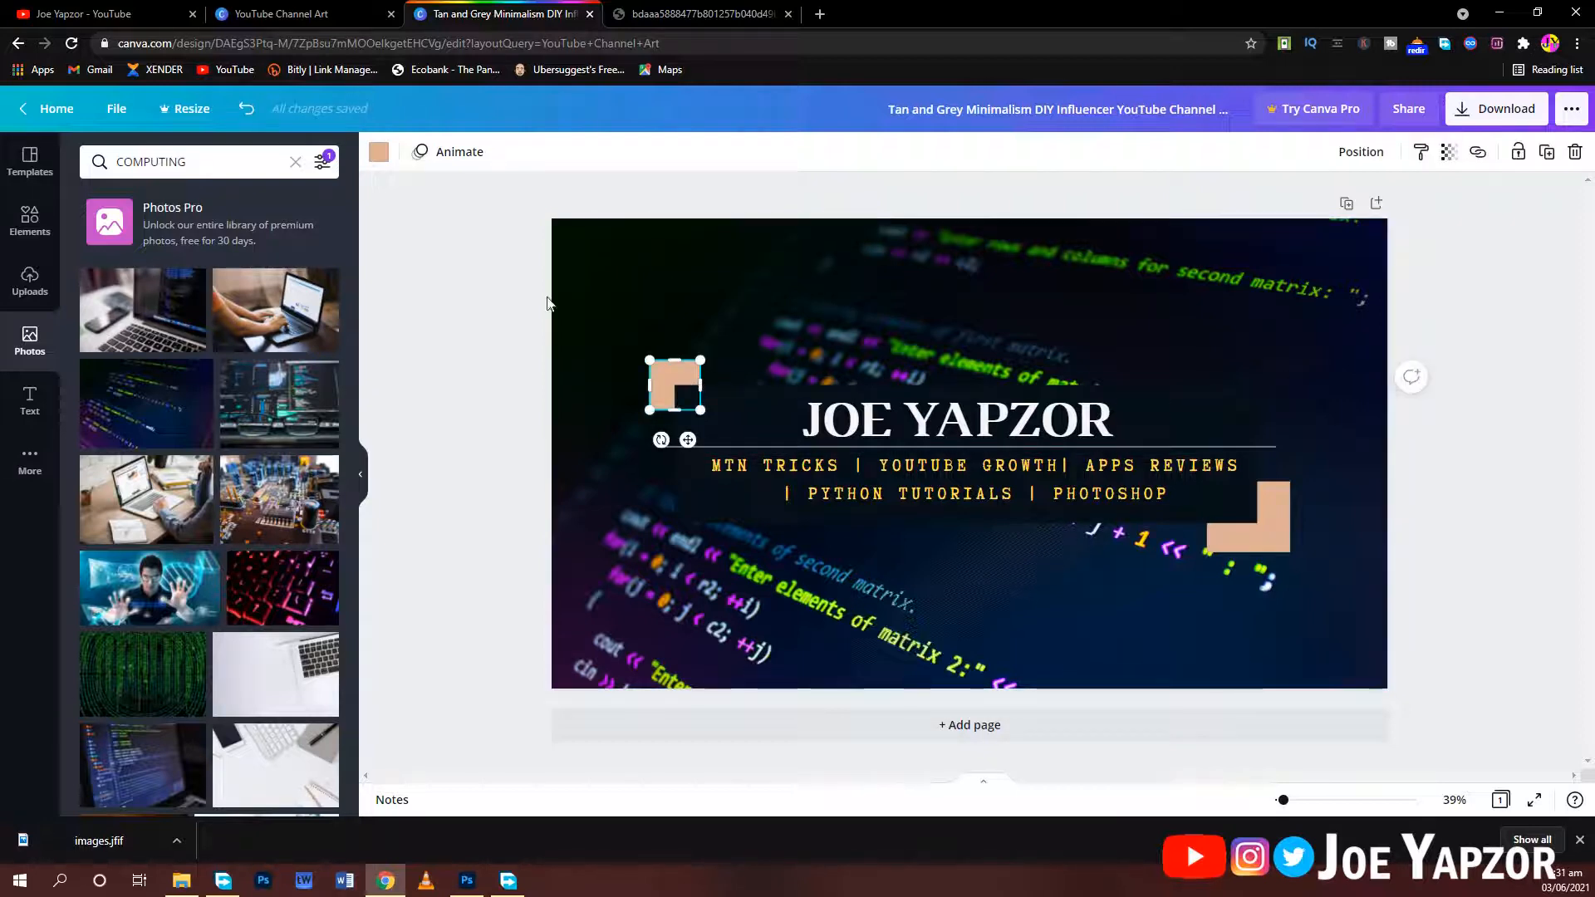
click(380, 158)
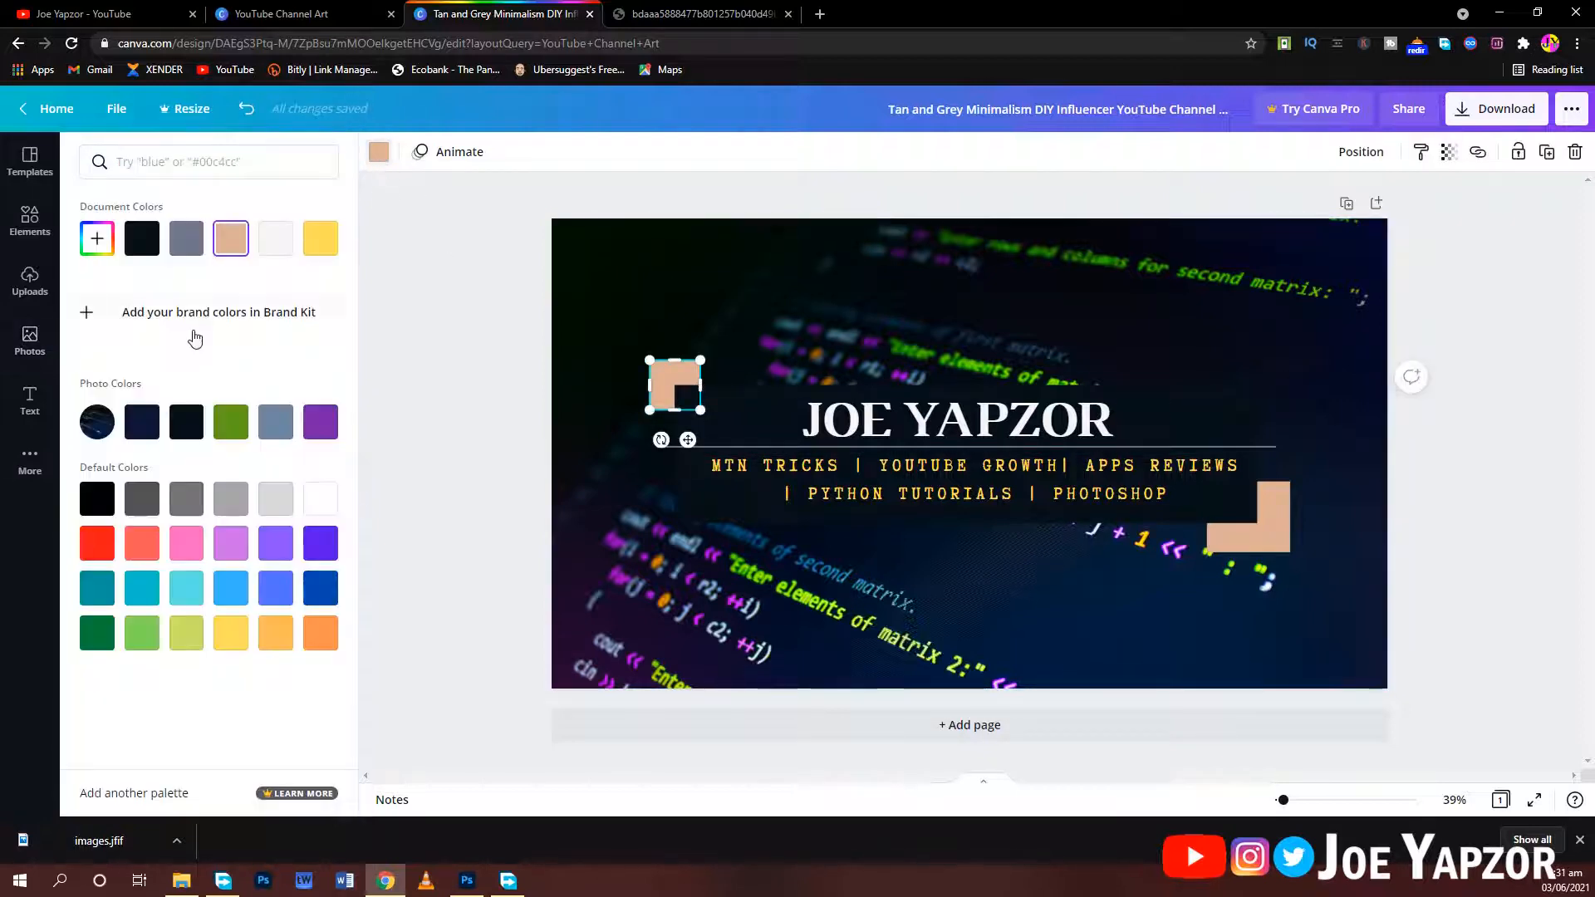
click(141, 543)
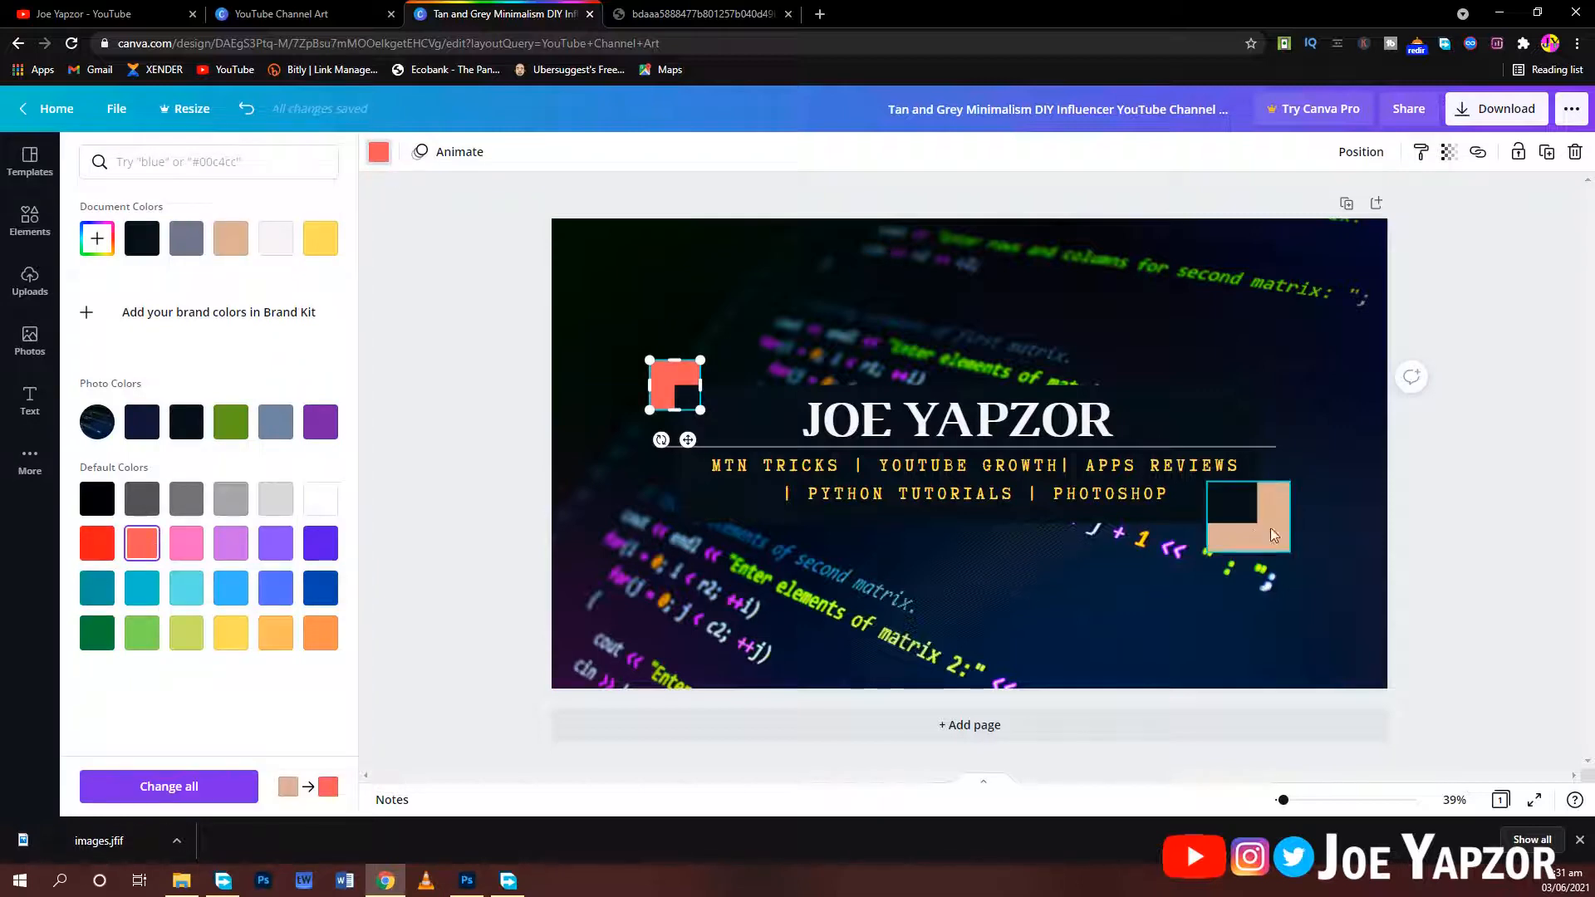
click(1281, 543)
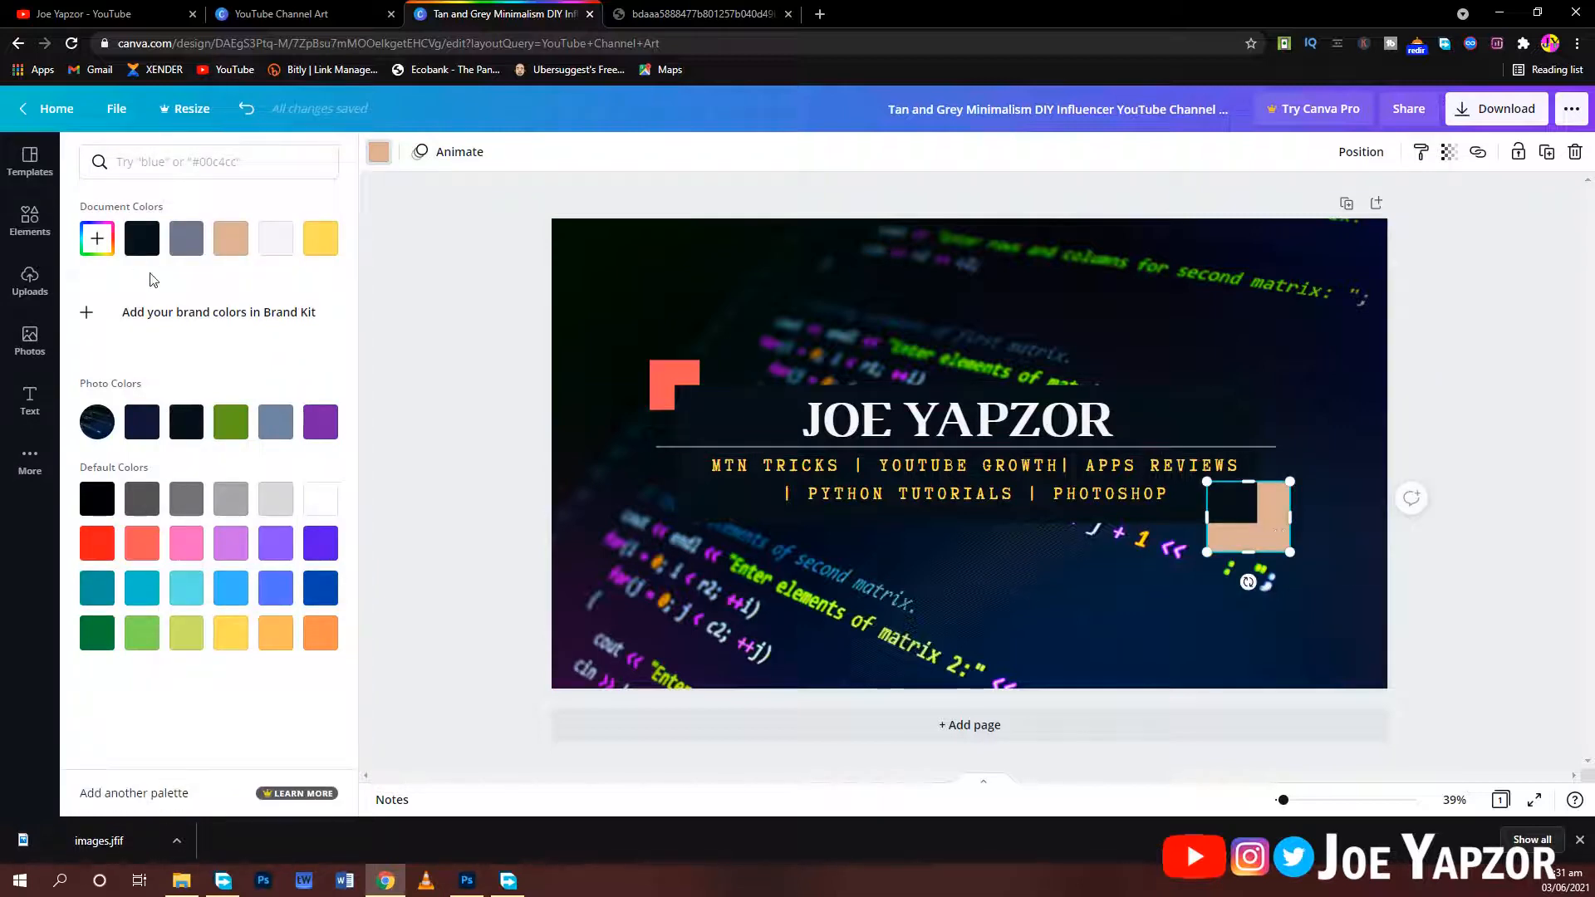
click(113, 546)
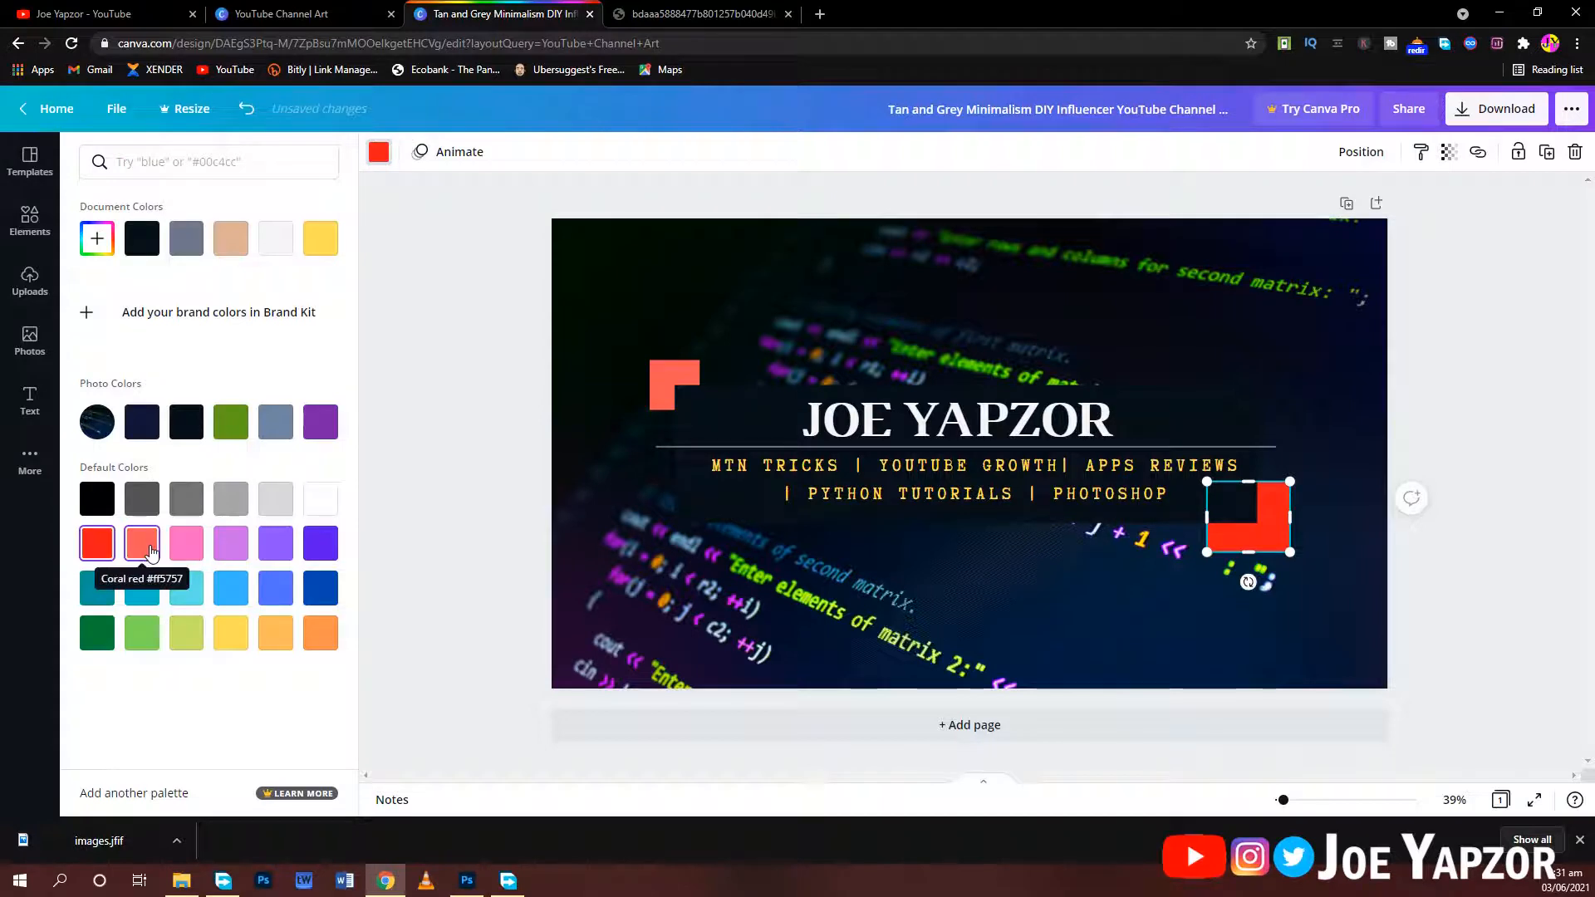
click(151, 550)
click(1574, 391)
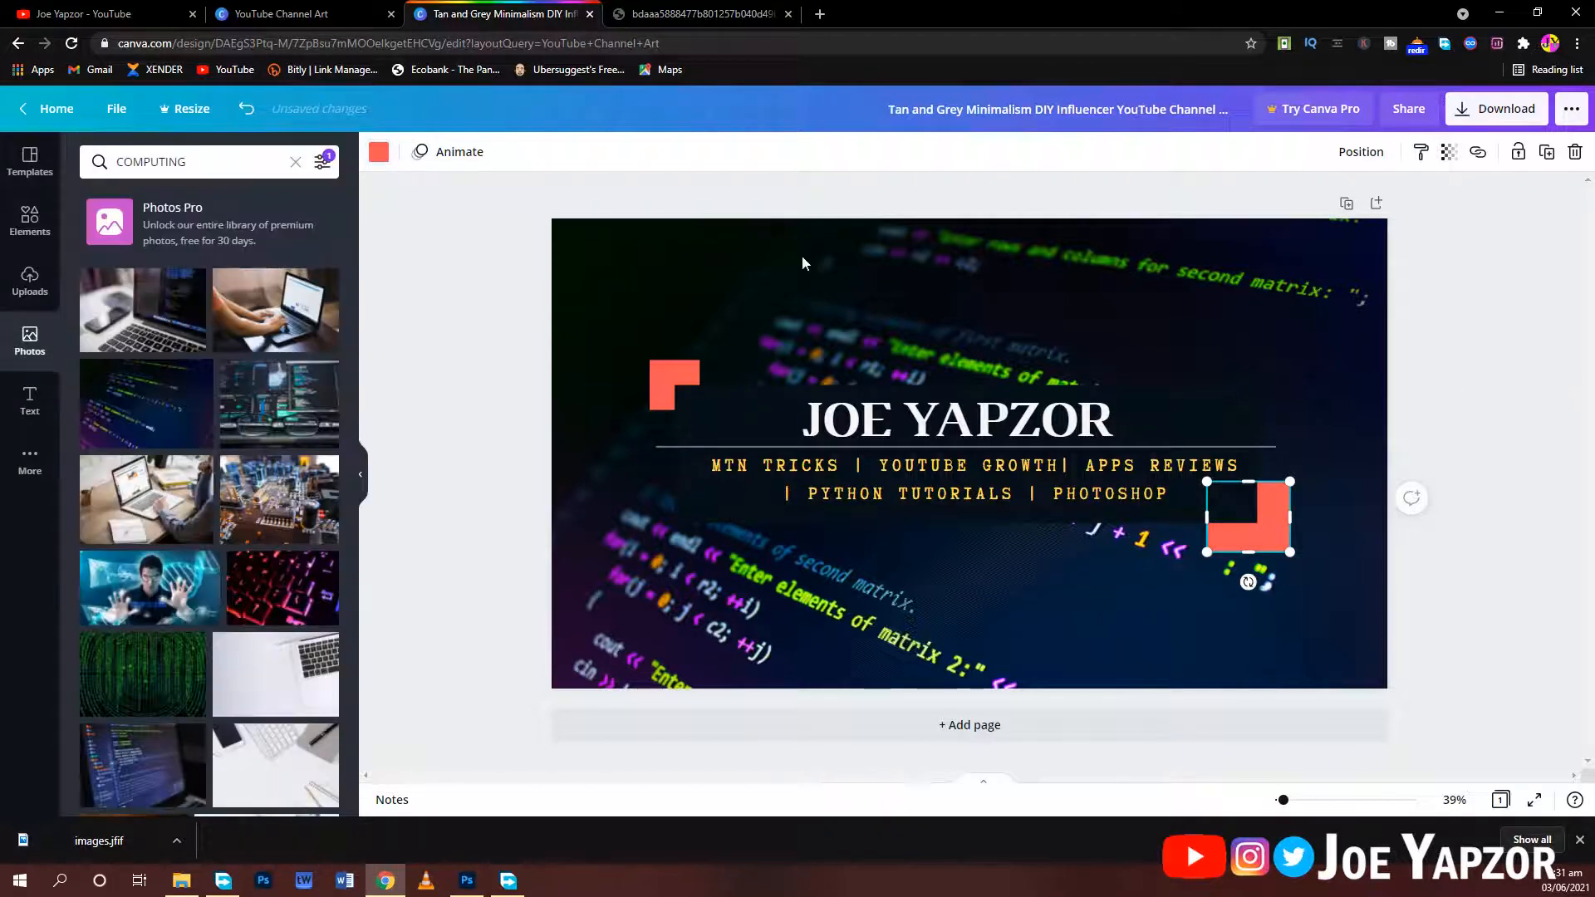
Step: Download the finished banner as a PNG file
click(1496, 109)
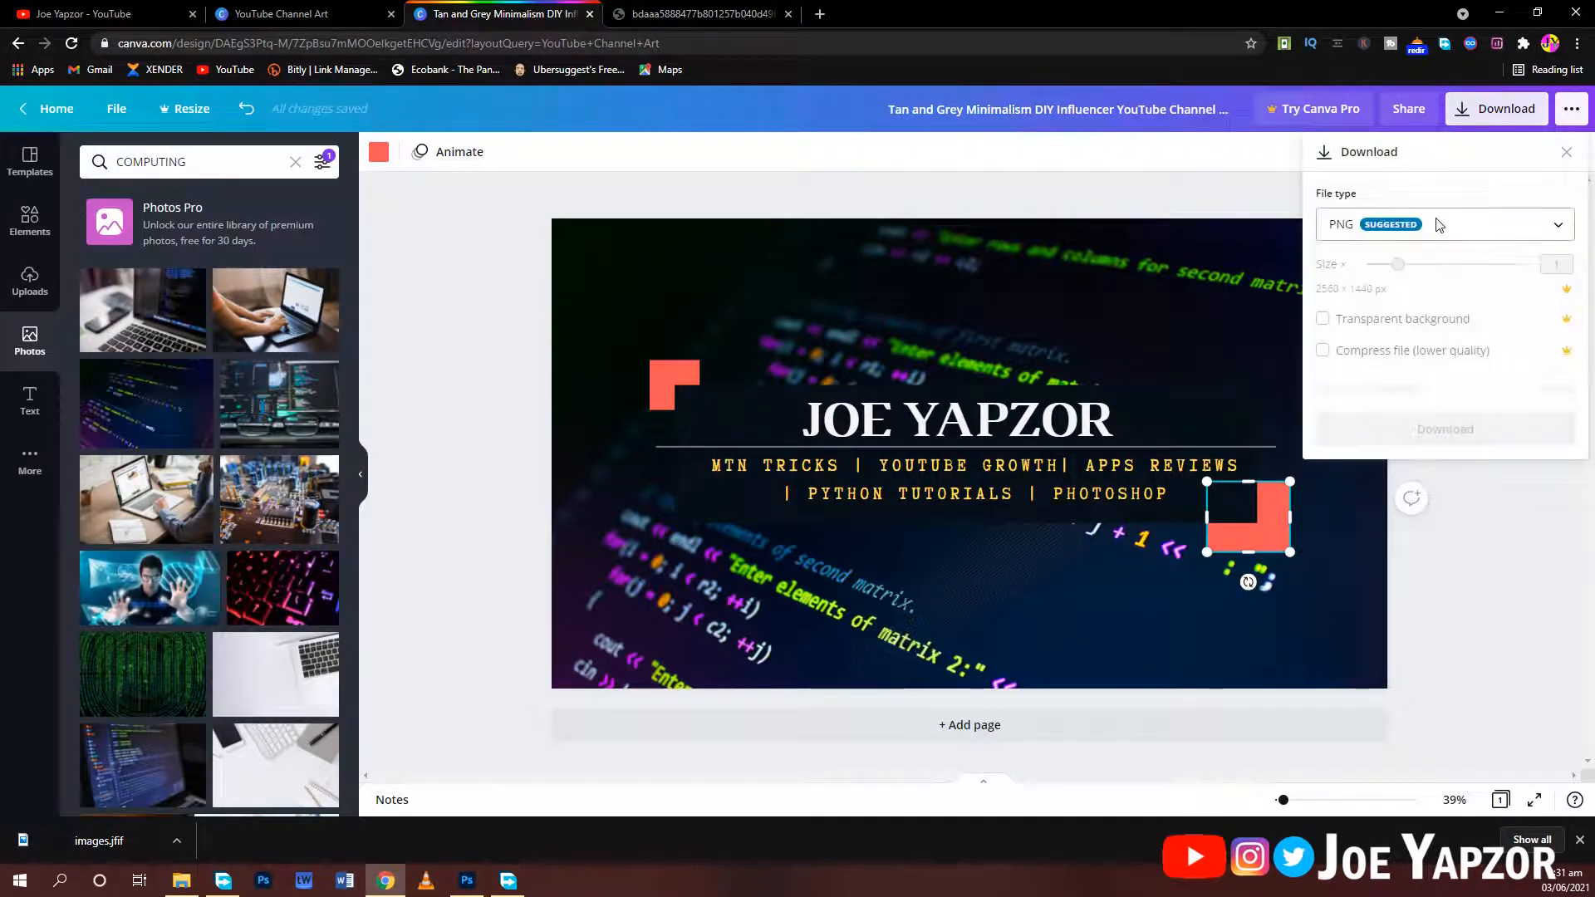
click(1412, 392)
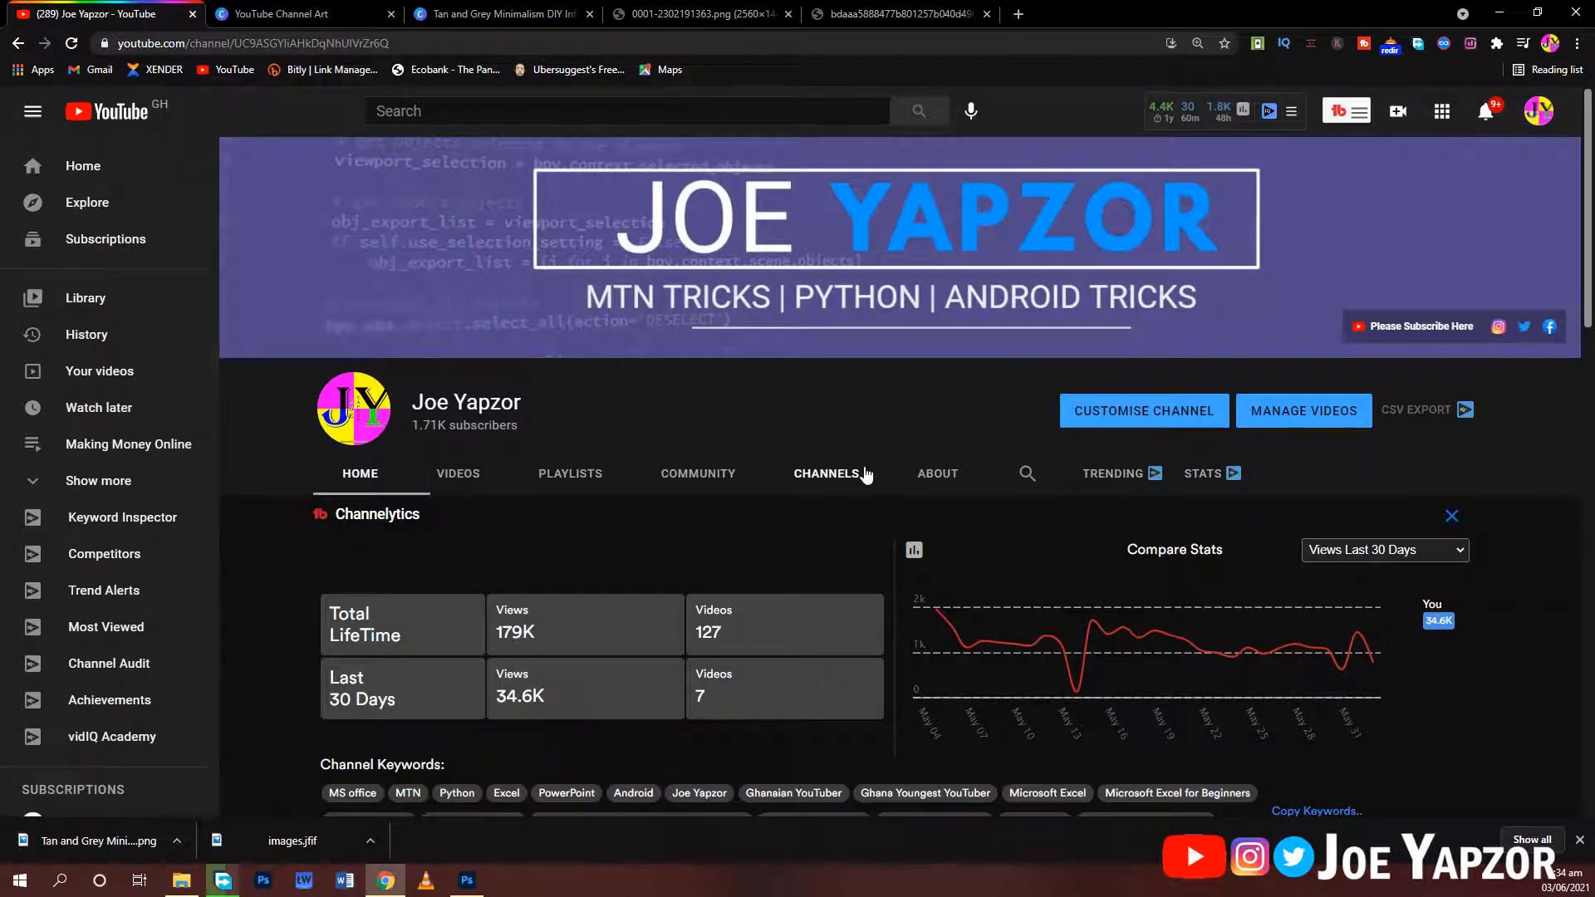
Step: Open the branding settings from the YouTube channel's banner and start replacing the banner image
mouse_move(1498, 202)
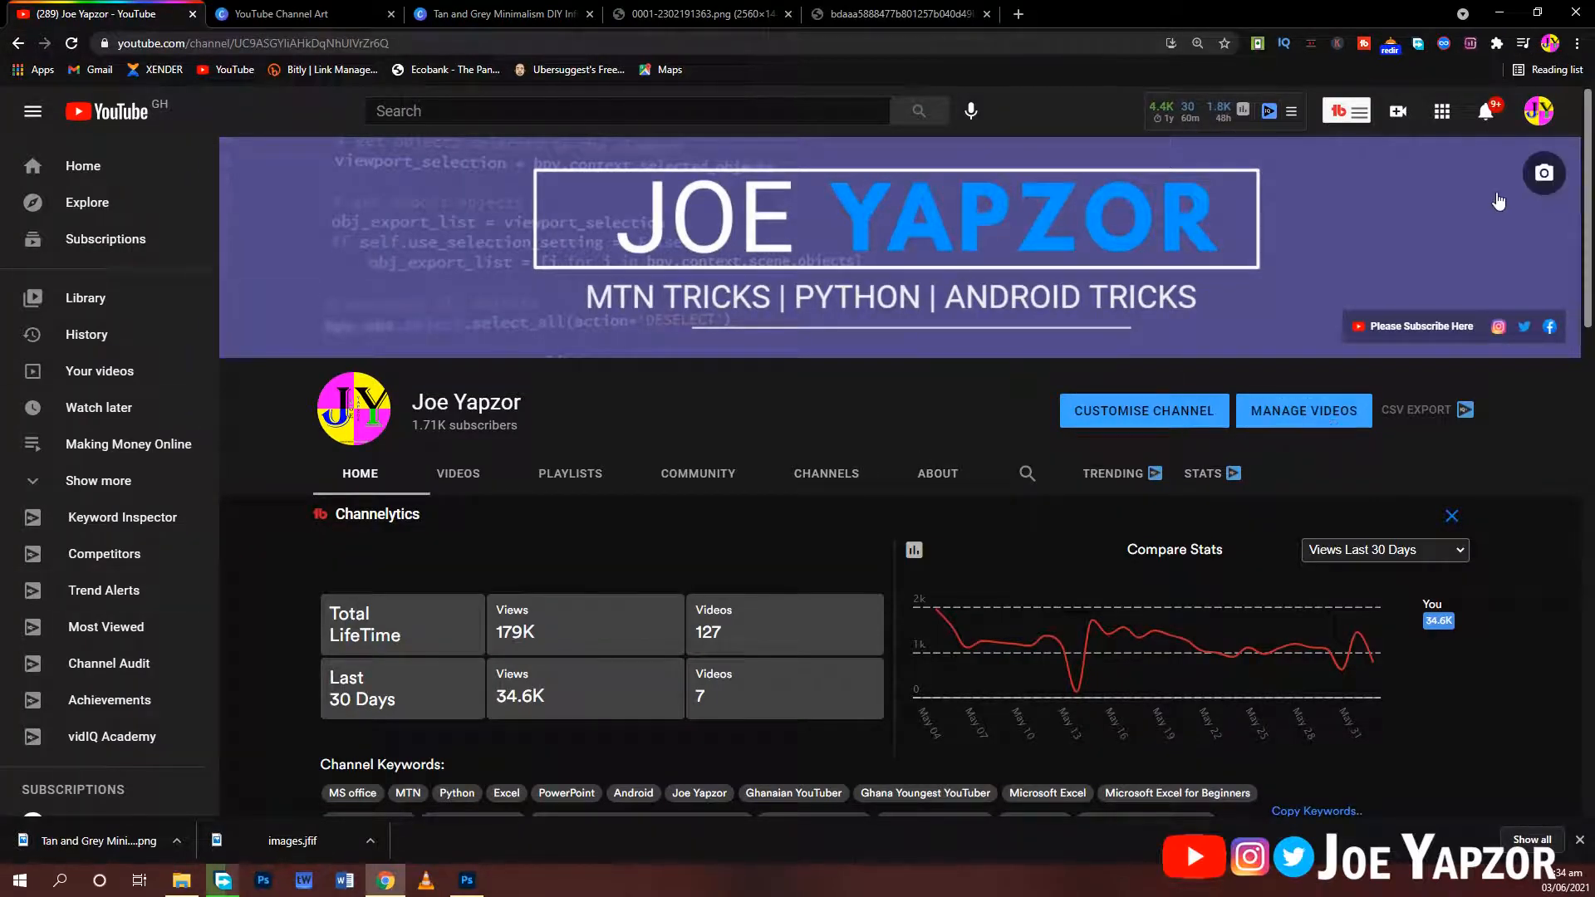
click(1548, 183)
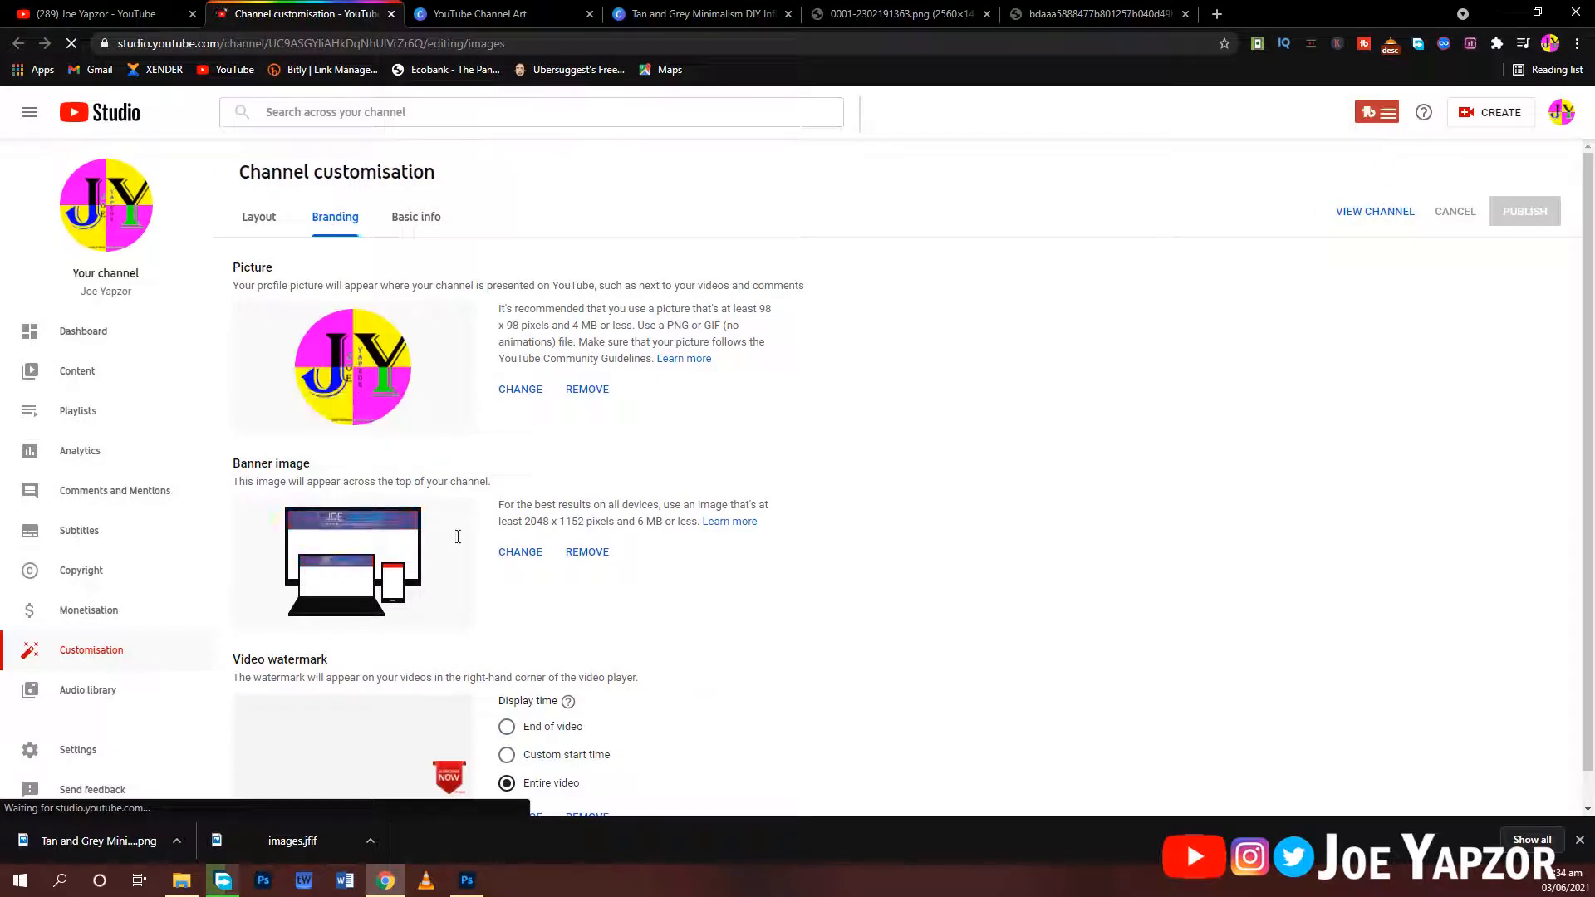
click(526, 563)
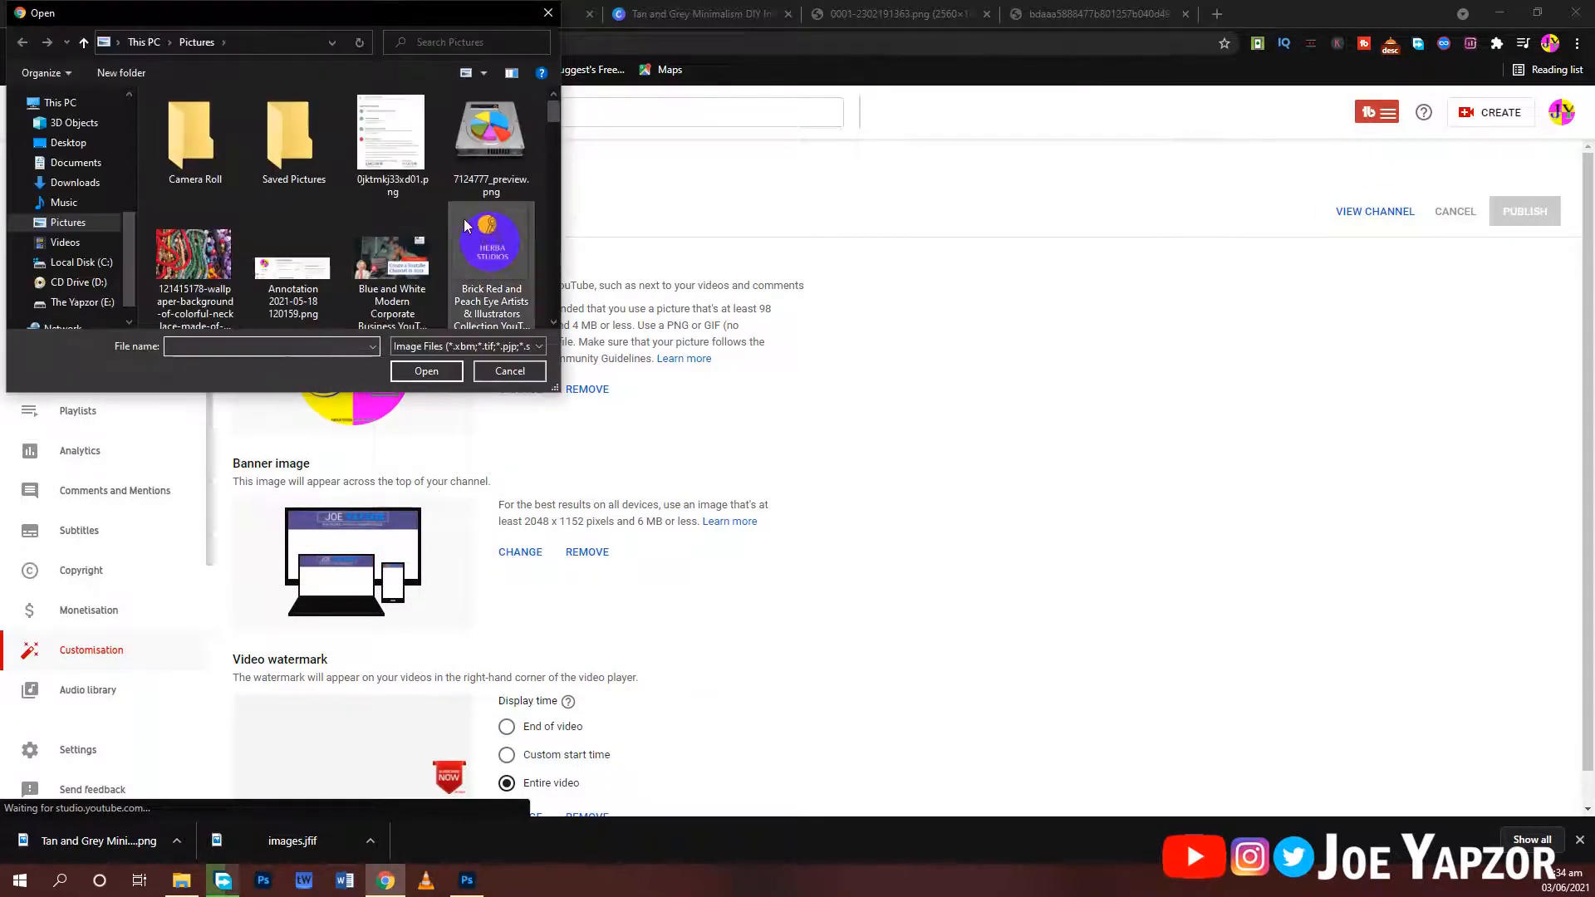
Step: Load the downloaded "Tan and Grey Minimalism DIY Influencer YouTube" channel art PNG from the Pictures folder as the new banner image
scroll(473, 246, down, 5)
scroll(461, 252, down, 5)
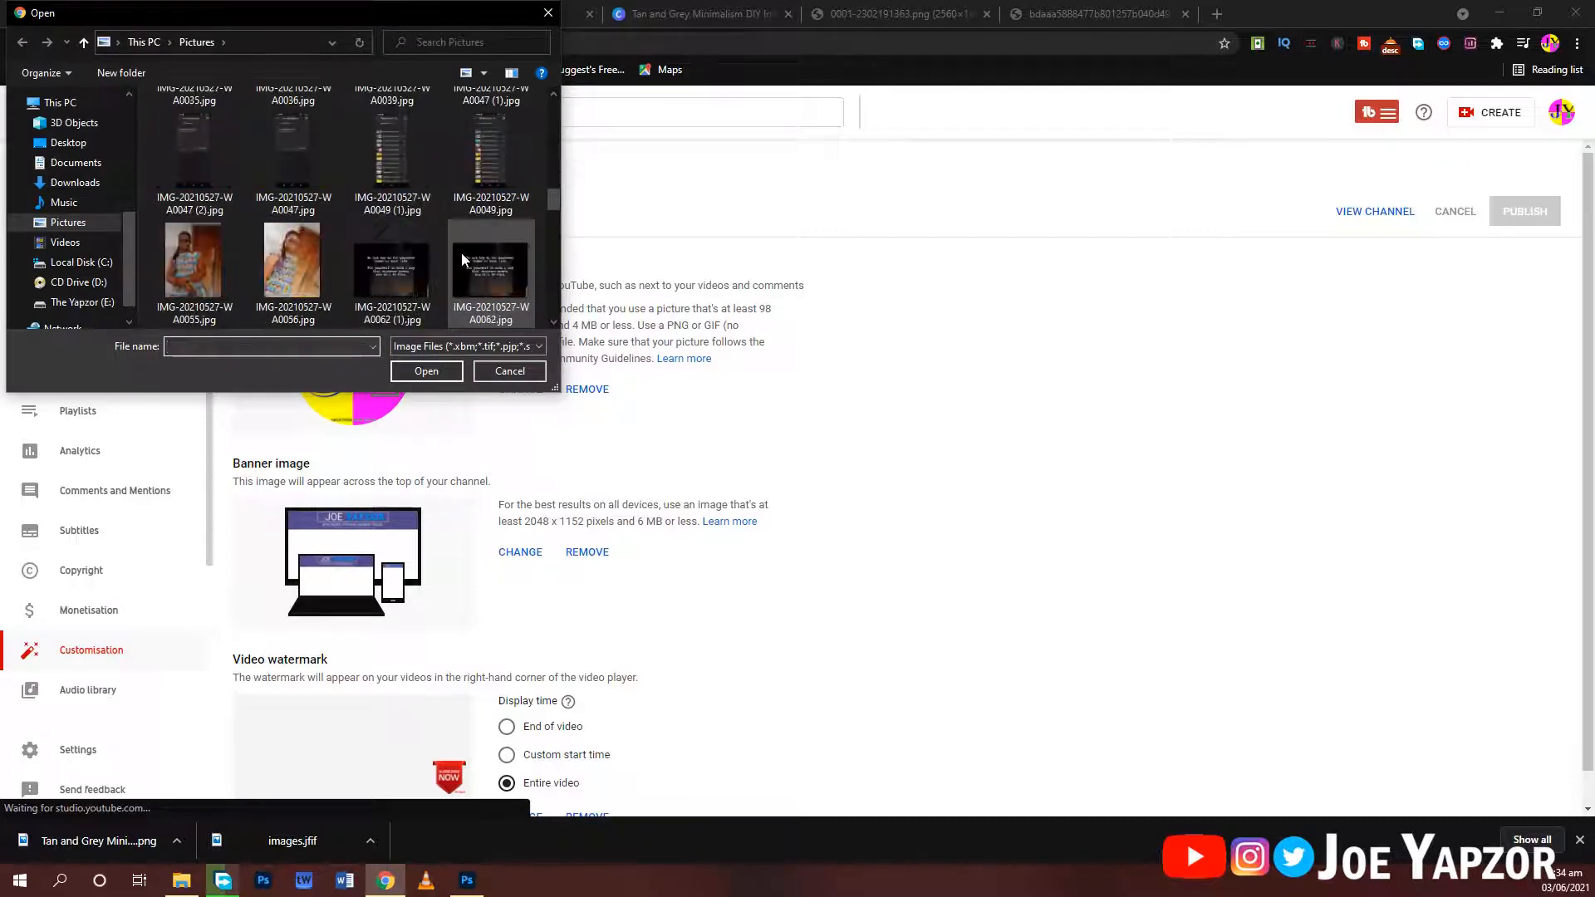
scroll(461, 252, up, 1)
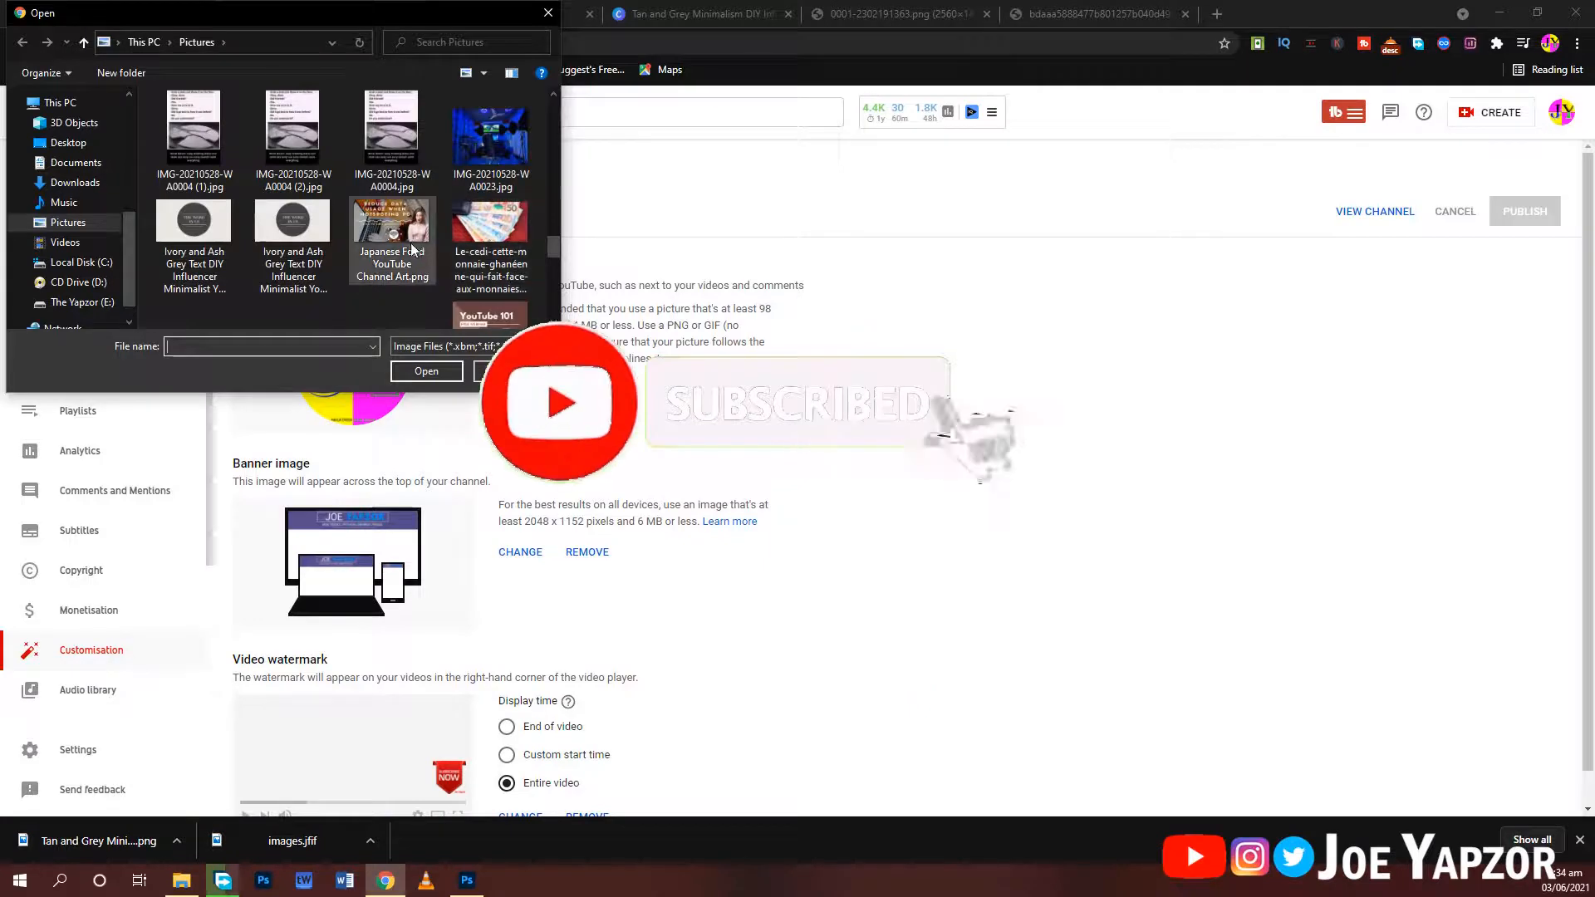
scroll(410, 242, down, 3)
scroll(344, 252, down, 3)
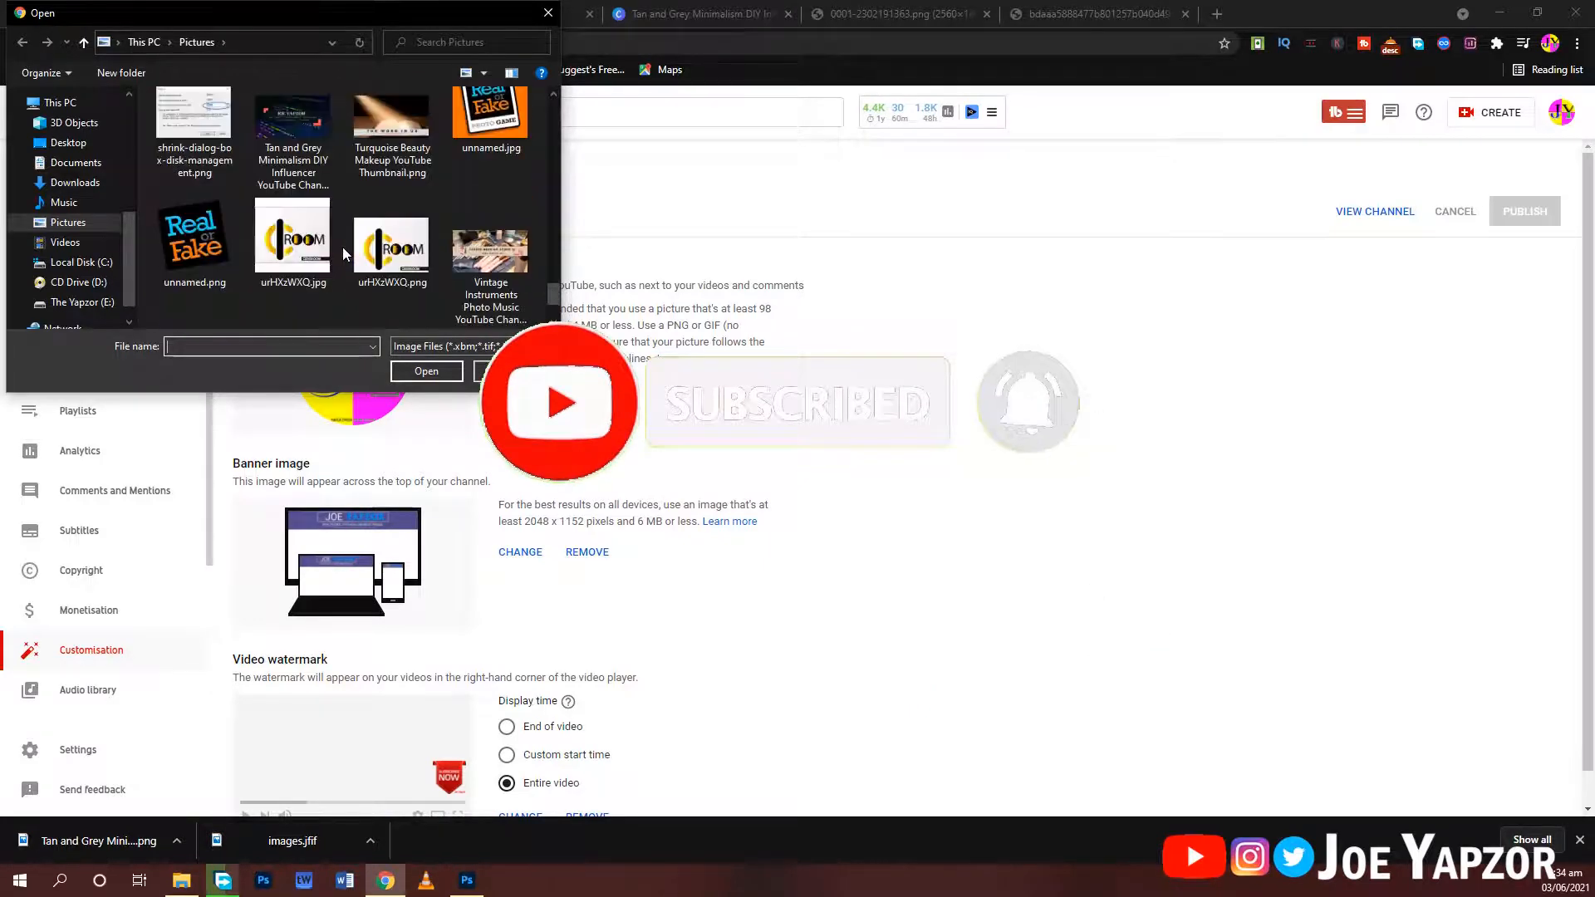
scroll(344, 252, up, 1)
scroll(344, 252, up, 3)
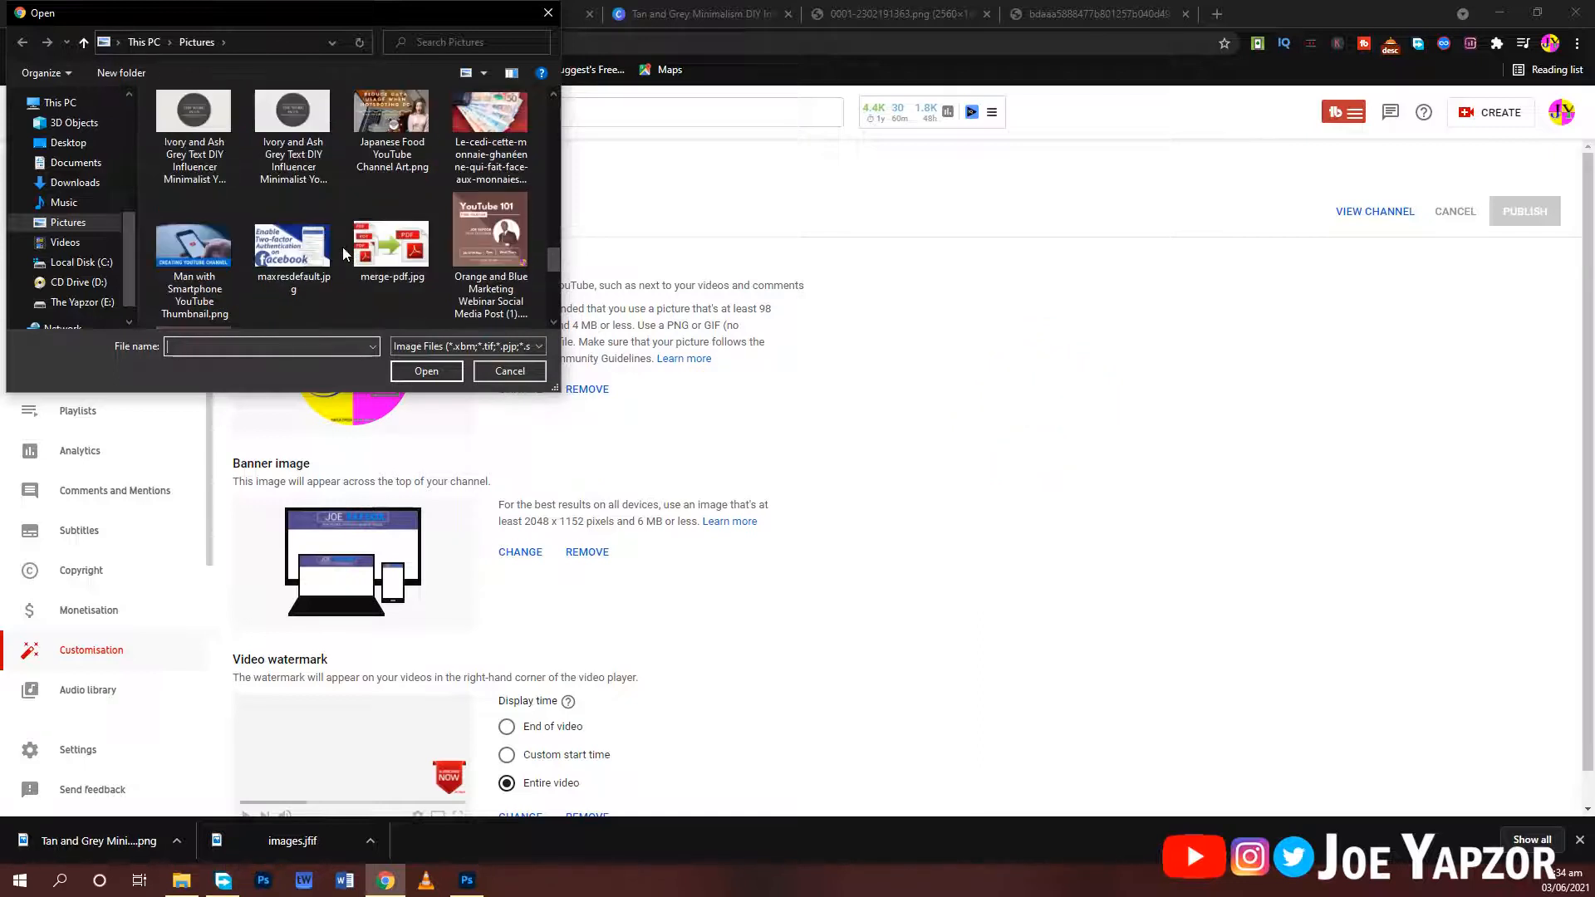
scroll(342, 246, down, 3)
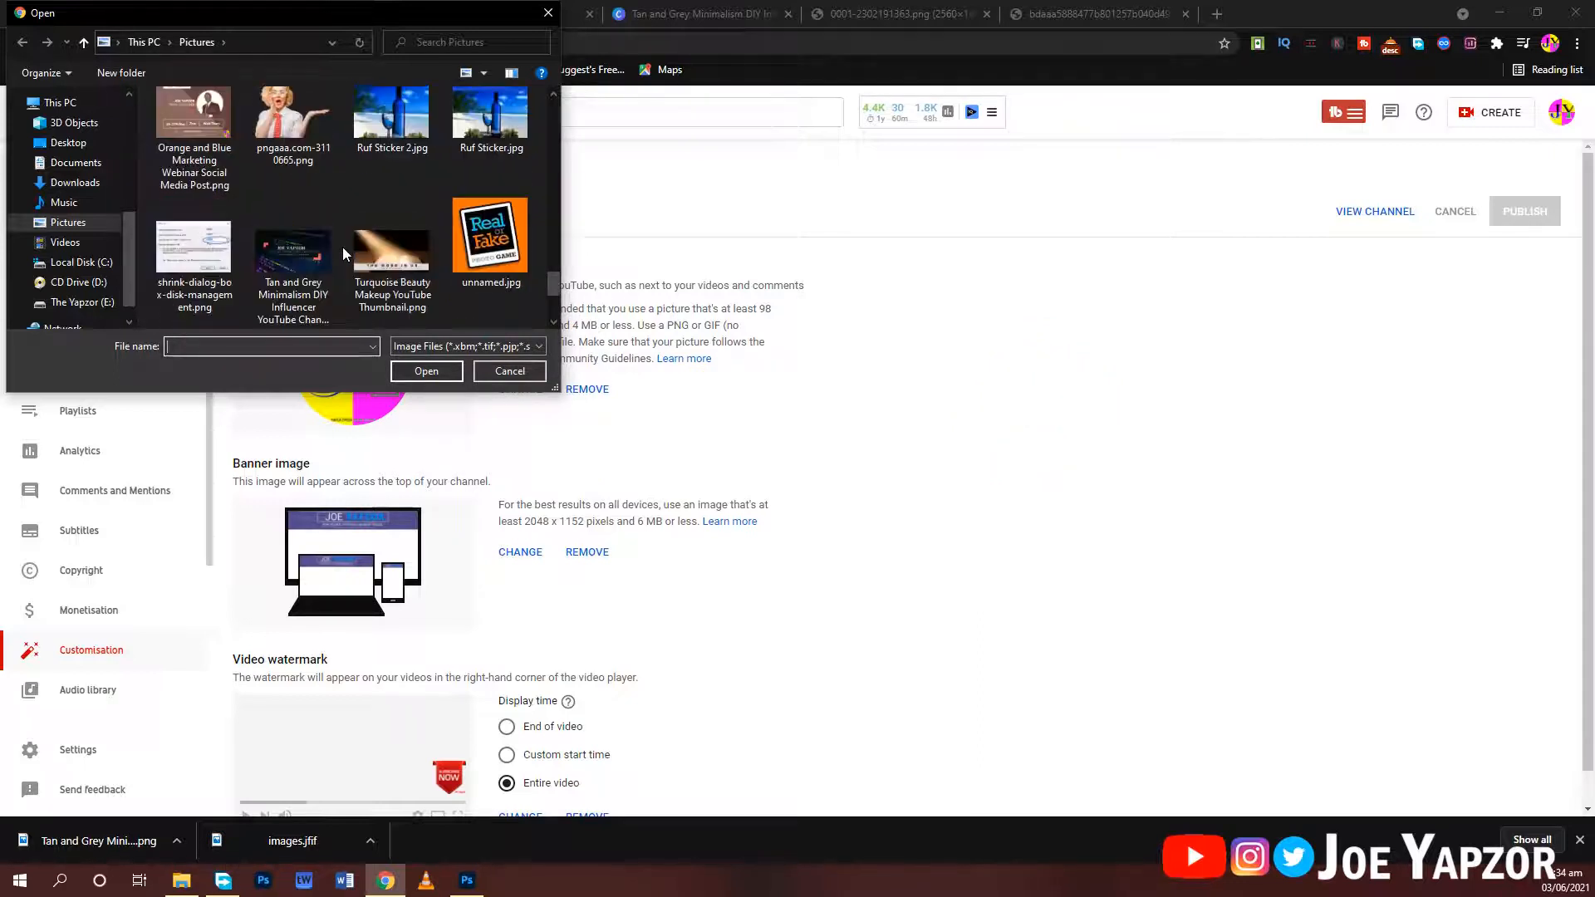
click(291, 253)
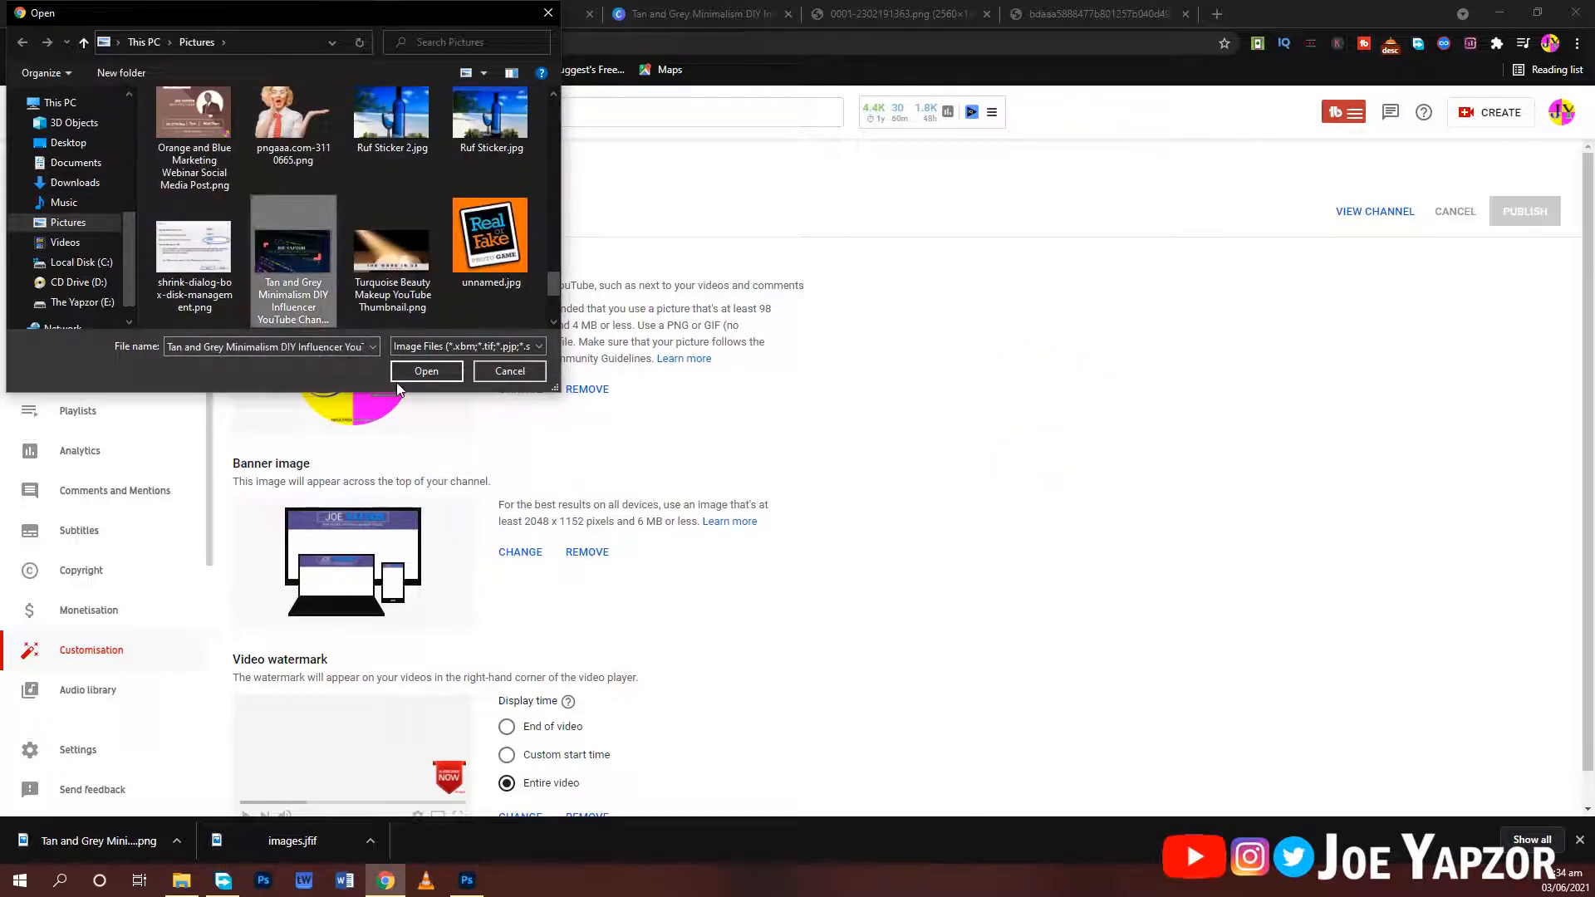
click(420, 370)
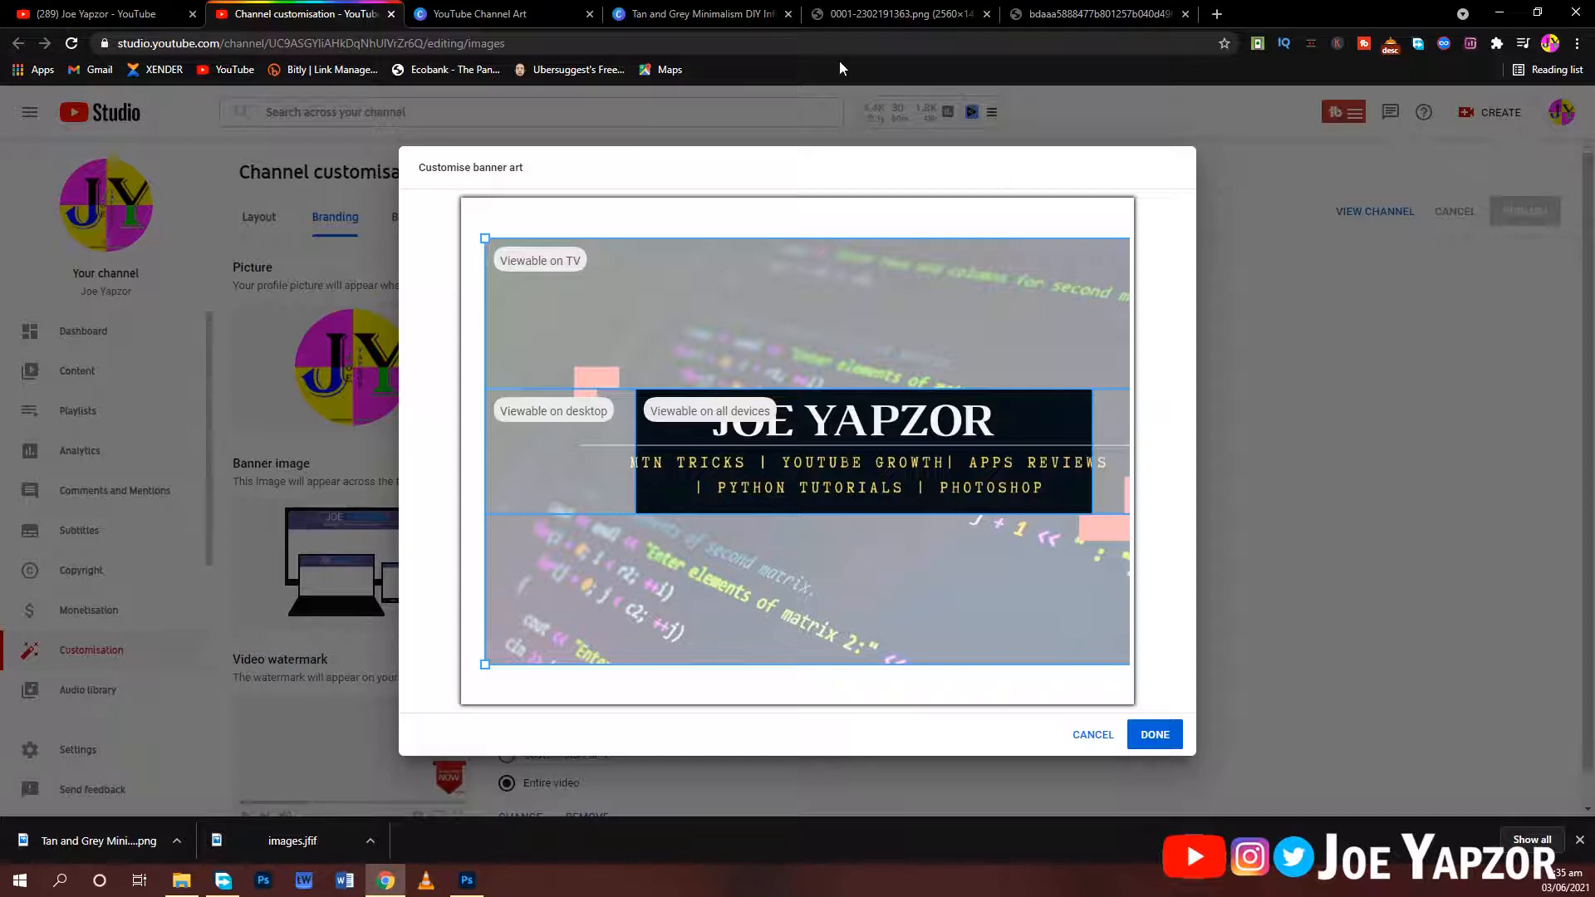
Step: Switch back to the Canva design, dismiss the download message, and shrink the two-line tagline to about size 43.3, recentred under the title
click(718, 15)
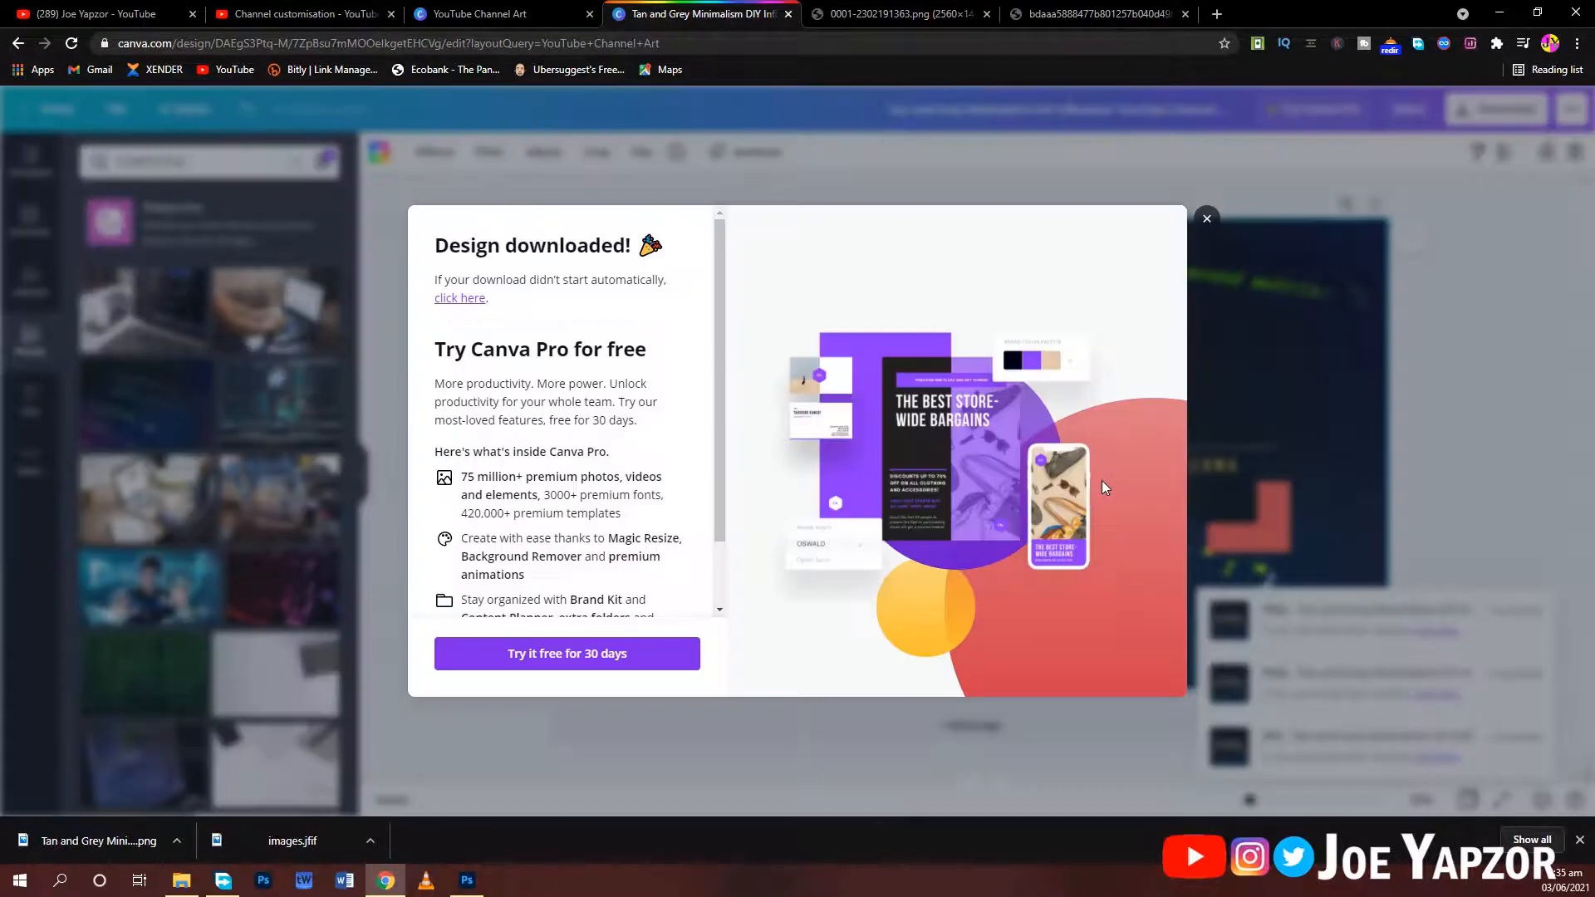
click(1207, 221)
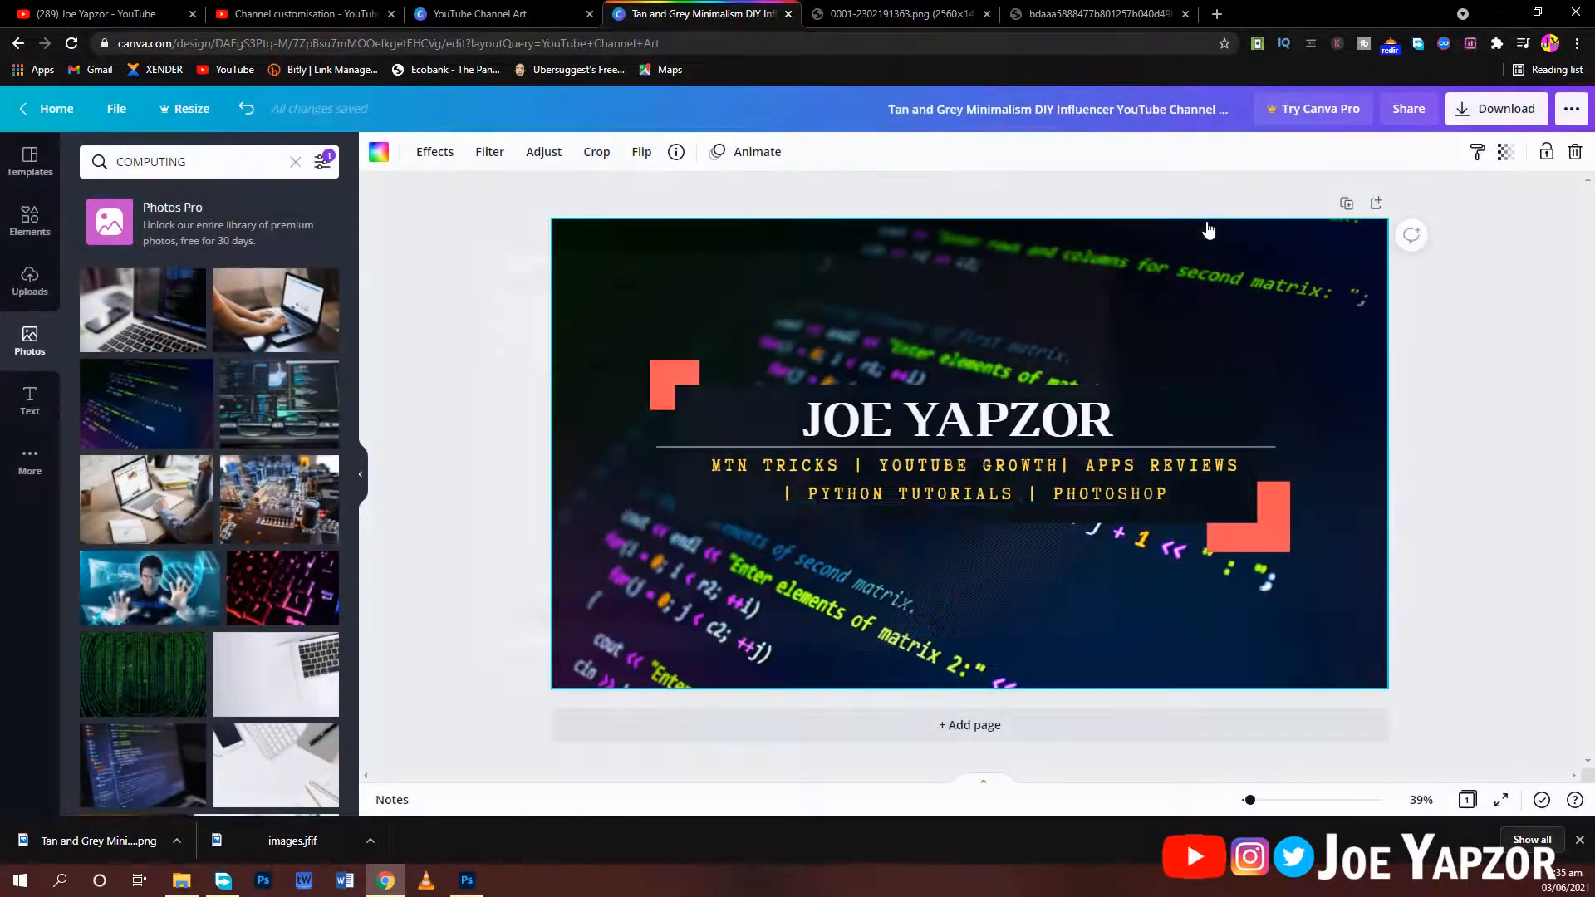
click(1116, 478)
click(1115, 478)
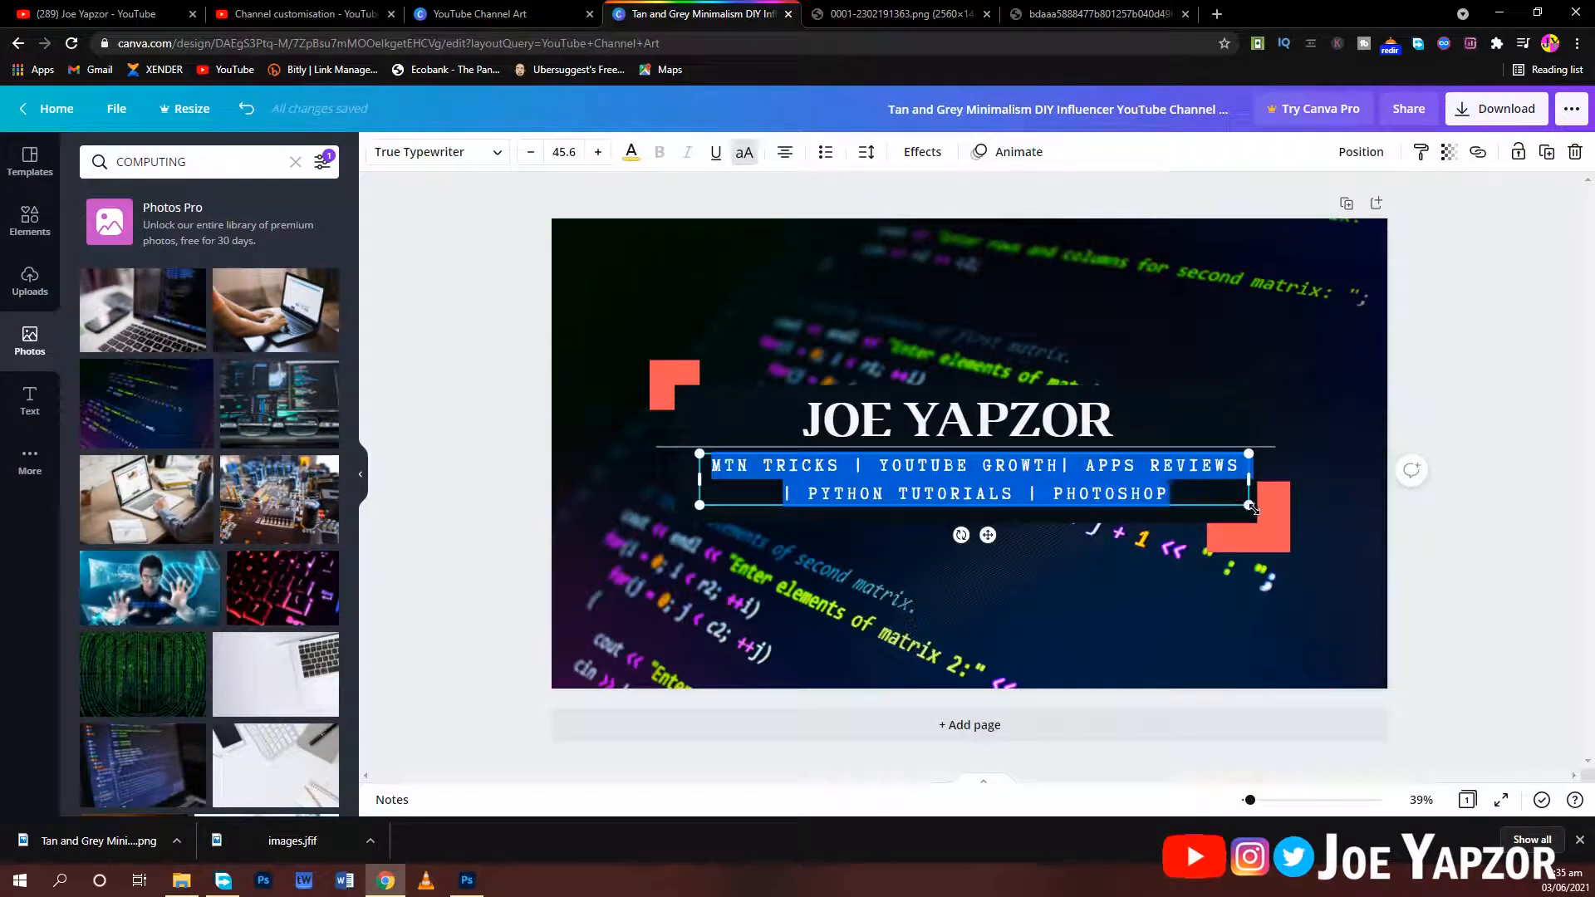
drag(1250, 506, 1222, 502)
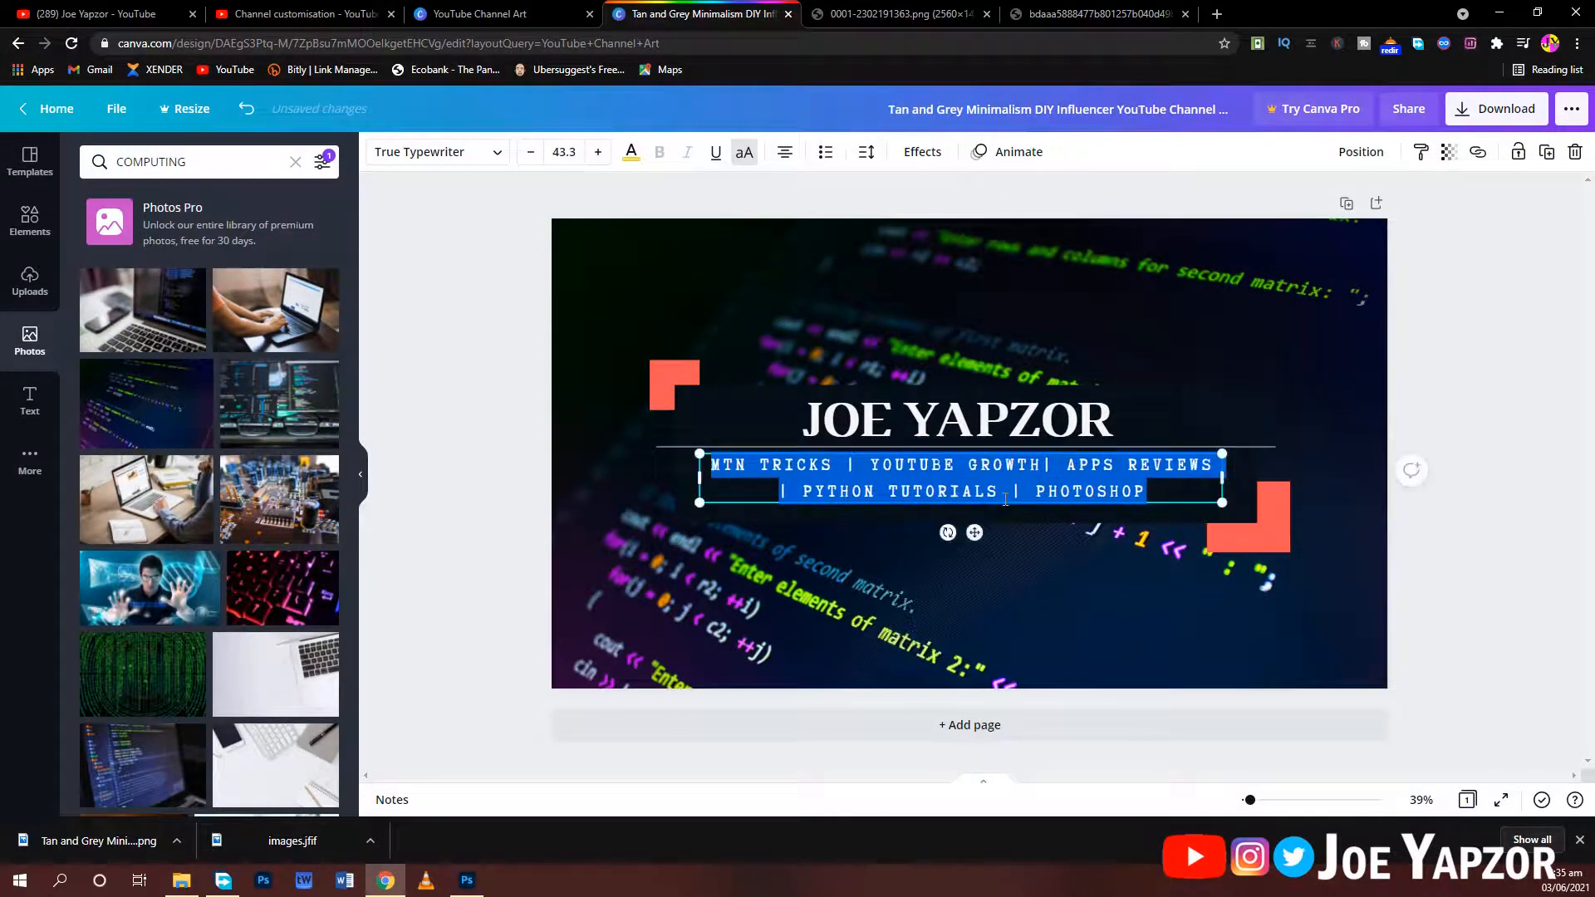
drag(1004, 507, 1017, 506)
click(1441, 304)
Step: Download the revised banner again as a PNG file
click(1499, 112)
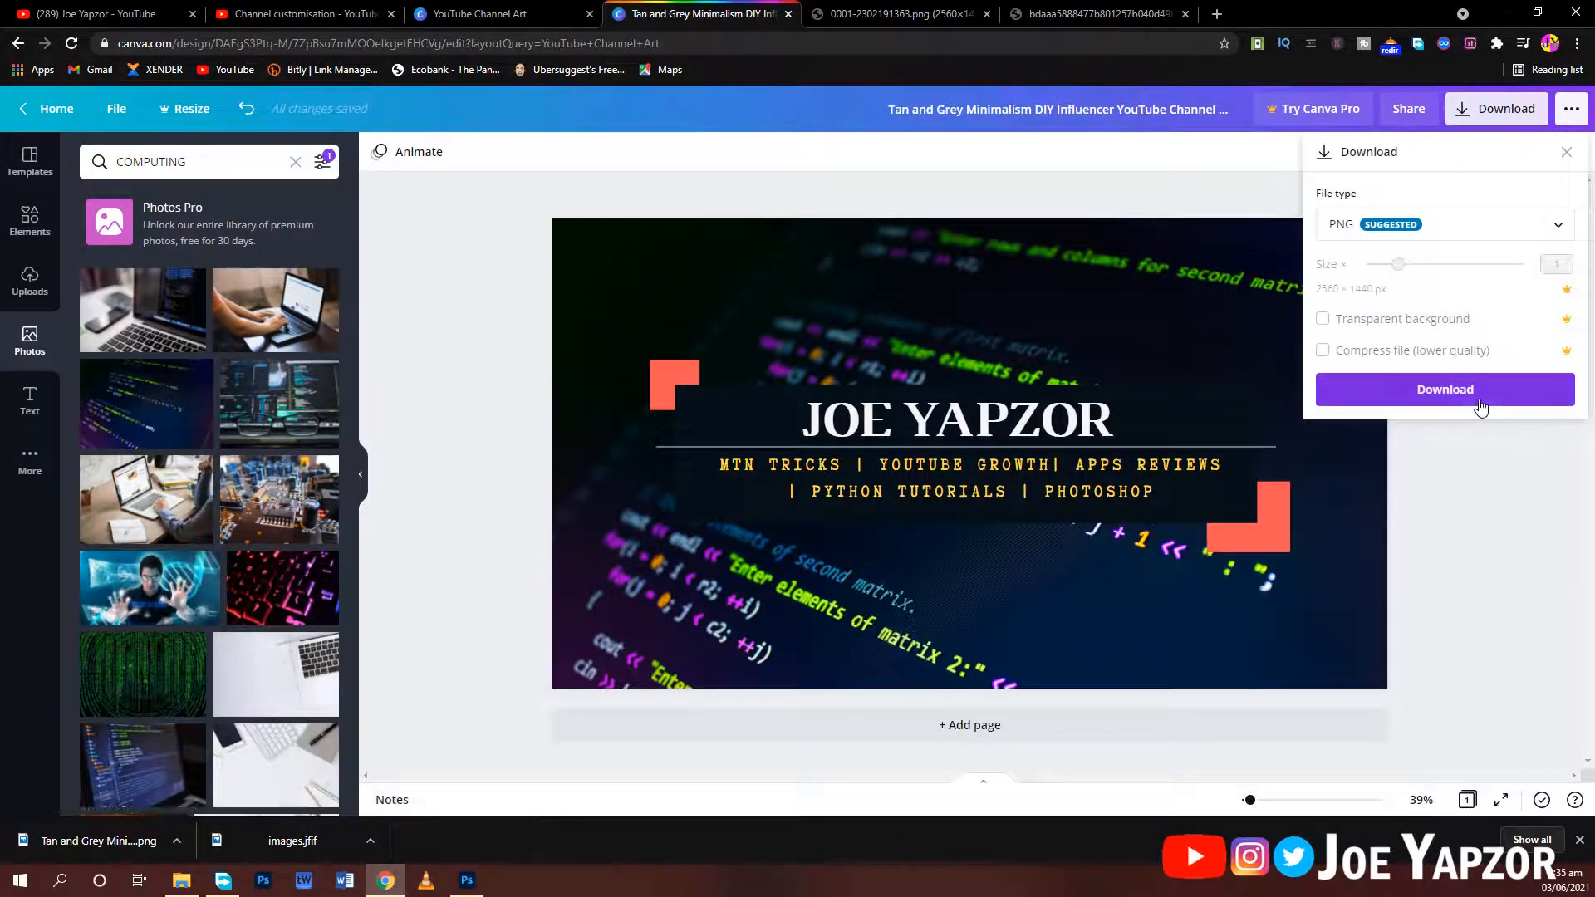
click(1479, 423)
click(481, 8)
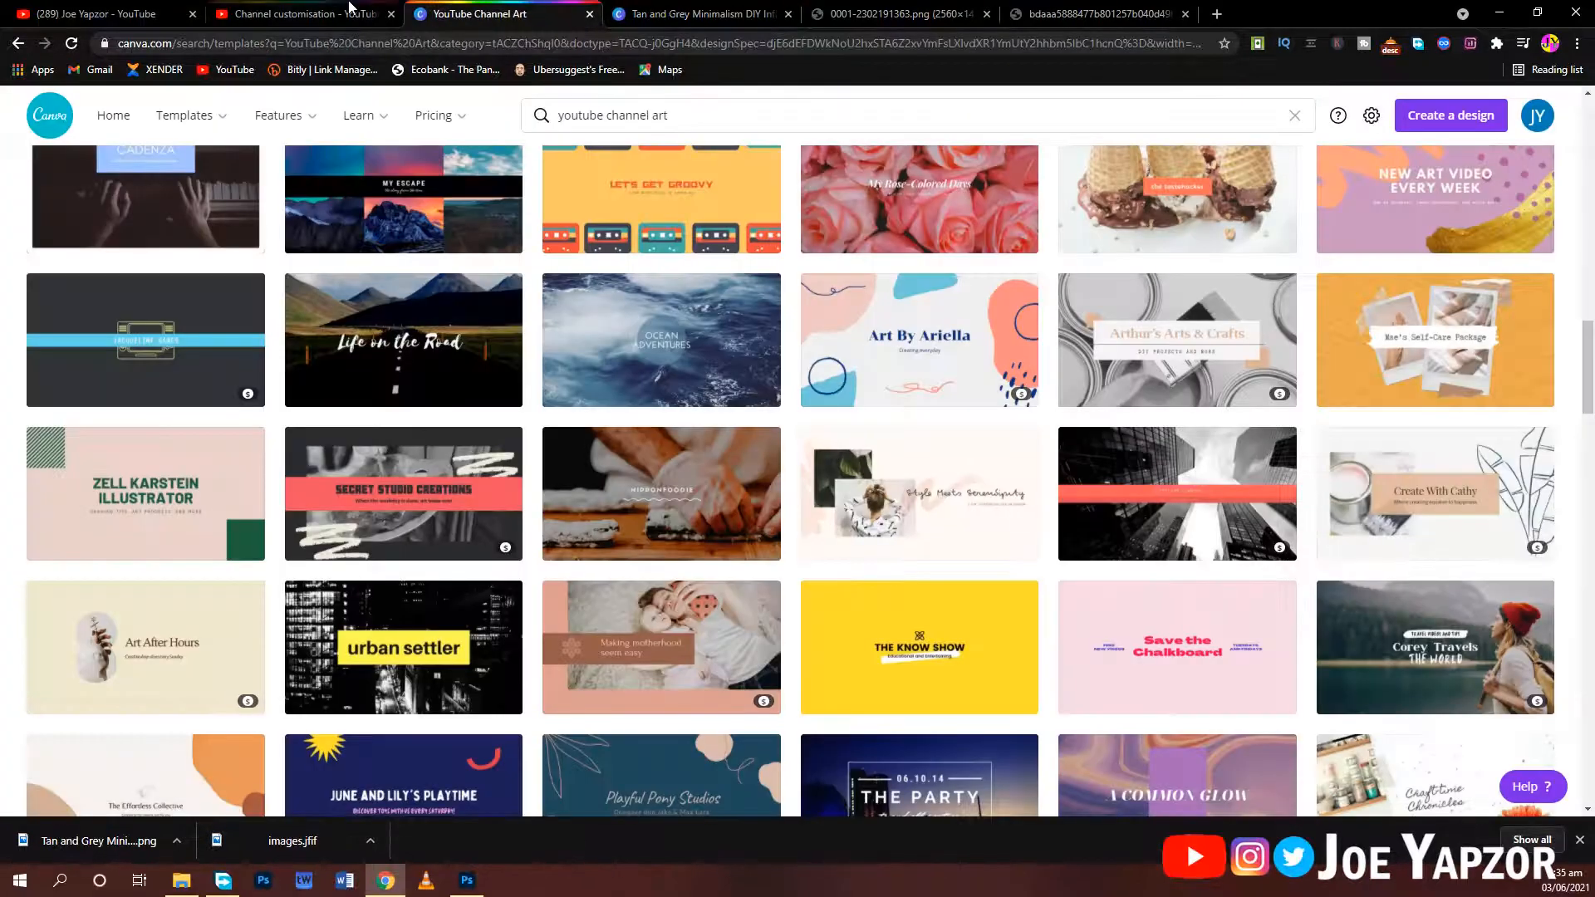
click(324, 13)
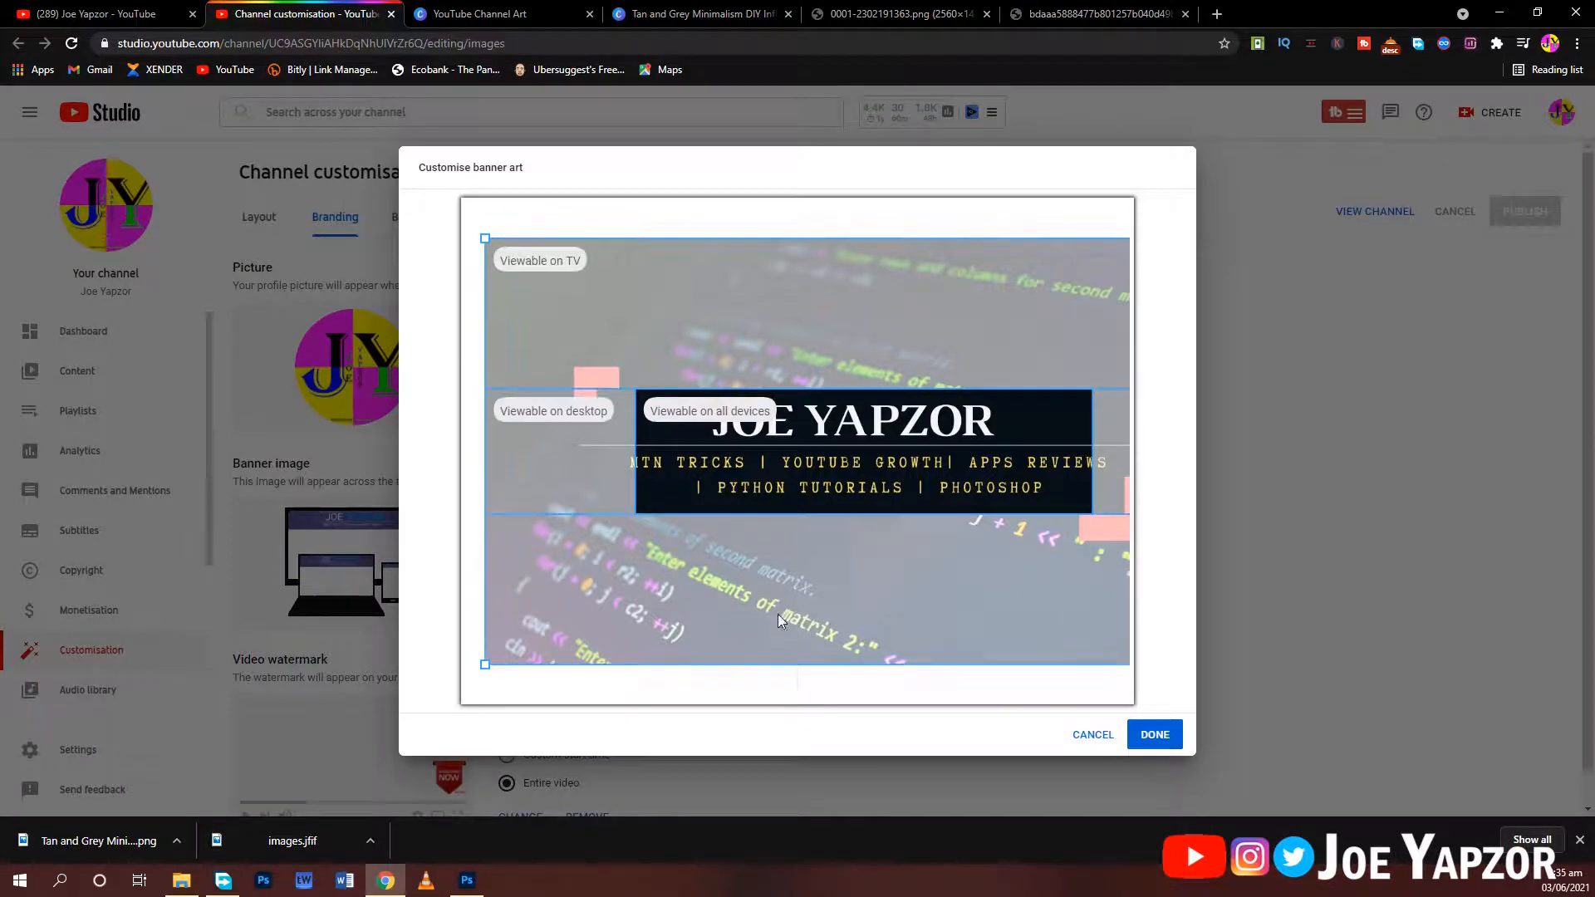
click(1162, 736)
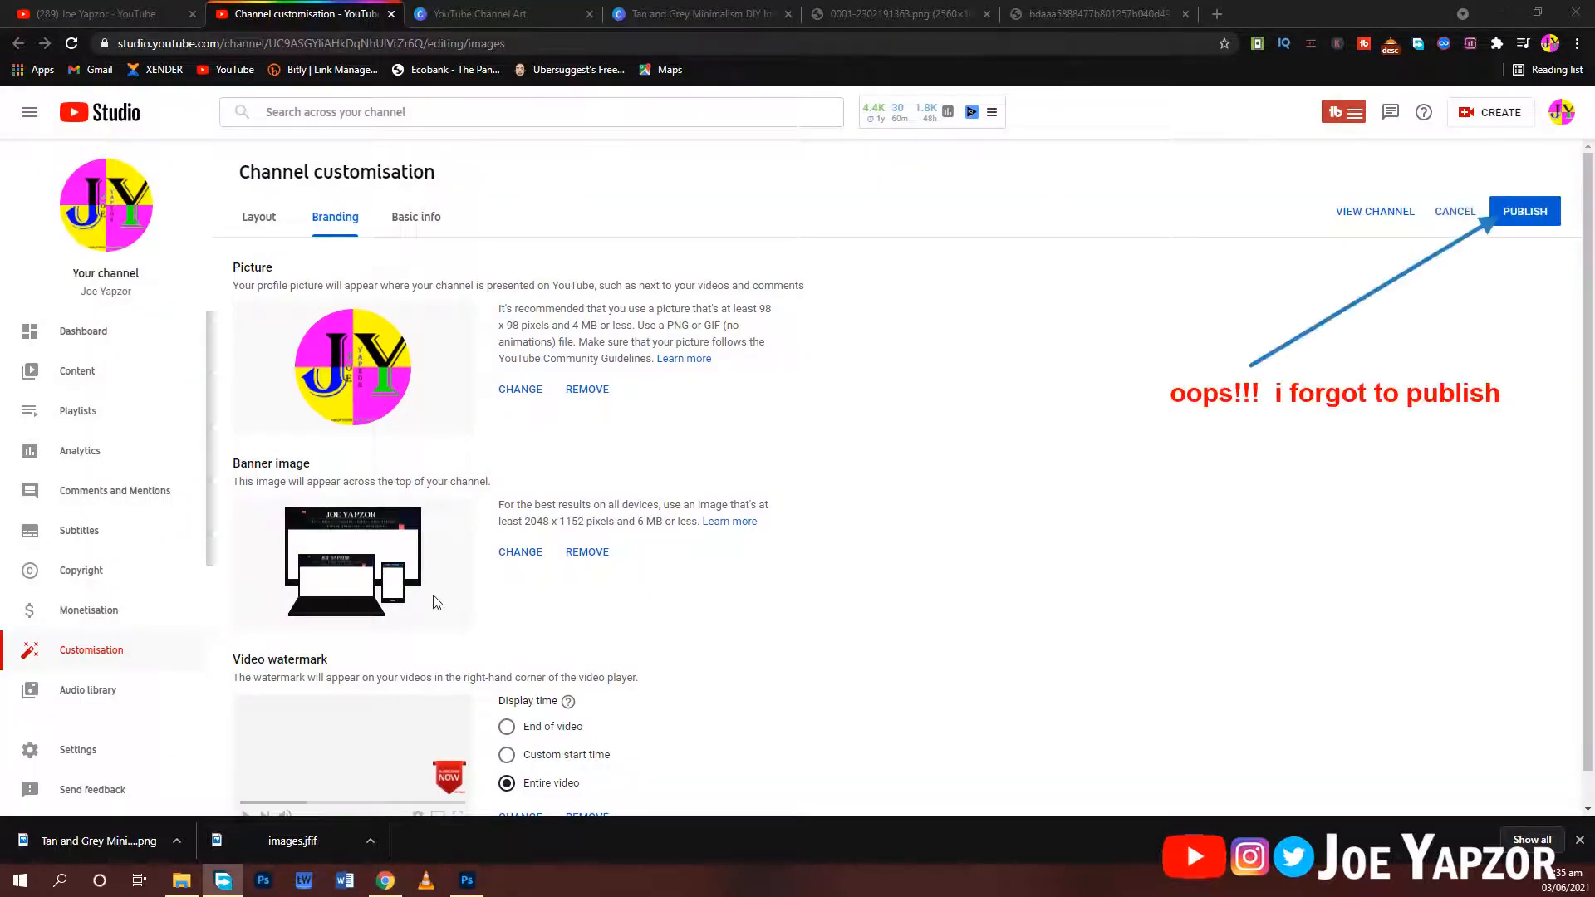
Step: Reload the YouTube channel page and check its banner
click(62, 15)
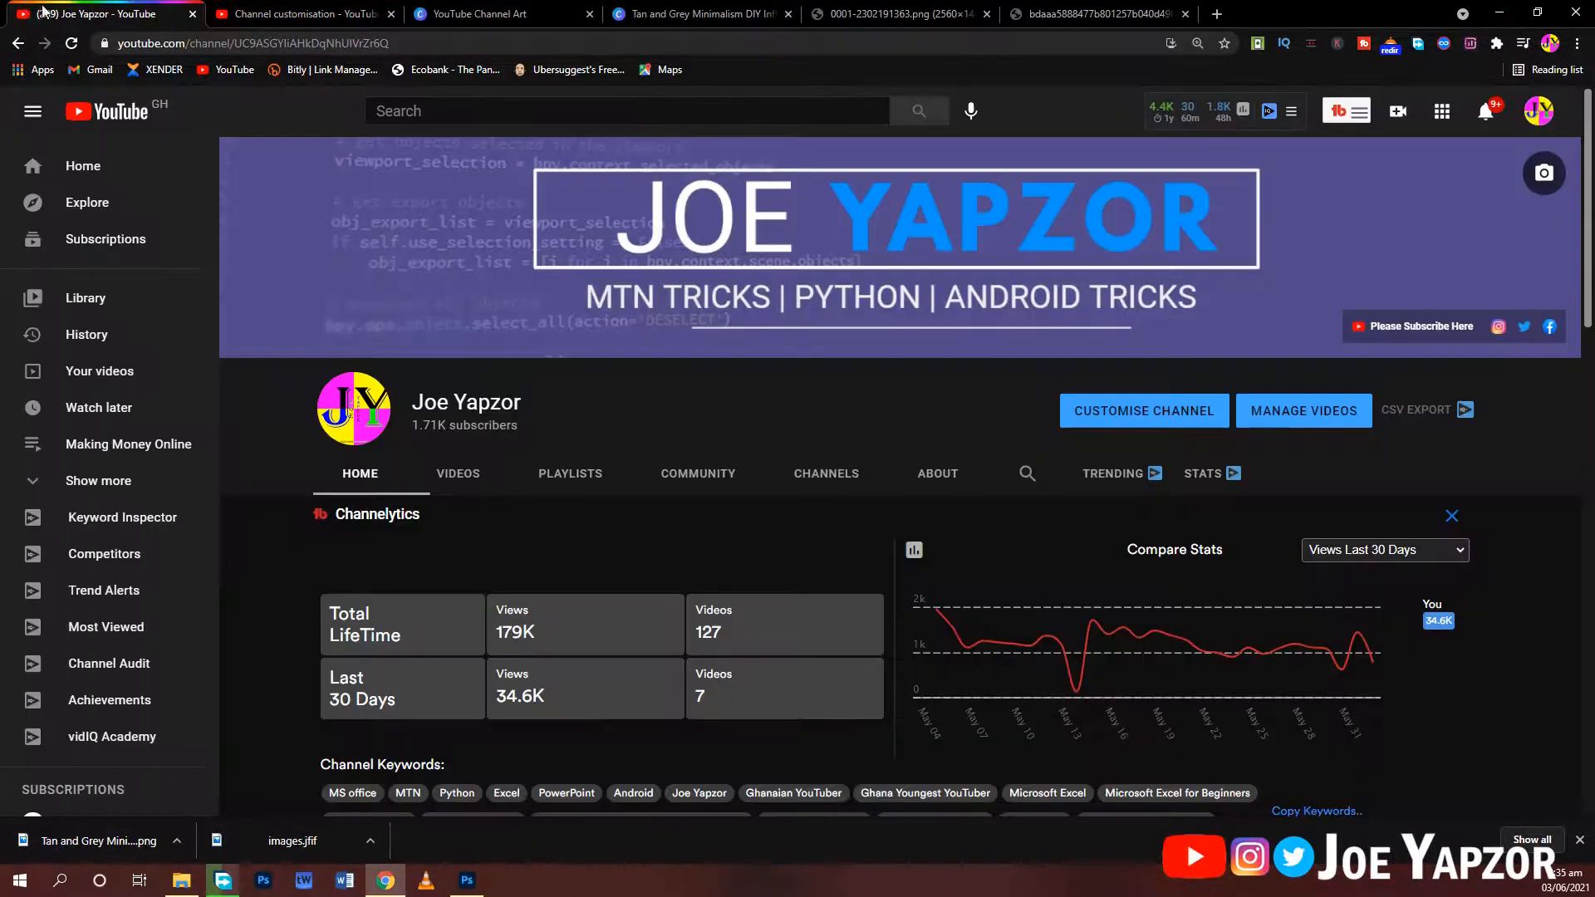
click(71, 43)
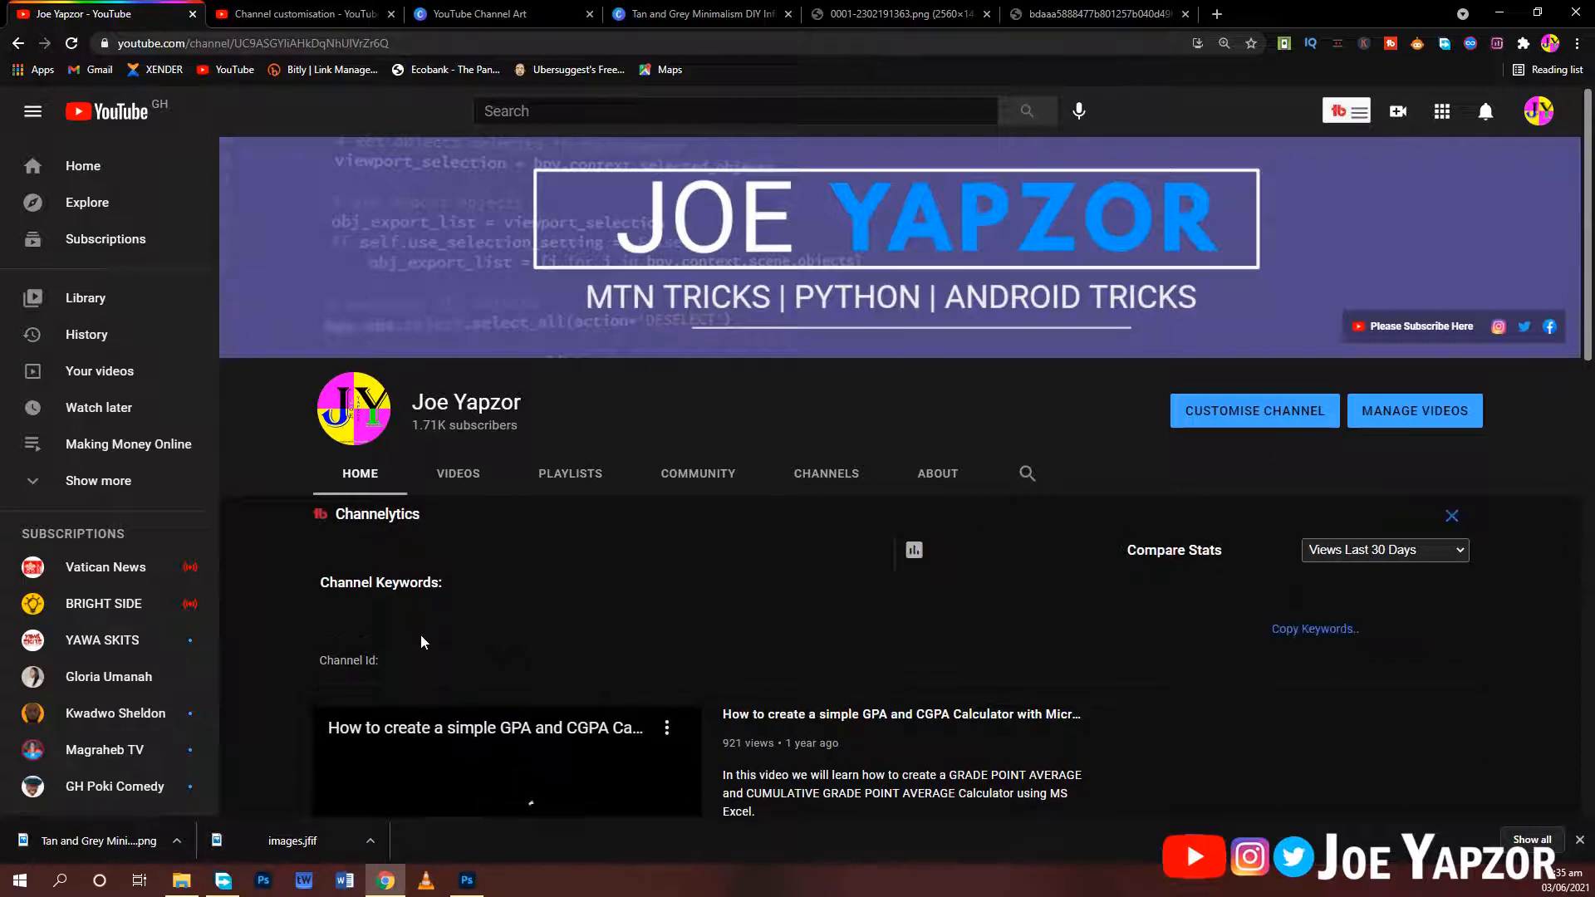
scroll(486, 693, down, 1)
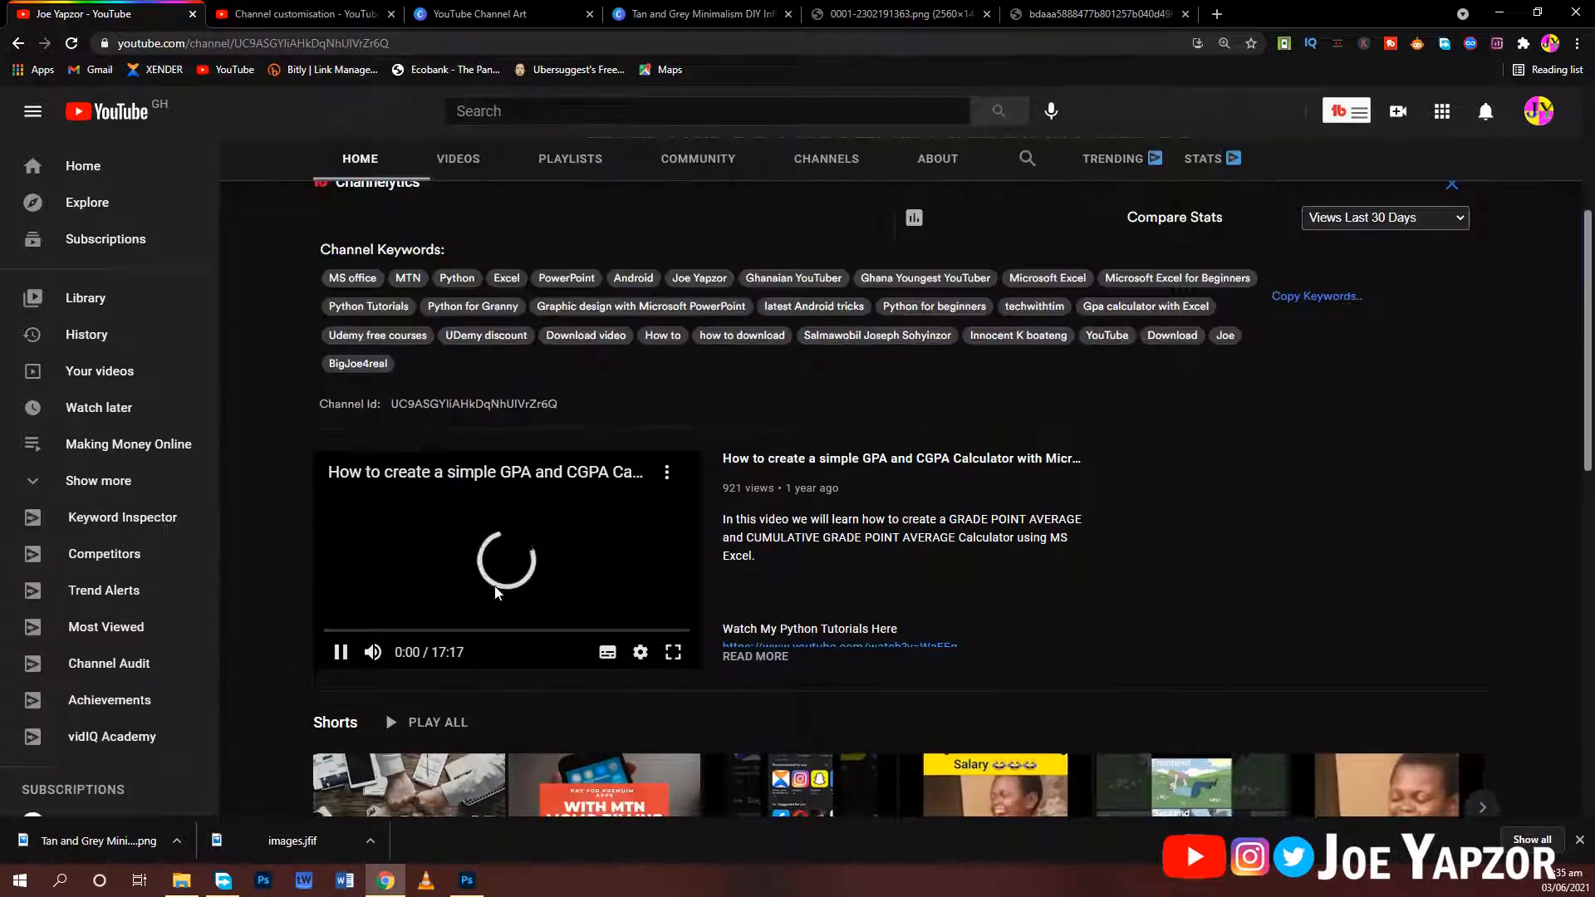
scroll(615, 635, up, 4)
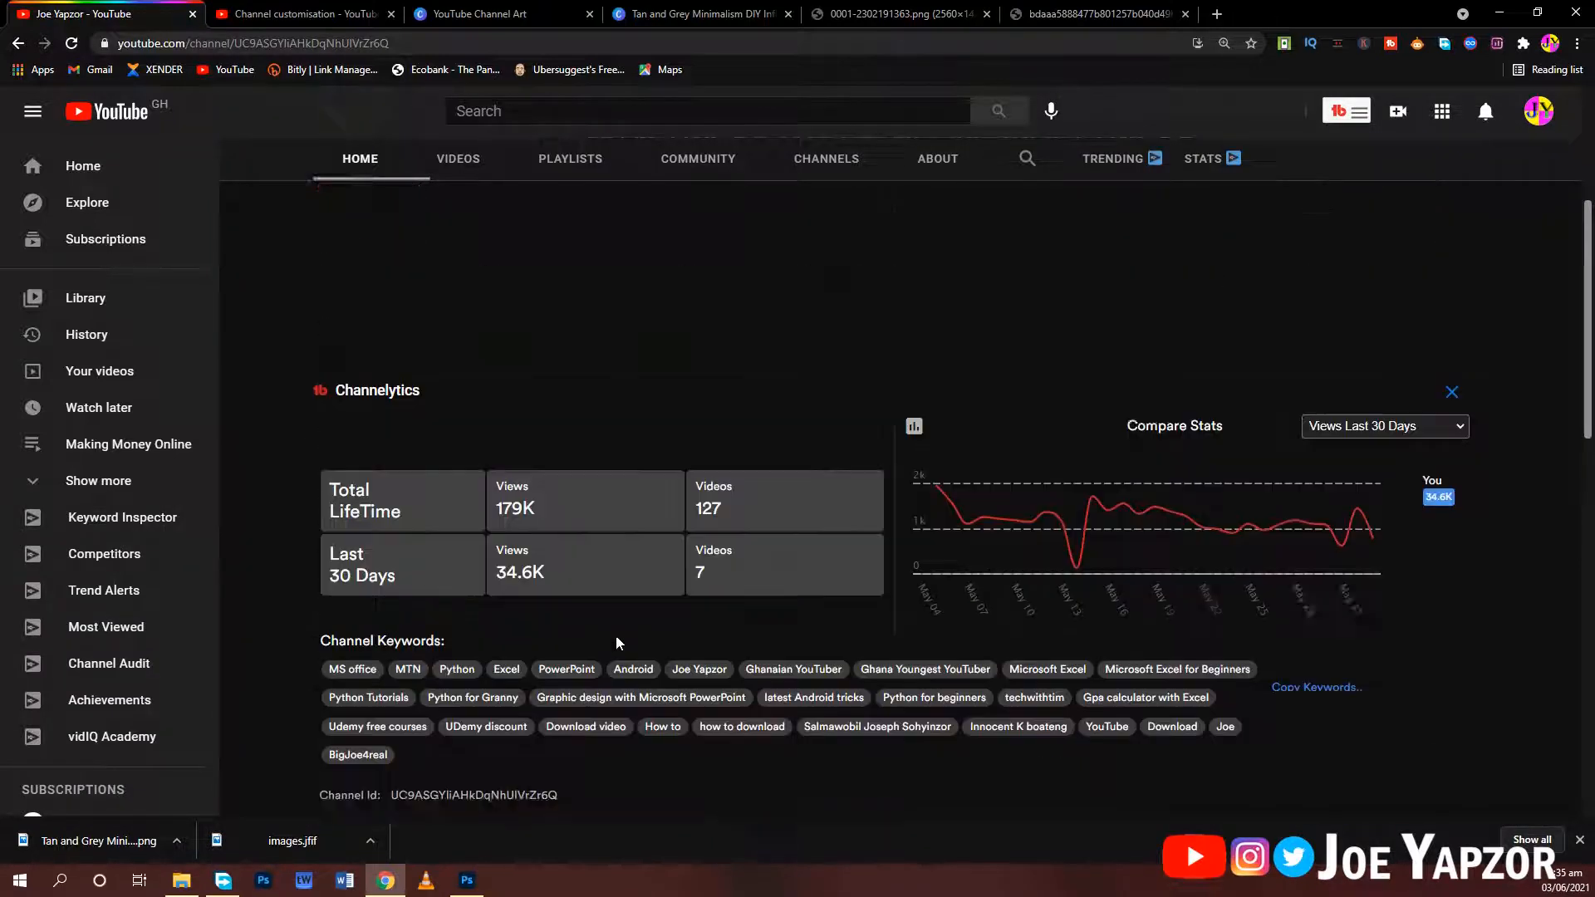